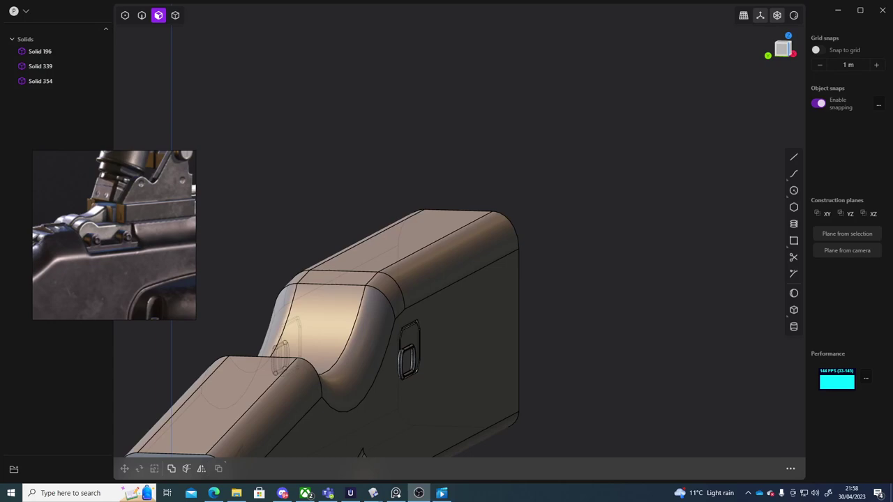
# Examine the rifle stock model and the reference images to compare the receiver and upper stock details.
pyautogui.moveTo(581, 357); pyautogui.dragTo(459, 312, button='middle')
pyautogui.scroll(-4, 513, 377)
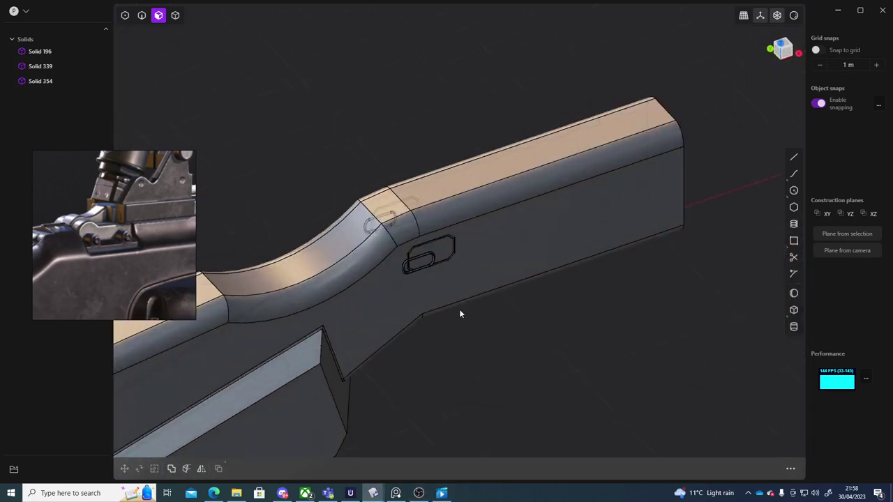
pyautogui.scroll(5, 459, 310)
pyautogui.moveTo(483, 417); pyautogui.dragTo(488, 375, button='middle')
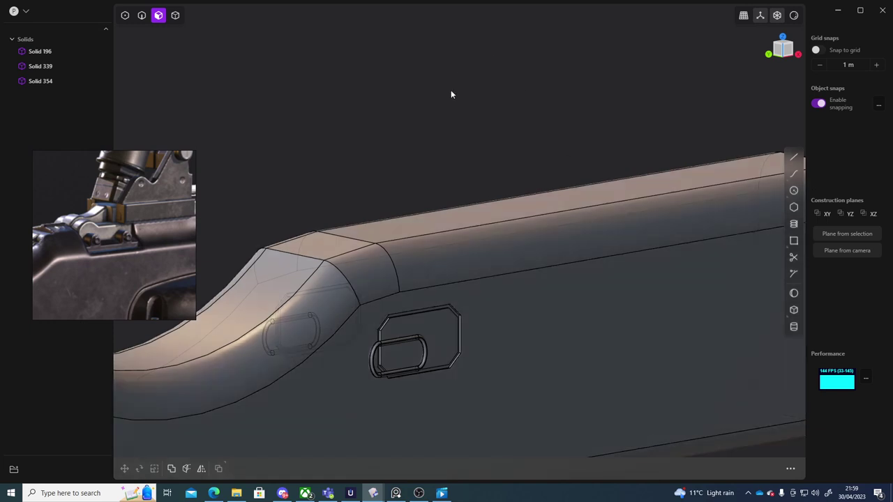
pyautogui.moveTo(451, 91); pyautogui.dragTo(416, 168, button='middle')
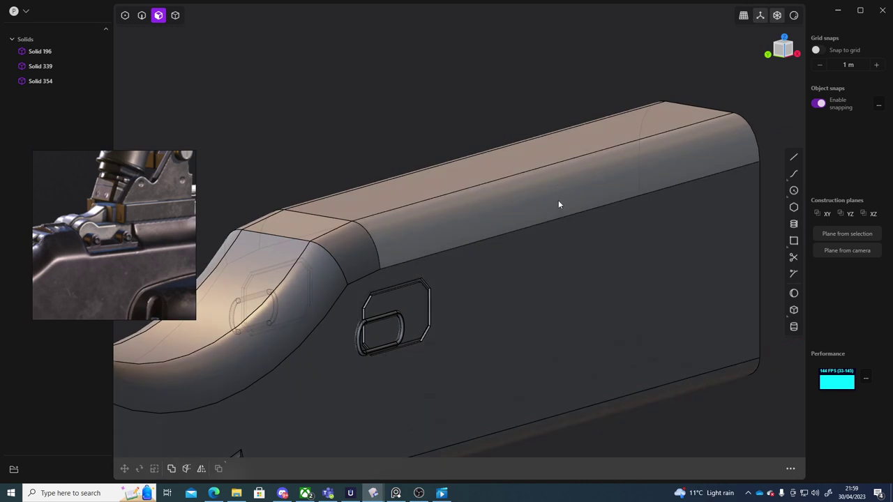
pyautogui.scroll(-5, 142, 249)
pyautogui.moveTo(139, 253); pyautogui.dragTo(210, 212, button='middle')
pyautogui.scroll(-5, 117, 228)
pyautogui.scroll(5, 143, 279)
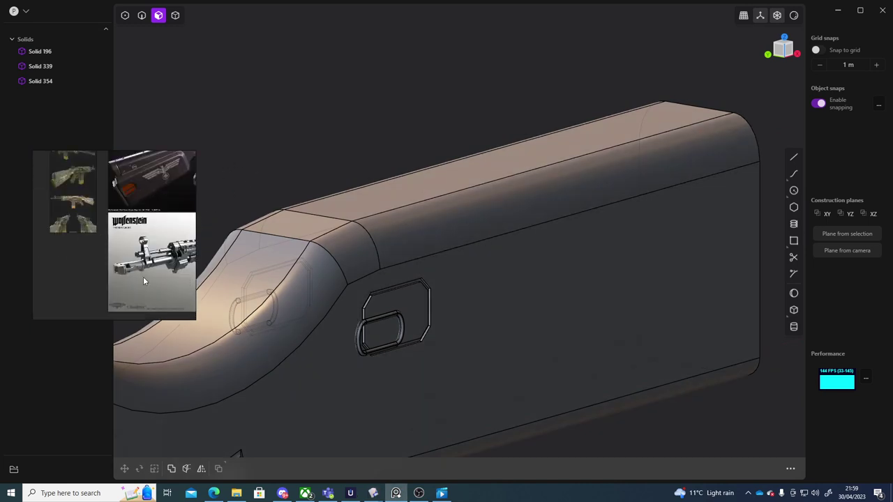
pyautogui.moveTo(142, 288); pyautogui.dragTo(56, 295, button='middle')
pyautogui.scroll(-2, 76, 287)
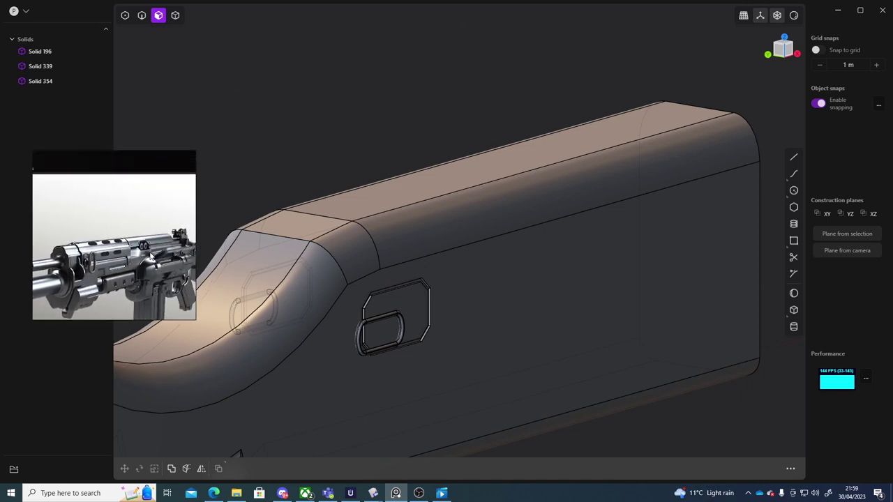
pyautogui.scroll(4, 157, 230)
pyautogui.scroll(2, 157, 230)
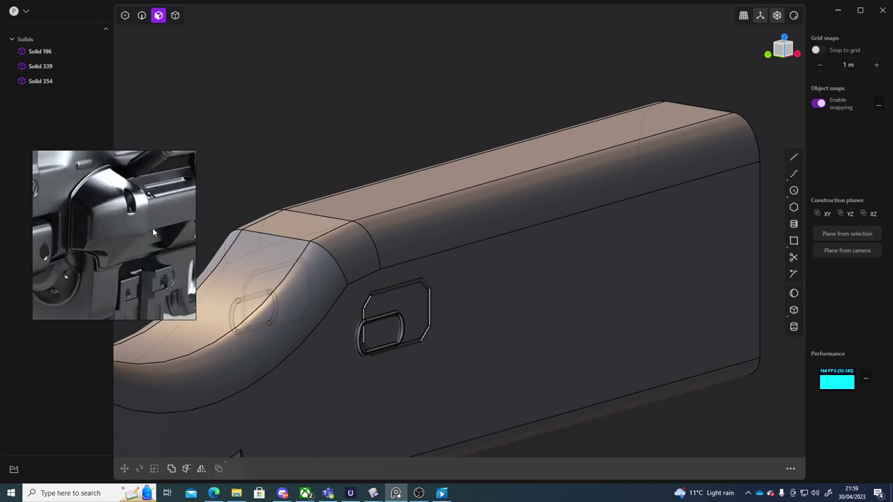
pyautogui.moveTo(152, 229); pyautogui.dragTo(111, 232, button='middle')
pyautogui.scroll(-3, 127, 235)
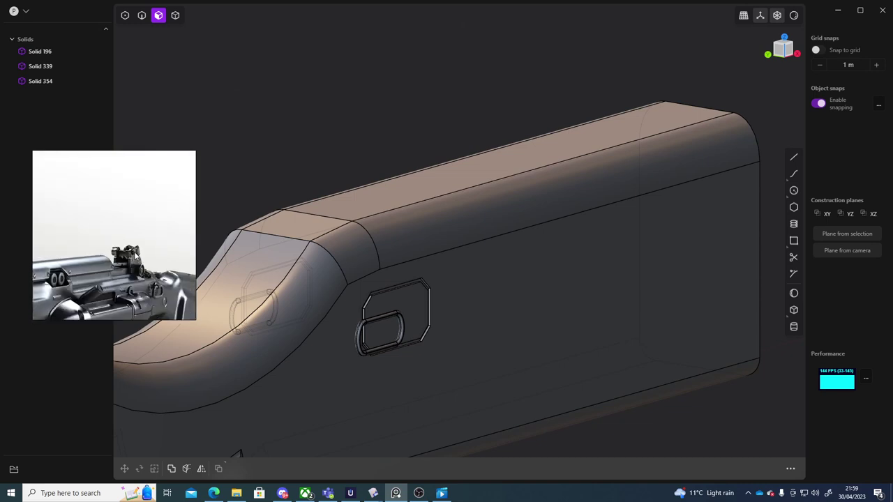
pyautogui.scroll(-1, 137, 270)
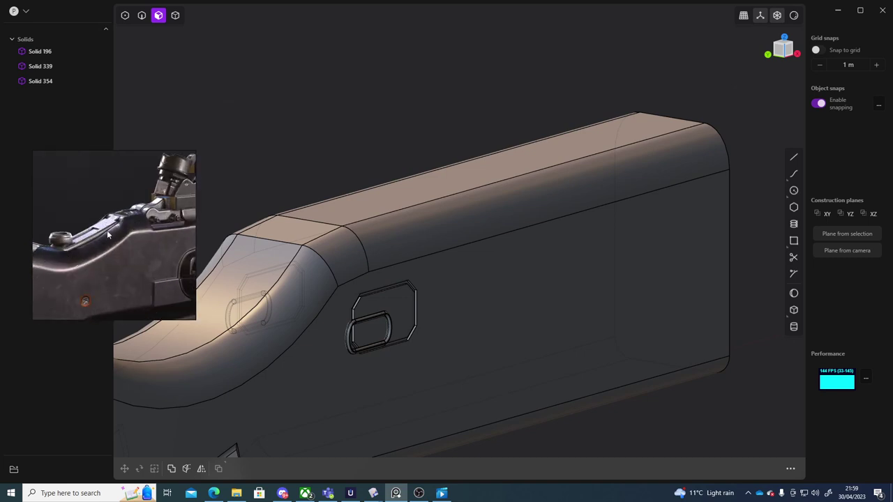
pyautogui.moveTo(283, 192); pyautogui.dragTo(419, 202, button='middle')
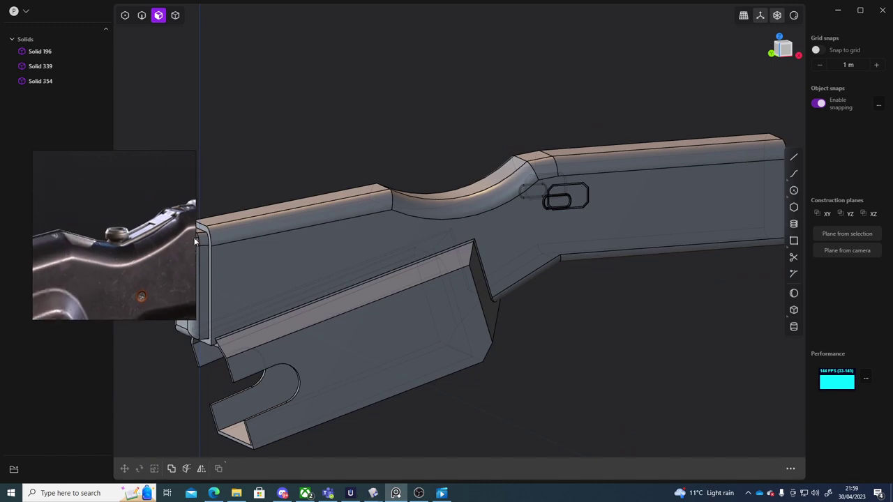
pyautogui.scroll(-3, 475, 104)
pyautogui.keyDown('shift'); pyautogui.moveTo(474, 104); pyautogui.dragTo(434, 165, button='middle'); pyautogui.keyUp('shift')
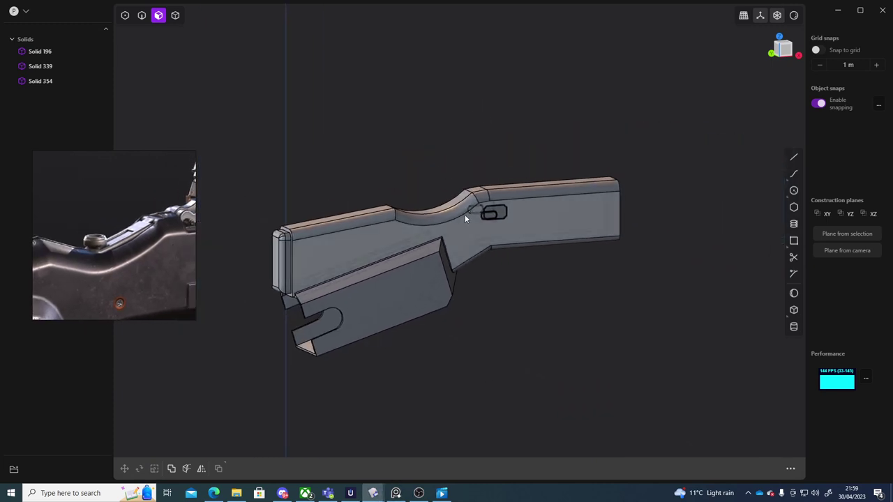
pyautogui.click(434, 215)
pyautogui.moveTo(390, 183); pyautogui.dragTo(479, 235, button='middle')
pyautogui.press('q')
pyautogui.press('Escape')
pyautogui.moveTo(551, 219); pyautogui.dragTo(500, 219, button='middle')
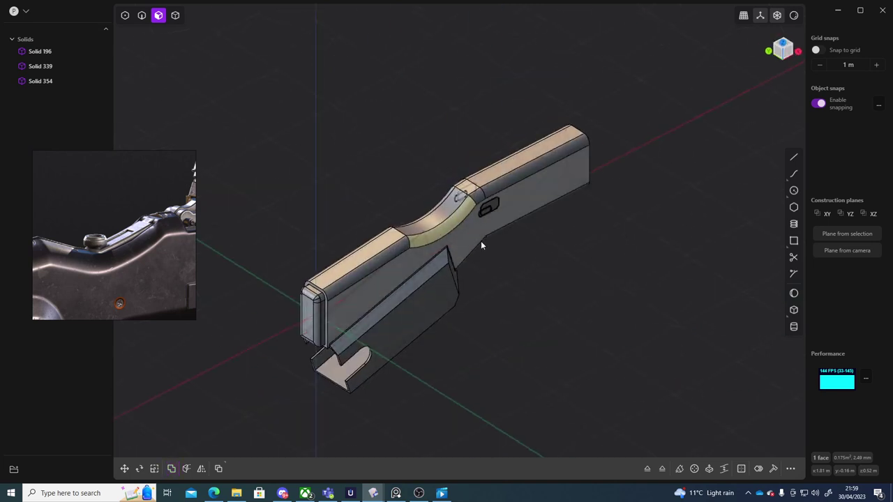
pyautogui.moveTo(581, 260); pyautogui.dragTo(387, 235, button='middle')
pyautogui.scroll(5, 416, 247)
pyautogui.moveTo(340, 230); pyautogui.dragTo(272, 293)
pyautogui.press('b')
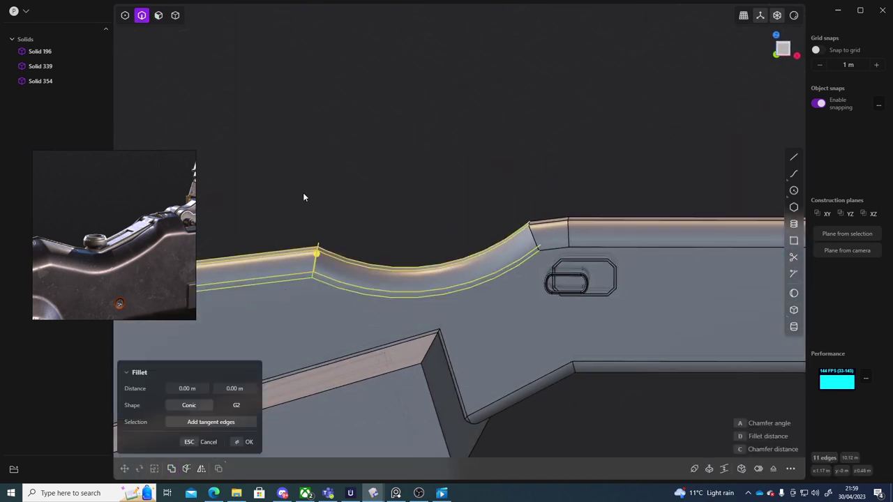
pyautogui.press('e')
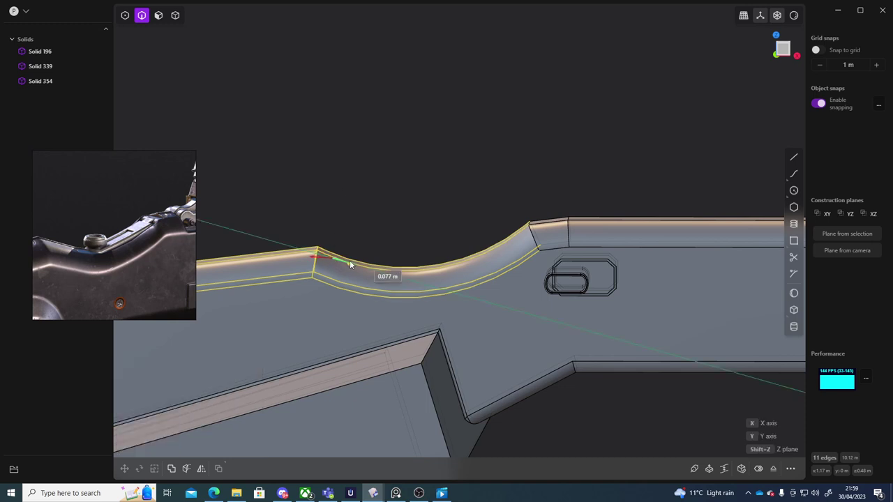
pyautogui.press('Escape')
pyautogui.click(398, 192)
pyautogui.click(321, 250)
pyautogui.press('b')
pyautogui.moveTo(357, 215); pyautogui.dragTo(381, 196, button='middle')
pyautogui.click(311, 232)
pyautogui.press('g')
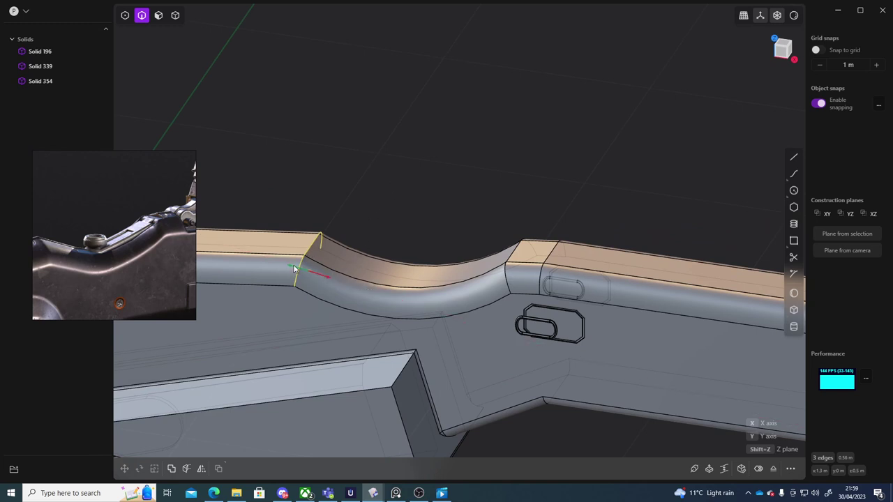
pyautogui.press('Escape')
pyautogui.press('Escape')
# Examine the reference image around the receiver and rear sight mount, comparing it with the stock's upper edge.
pyautogui.moveTo(450, 189); pyautogui.dragTo(273, 159, button='middle')
pyautogui.moveTo(171, 234); pyautogui.dragTo(114, 234, button='middle')
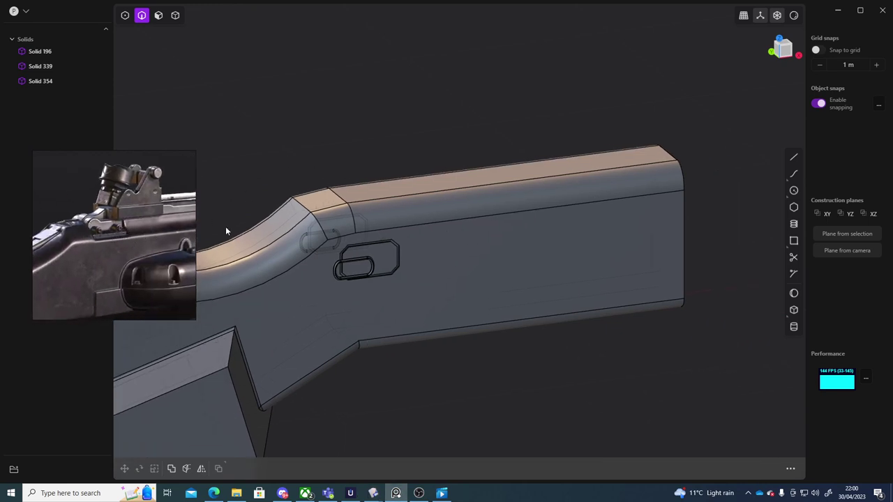
pyautogui.scroll(2, 106, 241)
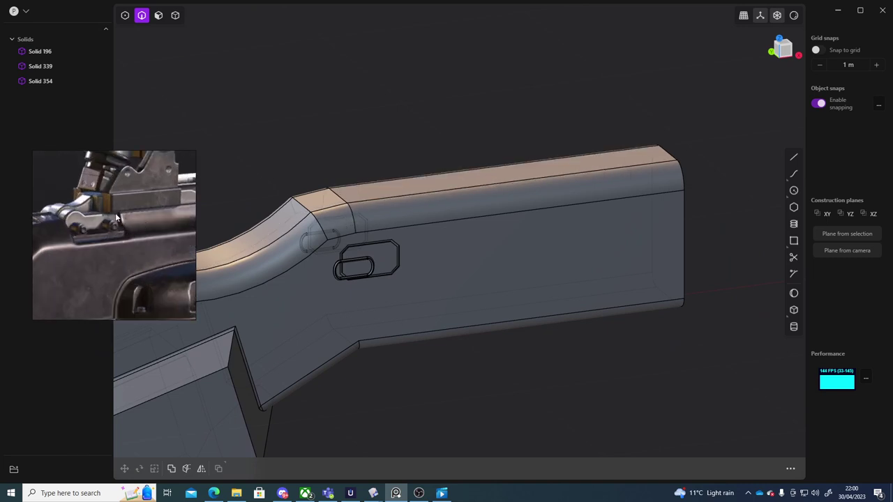
pyautogui.moveTo(146, 229); pyautogui.dragTo(17, 238, button='middle')
pyautogui.moveTo(190, 224); pyautogui.dragTo(90, 226, button='middle')
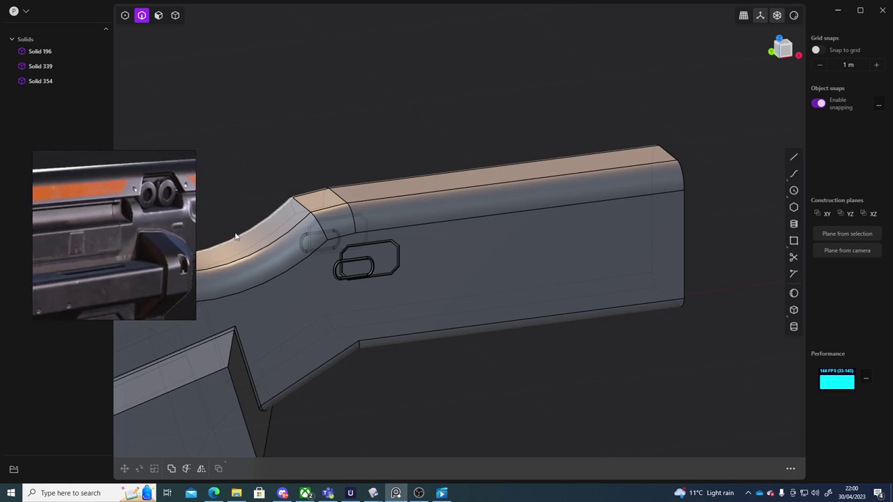
pyautogui.moveTo(395, 117); pyautogui.dragTo(376, 114, button='middle')
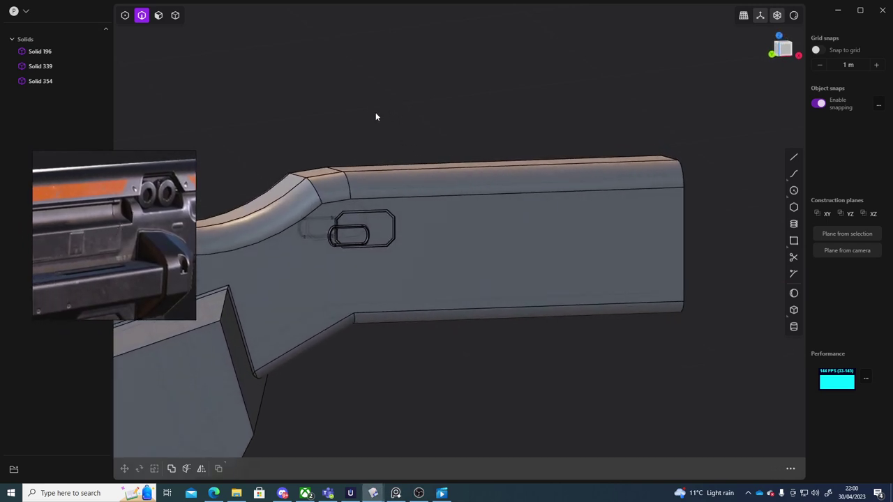
pyautogui.scroll(-6, 133, 237)
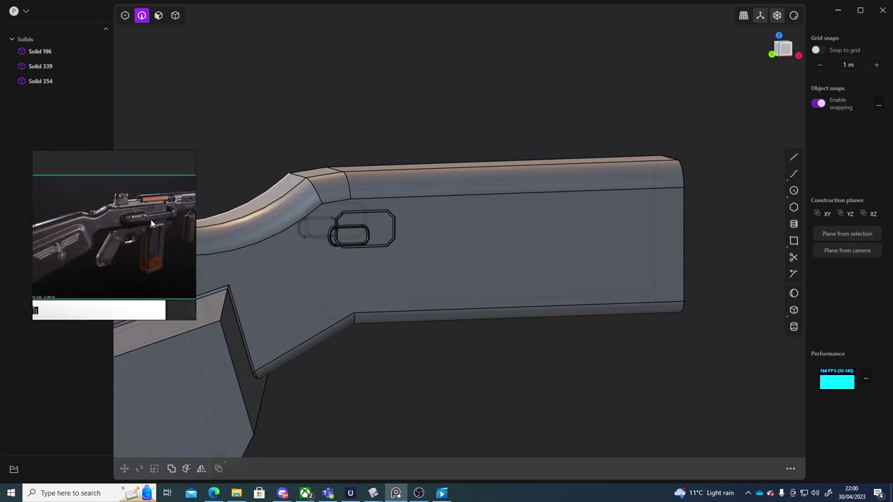
pyautogui.moveTo(146, 222); pyautogui.dragTo(126, 225, button='middle')
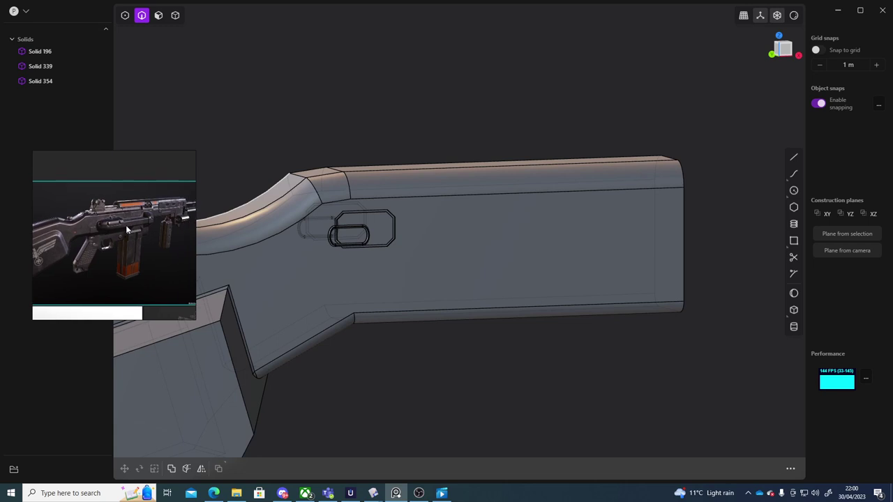
pyautogui.scroll(-10, 446, 292)
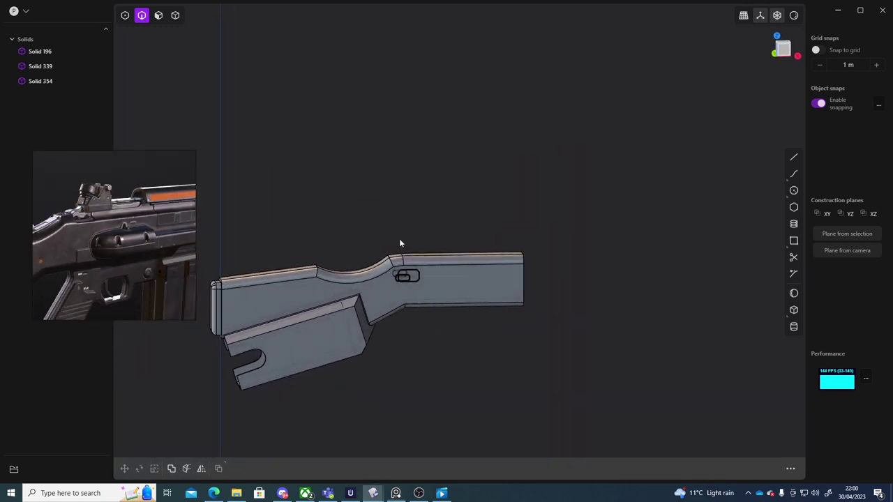
pyautogui.scroll(5, 399, 240)
pyautogui.scroll(5, 399, 223)
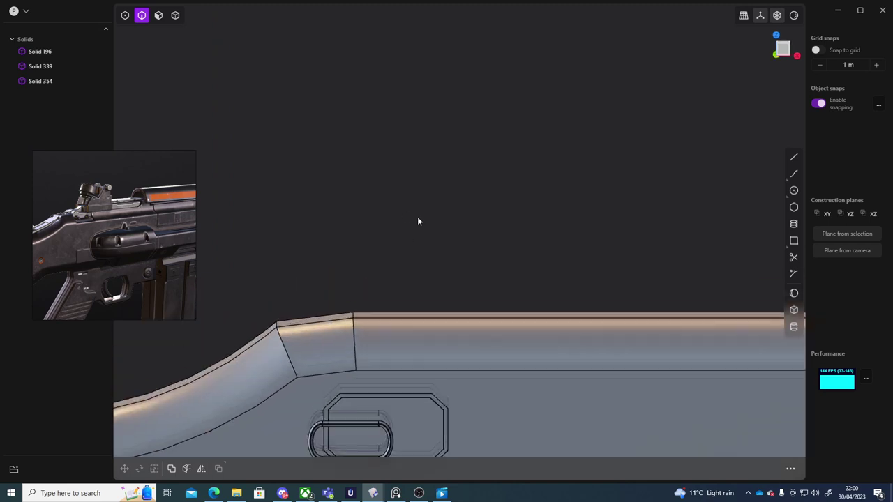
pyautogui.scroll(-3, 410, 251)
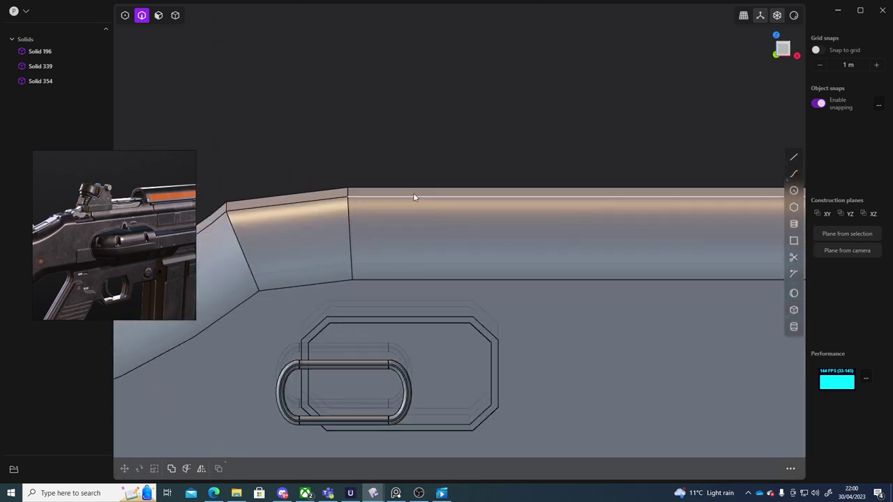
pyautogui.scroll(5, 94, 235)
pyautogui.moveTo(80, 220); pyautogui.dragTo(113, 231, button='middle')
# In the front view, draw a rectangle about 0.15 by 0.14 m overlapping the stock's upper rounded edge, just above the octagonal recess.
pyautogui.click(783, 51)
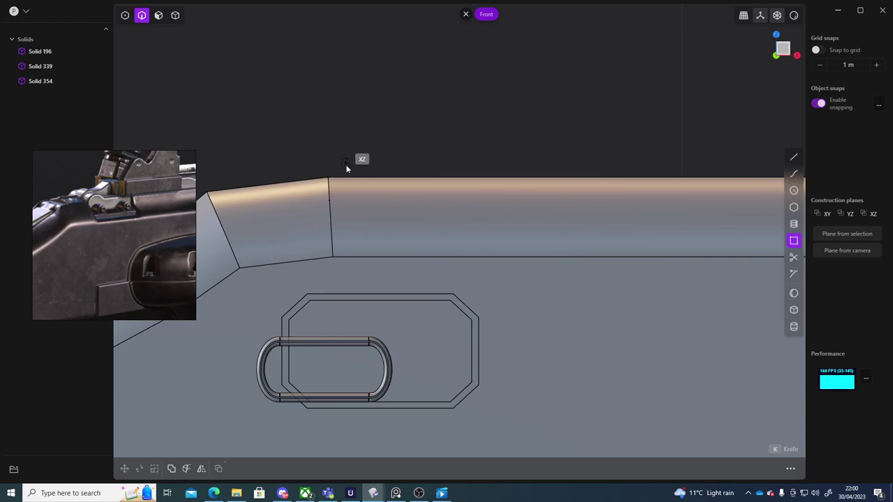
pyautogui.click(347, 161)
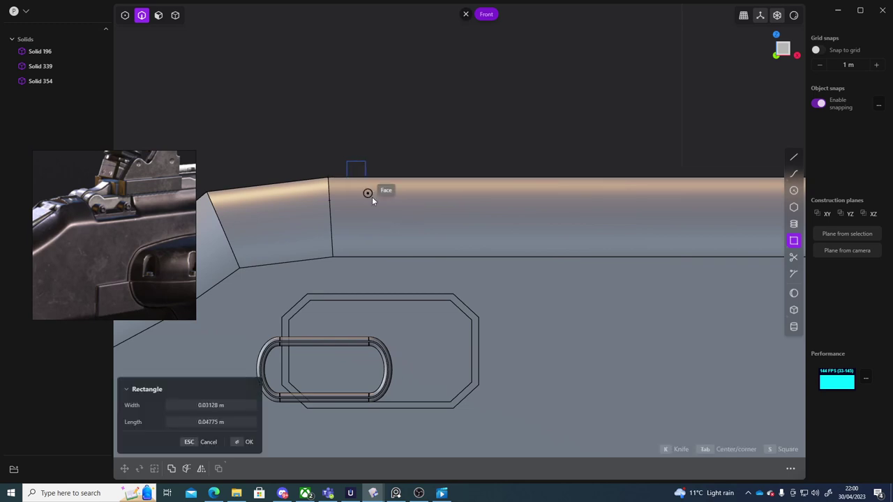
pyautogui.click(448, 255)
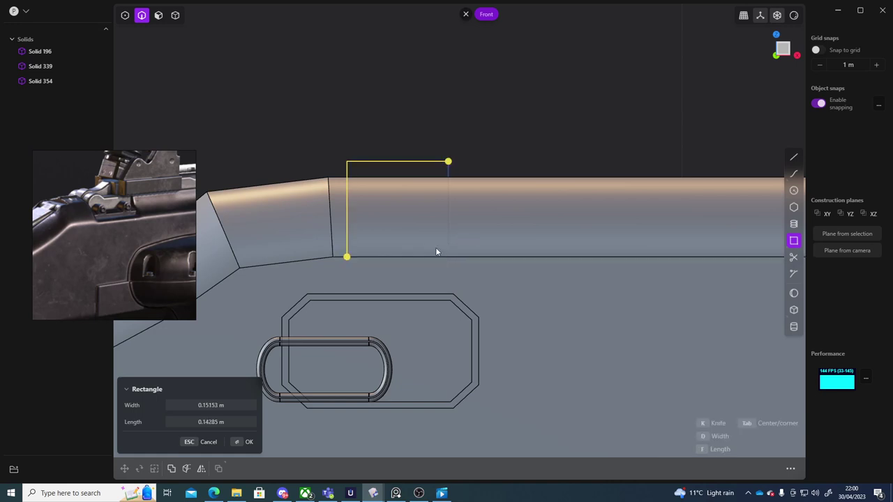
pyautogui.rightClick(501, 145)
# Extrude the rectangle region about 0.64 m sideways as a separate block.
pyautogui.moveTo(501, 145); pyautogui.dragTo(379, 139, button='middle')
pyautogui.scroll(-4, 365, 86)
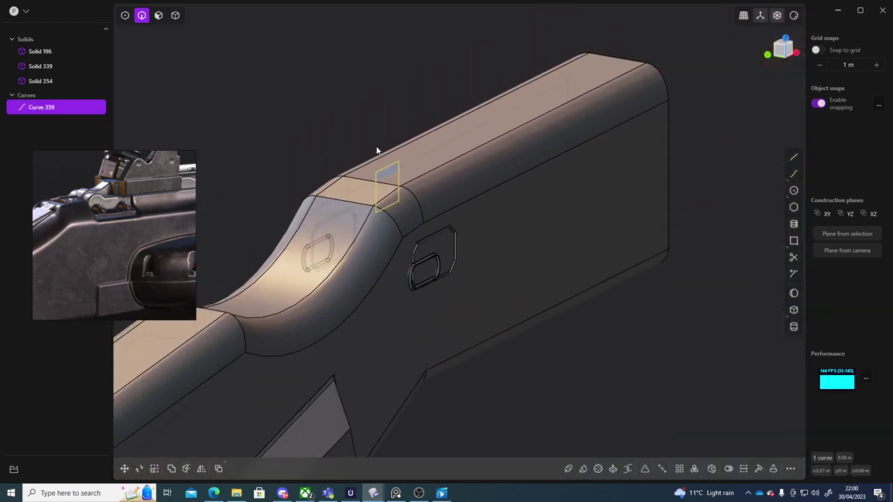
pyautogui.press('3')
pyautogui.click(386, 174)
pyautogui.press('e')
pyautogui.moveTo(346, 167); pyautogui.dragTo(406, 178)
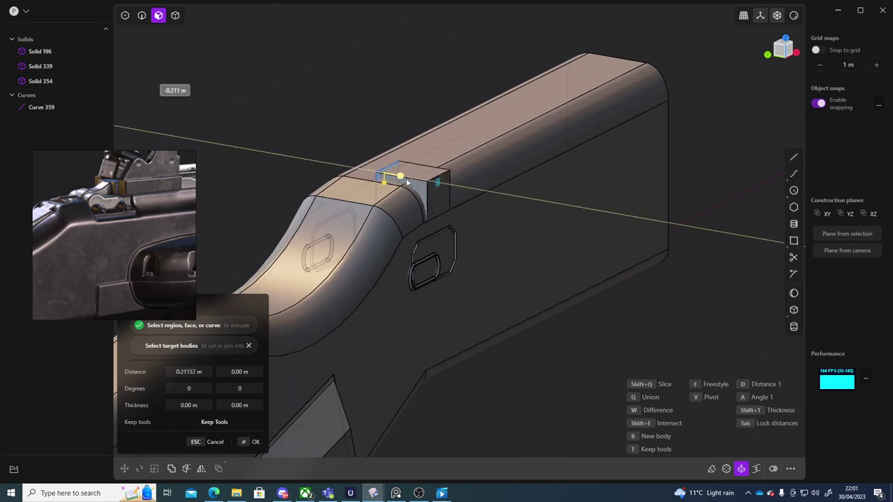
pyautogui.moveTo(508, 202); pyautogui.dragTo(604, 293, button='middle')
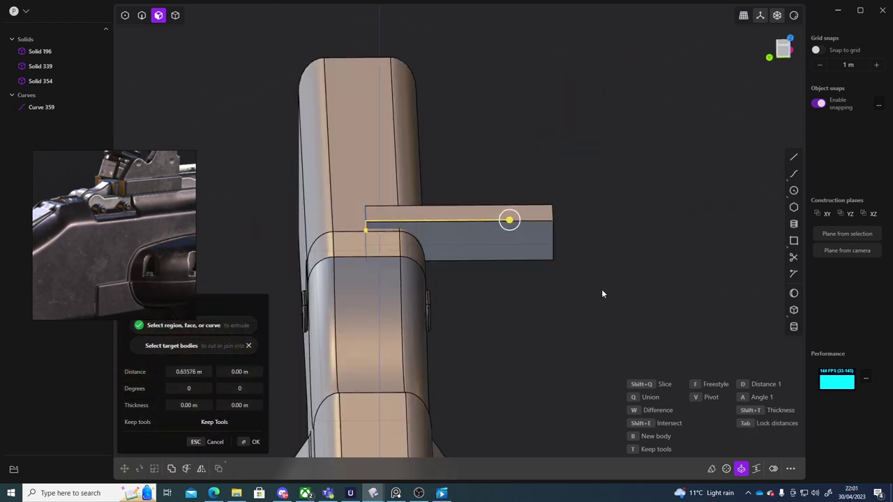
pyautogui.press('Return')
# Move the extruded block along the Y axis so it spans both sides of the stock.
pyautogui.press('g')
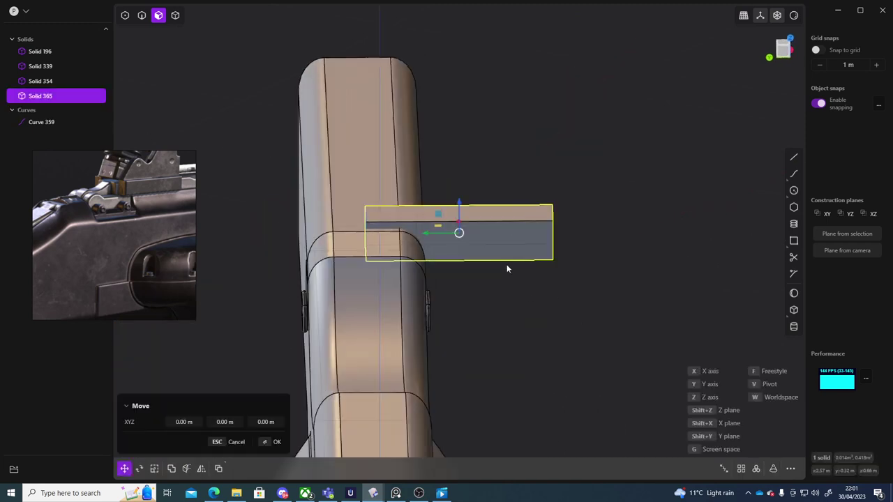
pyautogui.moveTo(427, 237); pyautogui.dragTo(339, 240)
pyautogui.moveTo(480, 271); pyautogui.dragTo(517, 223, button='middle')
pyautogui.press('Return')
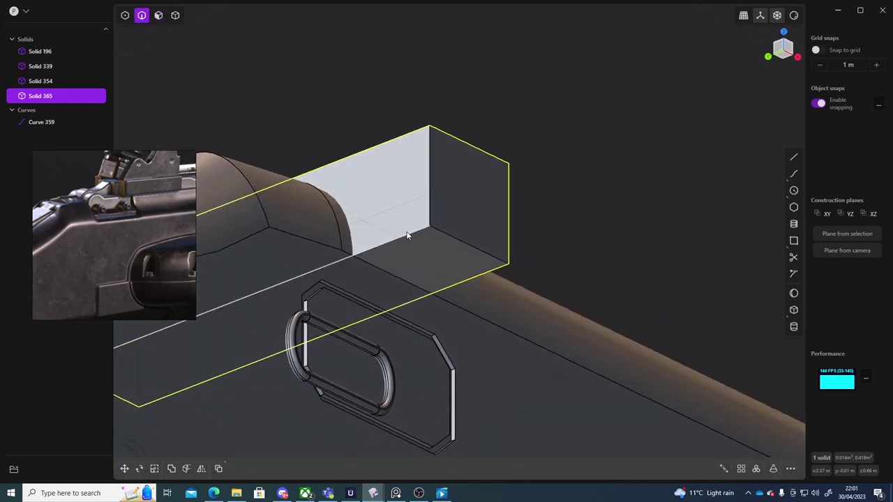
# Fillet the block's two long bottom edges with a radius of about 0.005 m.
pyautogui.click(407, 234)
pyautogui.press('f')
pyautogui.moveTo(489, 283); pyautogui.dragTo(490, 276)
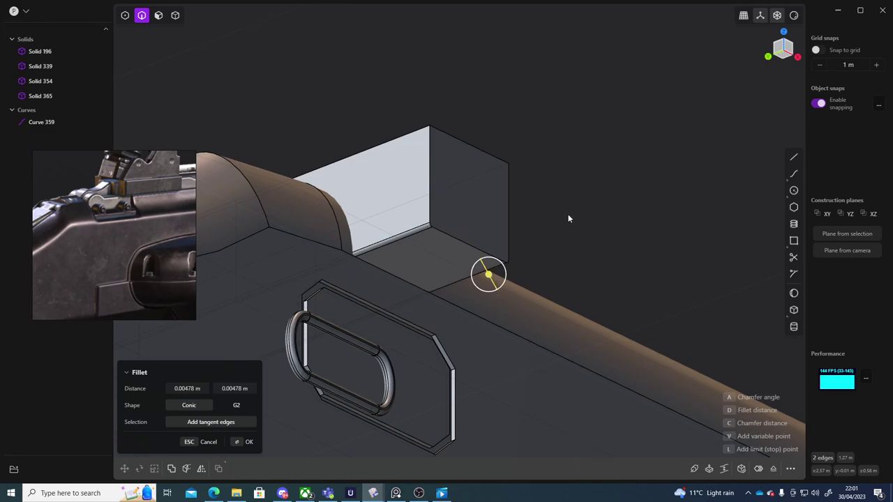
pyautogui.press('Return')
# Try to subtract the block from the stock's upper edge with a Boolean difference.
pyautogui.moveTo(568, 218); pyautogui.dragTo(599, 172, button='middle')
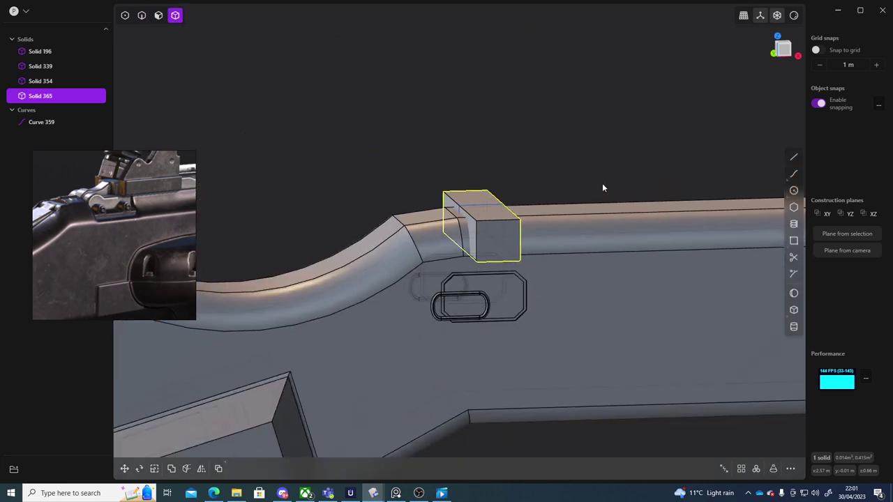
pyautogui.click(586, 255)
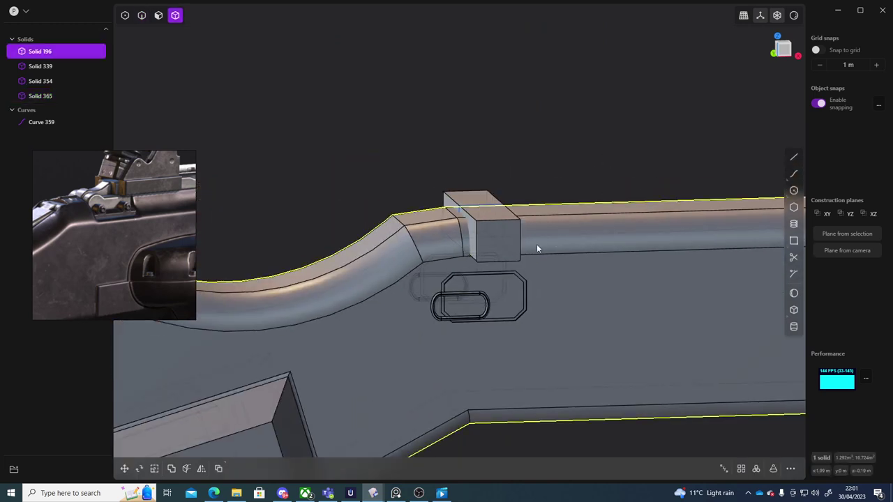
pyautogui.hotkey('shift', 'b')
pyautogui.click(496, 237)
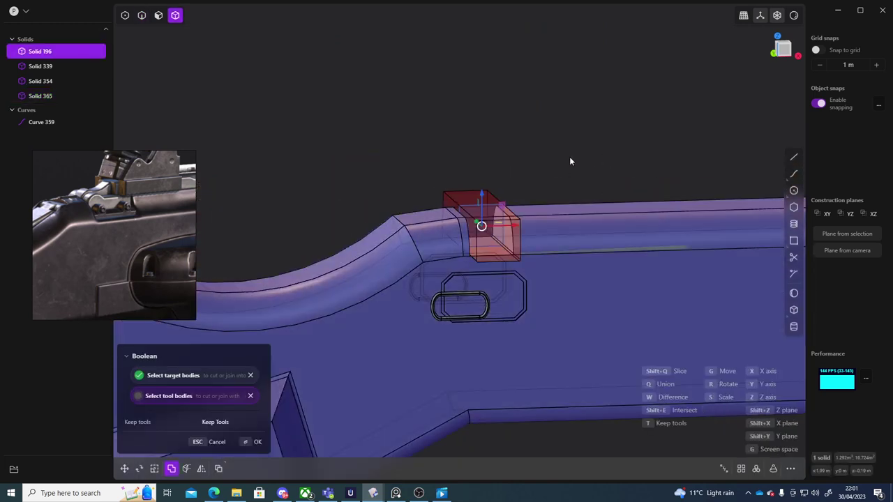
pyautogui.press('Return')
pyautogui.moveTo(578, 134); pyautogui.dragTo(489, 222, button='middle')
pyautogui.hotkey('ctrl', 'z')
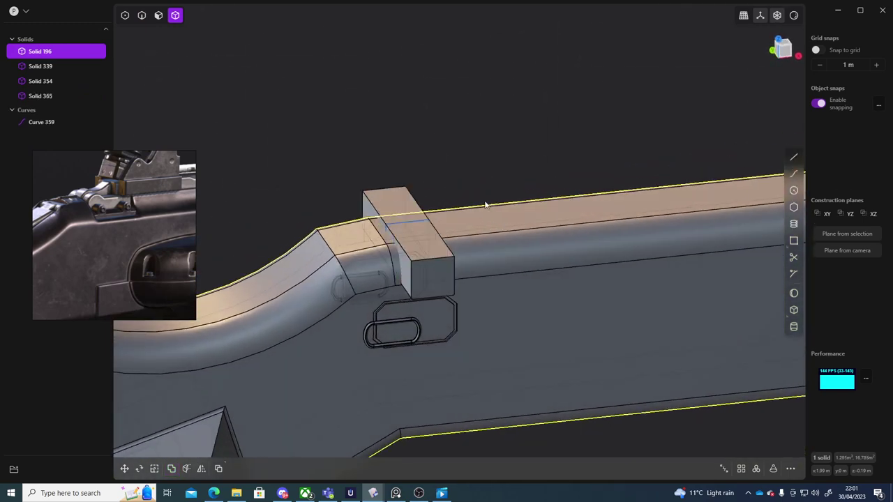
# Scale the block along the X axis to widen it over the stock's upper edge.
pyautogui.click(532, 151)
pyautogui.moveTo(532, 151); pyautogui.dragTo(515, 153, button='middle')
pyautogui.click(422, 261)
pyautogui.moveTo(422, 258); pyautogui.dragTo(442, 261, button='middle')
pyautogui.press('s')
pyautogui.moveTo(426, 245)
pyautogui.mouseDown()
pyautogui.moveTo(437, 242)
pyautogui.moveTo(430, 247)
pyautogui.mouseUp()
pyautogui.press('g')
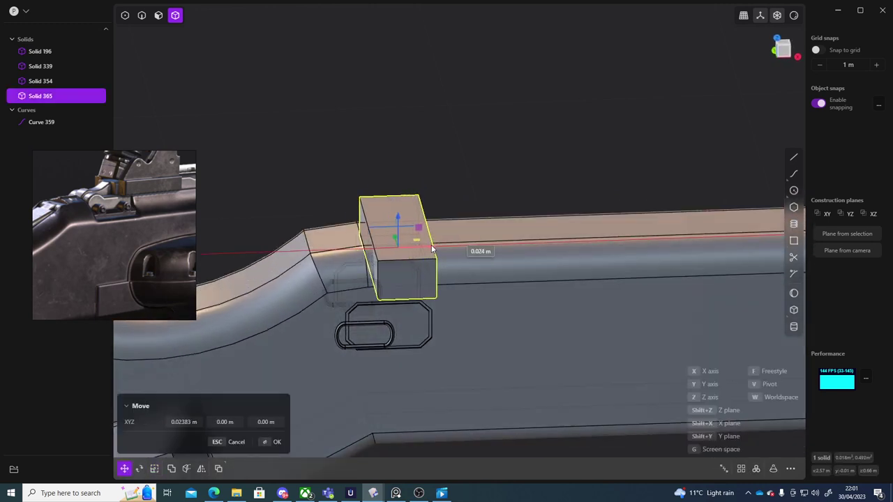
pyautogui.press('Escape')
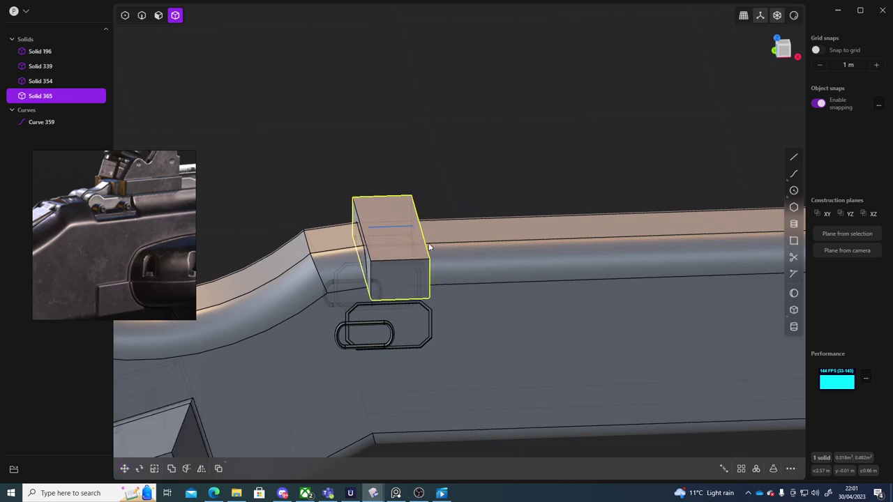
pyautogui.press('g')
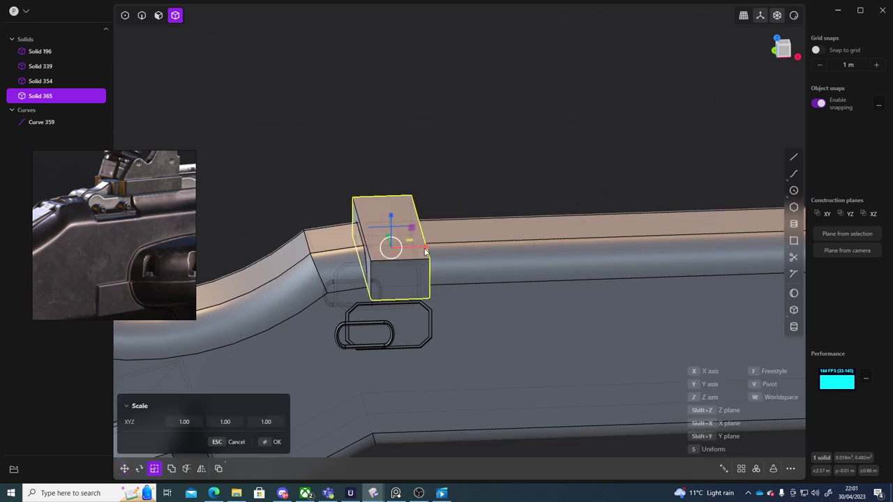
pyautogui.moveTo(425, 251); pyautogui.dragTo(436, 244)
pyautogui.moveTo(438, 234); pyautogui.dragTo(547, 275, button='middle')
pyautogui.click(487, 176)
# Subtract the widened block from the stock to cut a notch across its upper edge.
pyautogui.click(546, 274)
pyautogui.scroll(3, 515, 299)
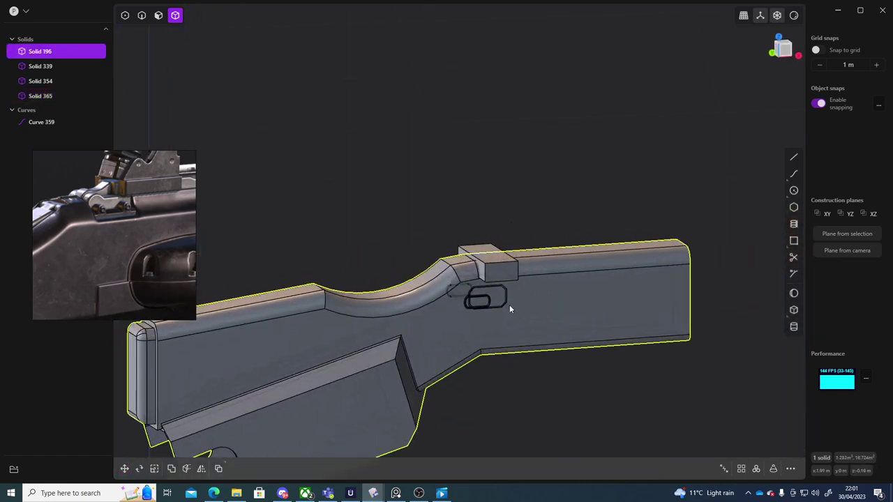
pyautogui.keyDown('shift'); pyautogui.click(510, 265); pyautogui.keyUp('shift')
pyautogui.press('q')
pyautogui.rightClick(566, 170)
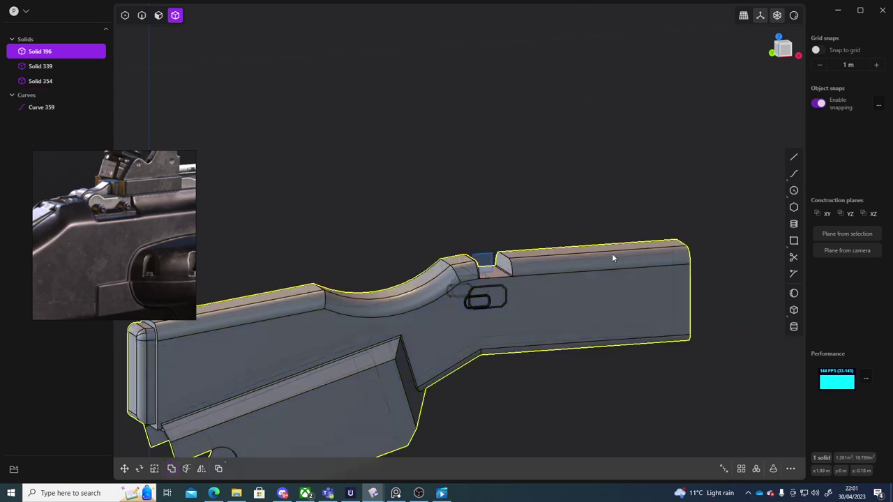
# Delete the leftover rectangle curve inside the notch.
pyautogui.moveTo(612, 255); pyautogui.dragTo(522, 217, button='middle')
pyautogui.scroll(5, 523, 230)
pyautogui.moveTo(529, 275); pyautogui.dragTo(361, 293, button='middle')
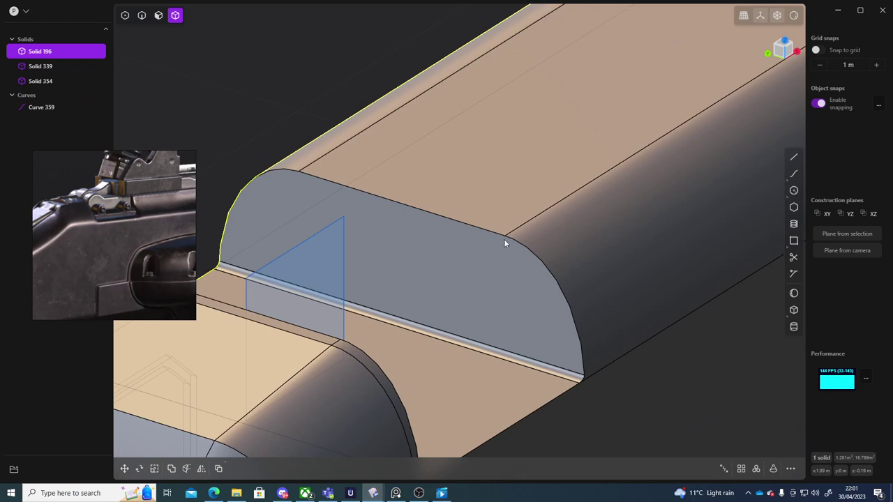
pyautogui.scroll(-4, 265, 69)
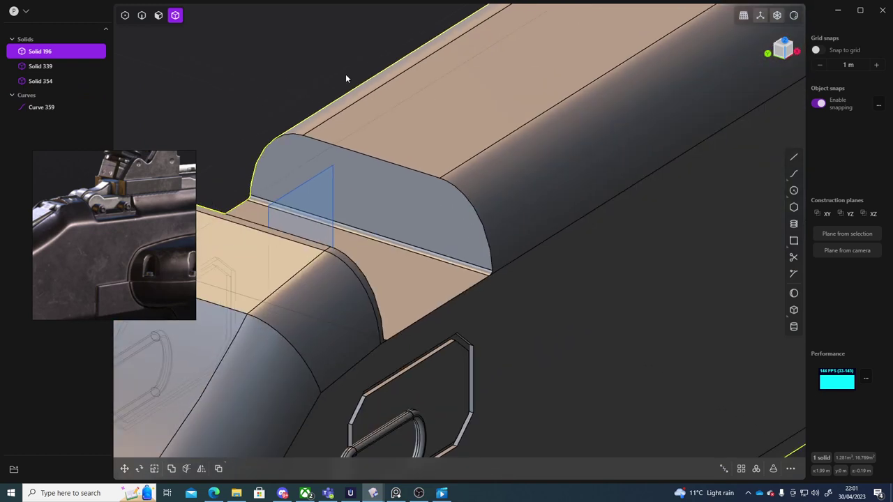
pyautogui.click(40, 108)
pyautogui.press('Delete')
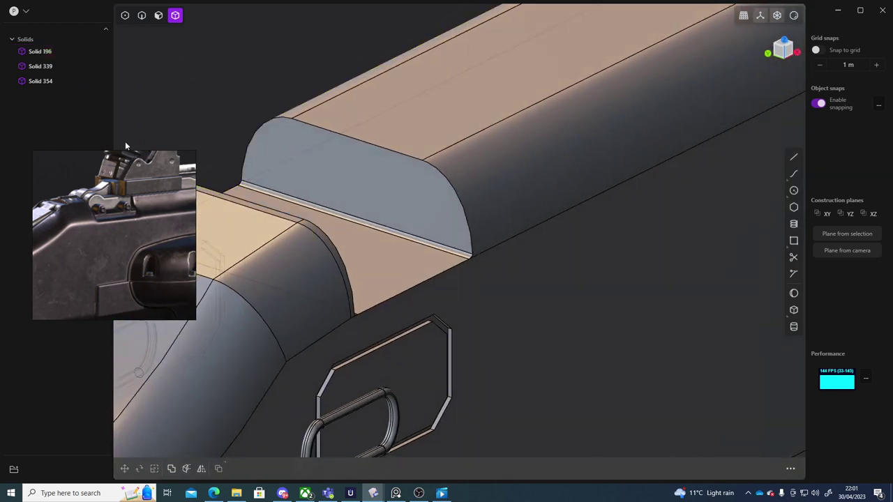
# Draw an inward-bowing three-point arc of about 0.12 m radius on the notch's end face, joining both ends of the rounded edge.
pyautogui.scroll(3, 246, 175)
pyautogui.moveTo(246, 175); pyautogui.dragTo(546, 207, button='middle')
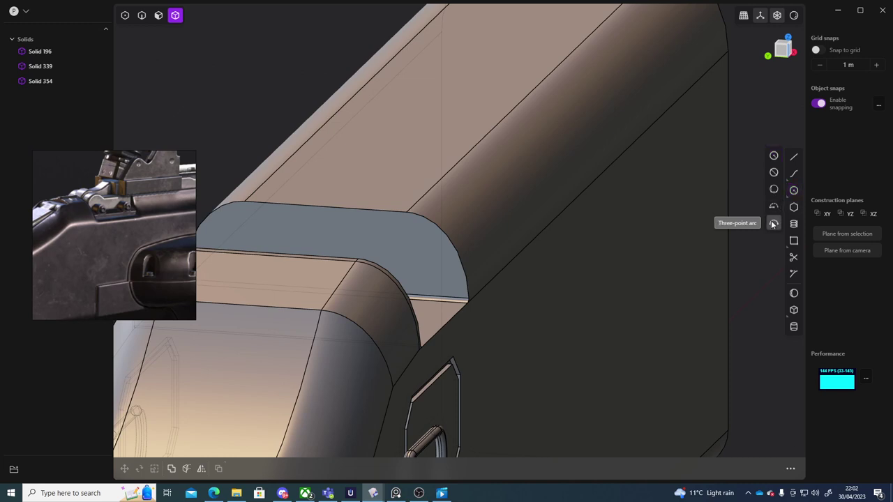
pyautogui.moveTo(749, 270); pyautogui.dragTo(705, 222, button='middle')
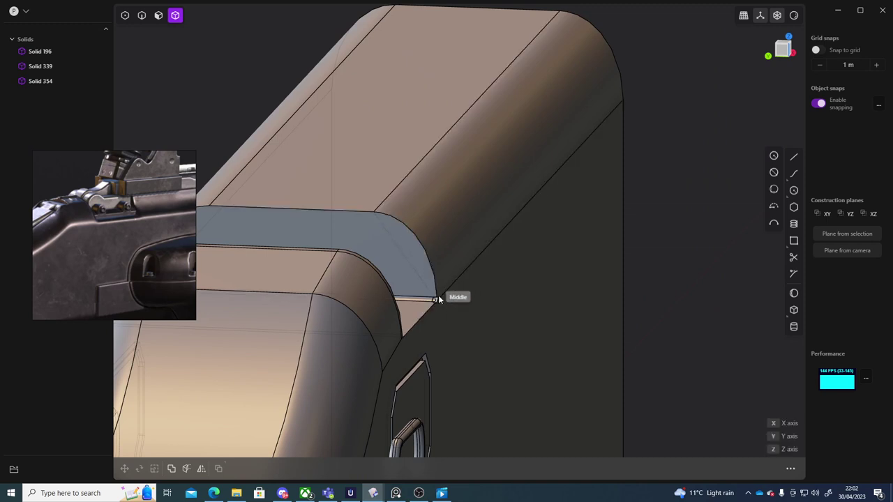
pyautogui.click(392, 267)
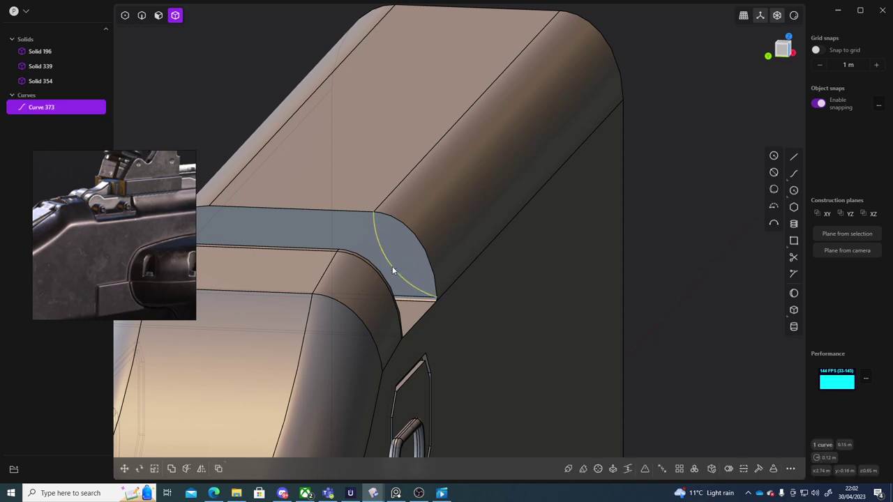
# Close the arc with a straight line about 0.14 m long between its two endpoints.
pyautogui.moveTo(694, 172)
pyautogui.mouseDown(button='middle')
pyautogui.moveTo(703, 176)
pyautogui.moveTo(704, 166)
pyautogui.moveTo(698, 186)
pyautogui.moveTo(711, 175)
pyautogui.moveTo(703, 168)
pyautogui.moveTo(702, 178)
pyautogui.mouseUp(button='middle')
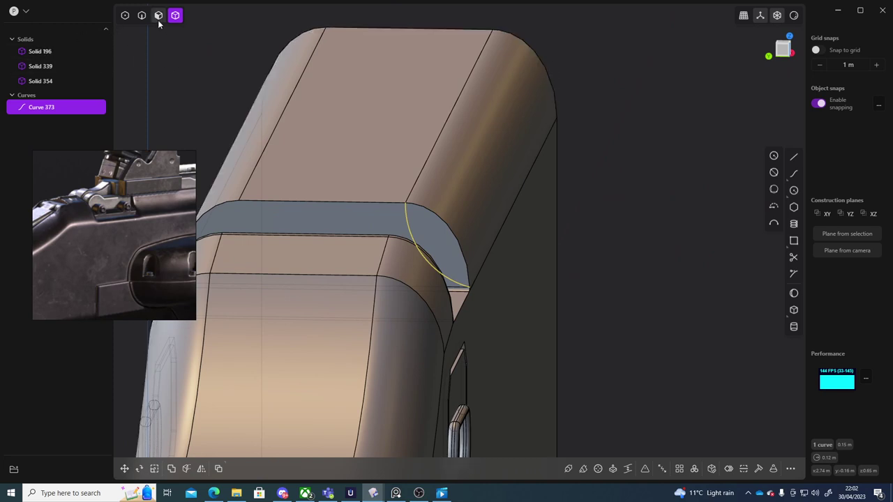
pyautogui.moveTo(609, 172); pyautogui.dragTo(549, 237, button='middle')
pyautogui.scroll(5, 542, 209)
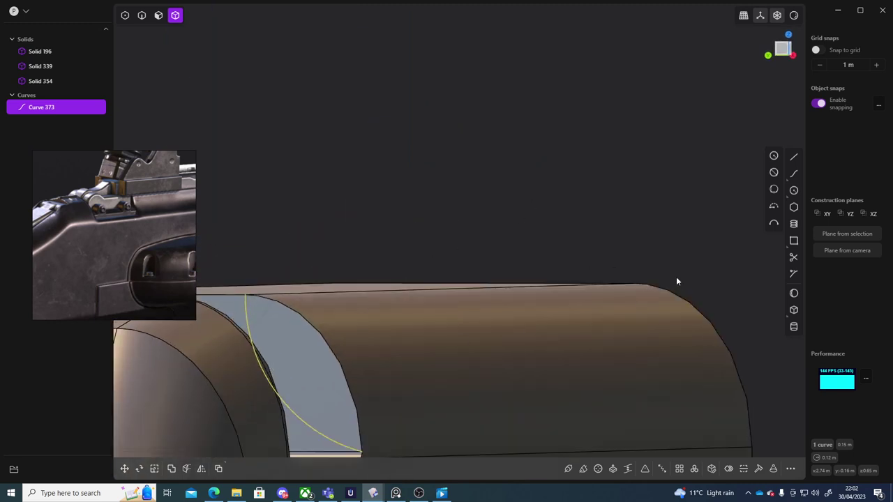
pyautogui.moveTo(676, 280); pyautogui.dragTo(558, 253, button='middle')
pyautogui.moveTo(680, 232); pyautogui.dragTo(604, 213, button='middle')
pyautogui.scroll(-5, 703, 223)
pyautogui.scroll(2, 604, 213)
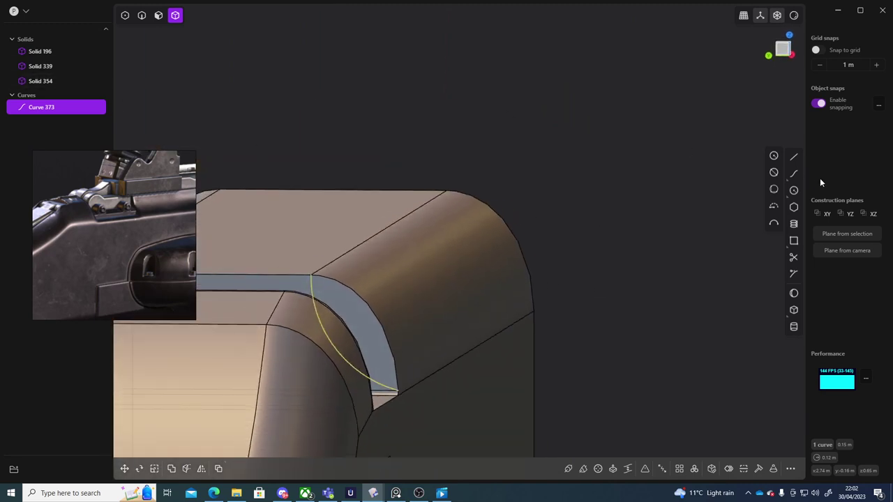
pyautogui.click(793, 157)
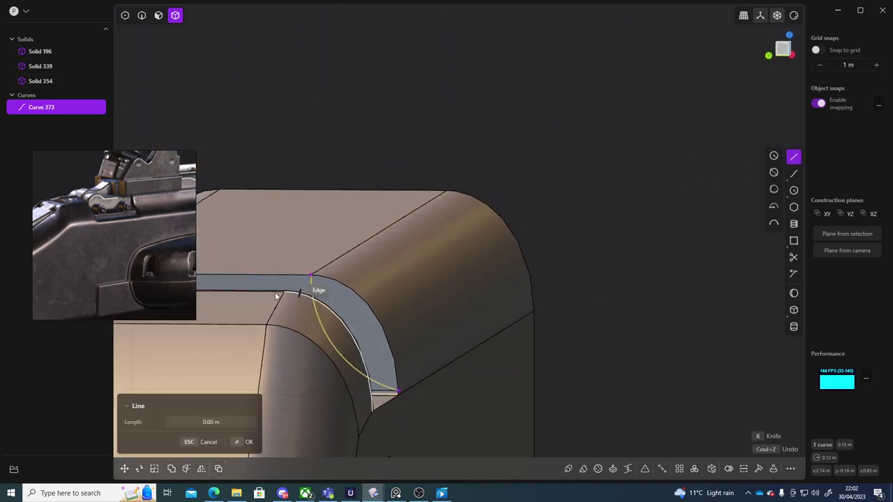
pyautogui.click(311, 275)
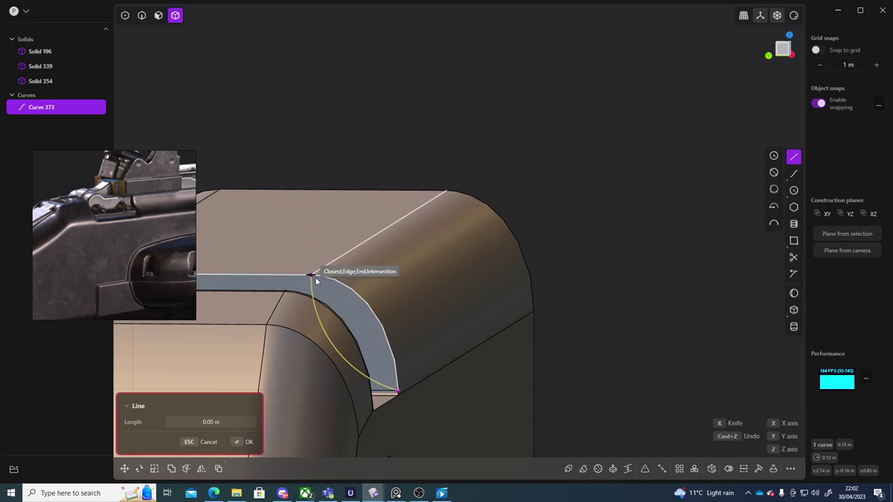
pyautogui.click(398, 389)
pyautogui.press('Return')
pyautogui.moveTo(591, 214); pyautogui.dragTo(623, 247, button='middle')
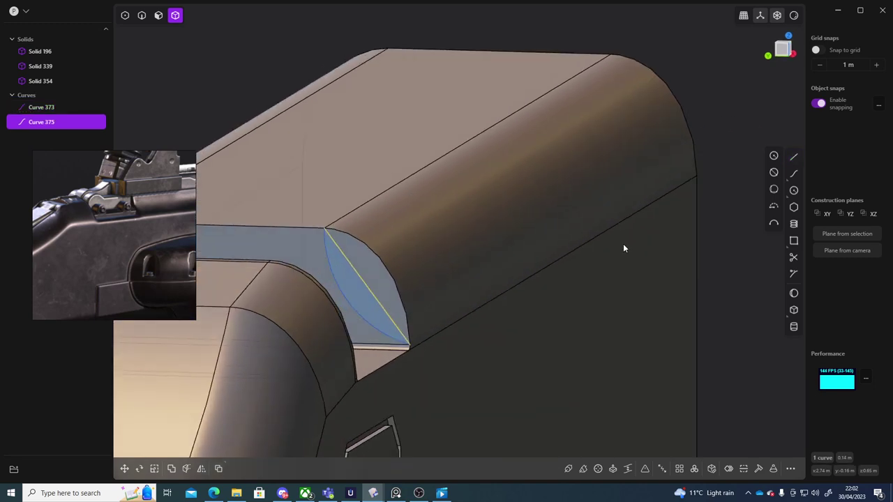
pyautogui.moveTo(393, 281); pyautogui.dragTo(696, 212, button='middle')
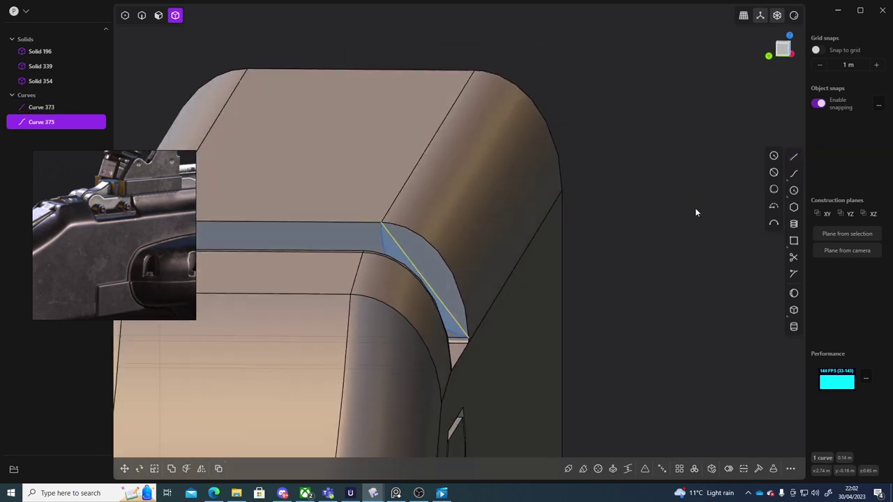
pyautogui.click(689, 216)
pyautogui.scroll(3, 481, 282)
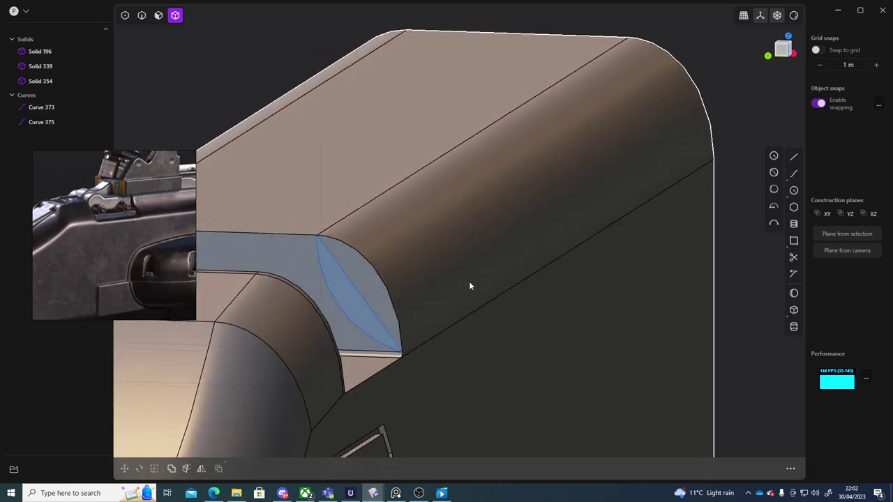
pyautogui.press('2')
pyautogui.click(365, 305)
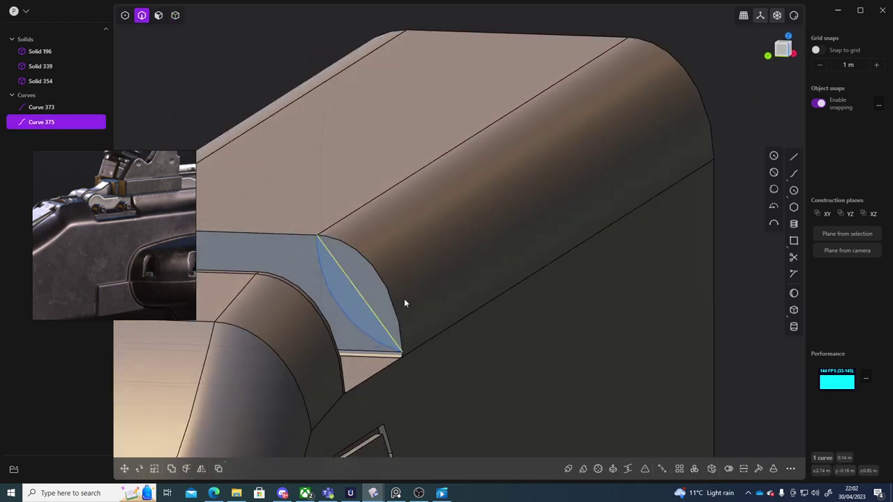
pyautogui.moveTo(366, 296); pyautogui.dragTo(382, 290, button='middle')
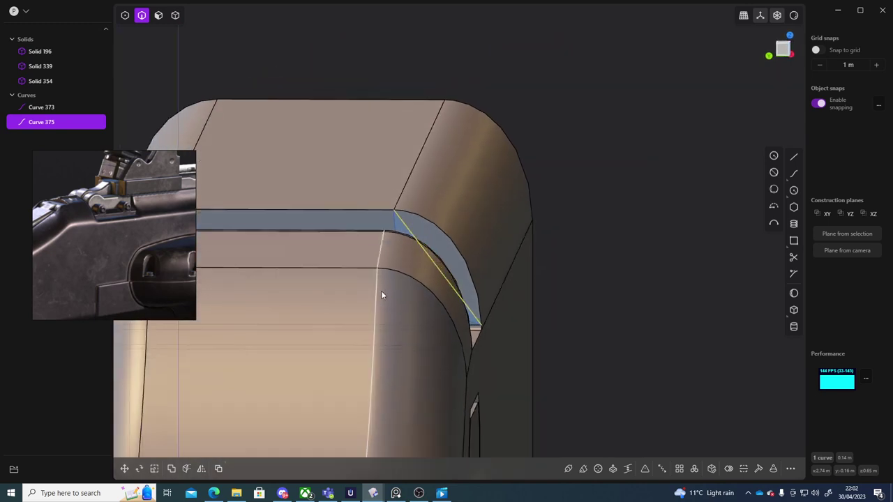
pyautogui.press('g')
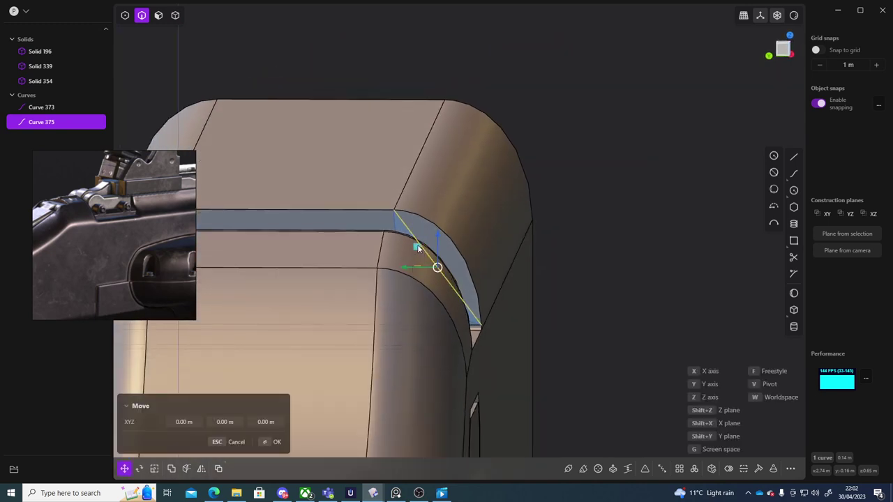
pyautogui.moveTo(418, 246); pyautogui.dragTo(446, 230)
pyautogui.press('Escape')
pyautogui.moveTo(613, 197); pyautogui.dragTo(584, 216, button='middle')
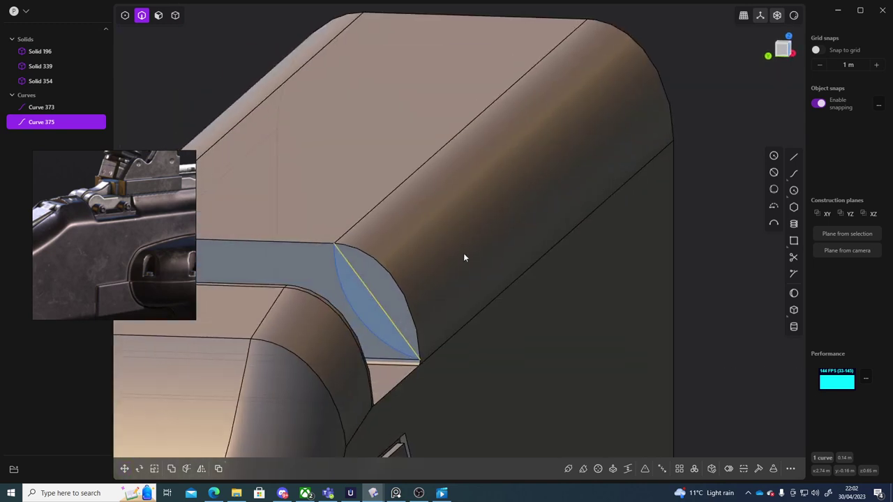
pyautogui.keyDown('shift'); pyautogui.click(351, 300); pyautogui.keyUp('shift')
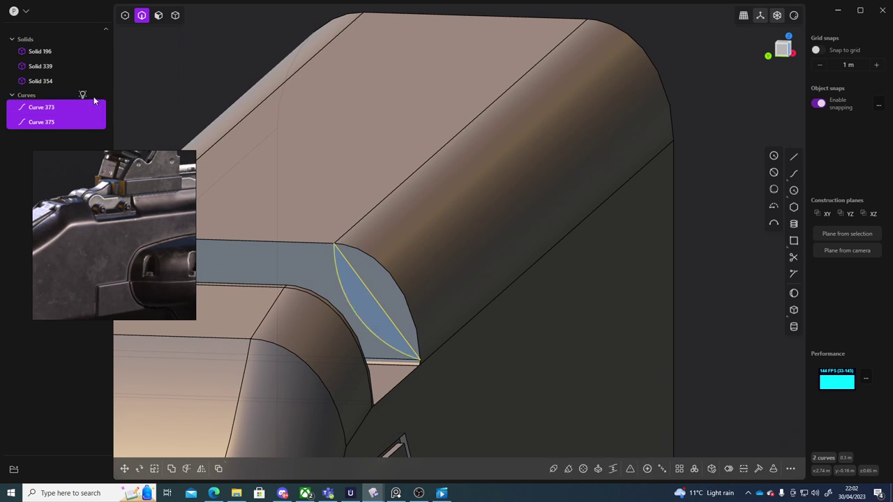
pyautogui.click(191, 49)
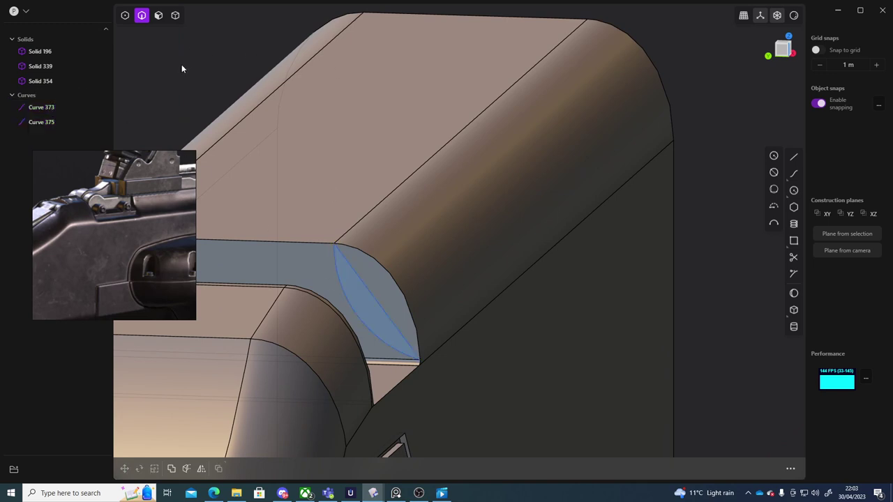
# Extrude the region between the arc and the straight line out into the notch as a separate body.
pyautogui.click(158, 15)
pyautogui.click(368, 310)
pyautogui.press('e')
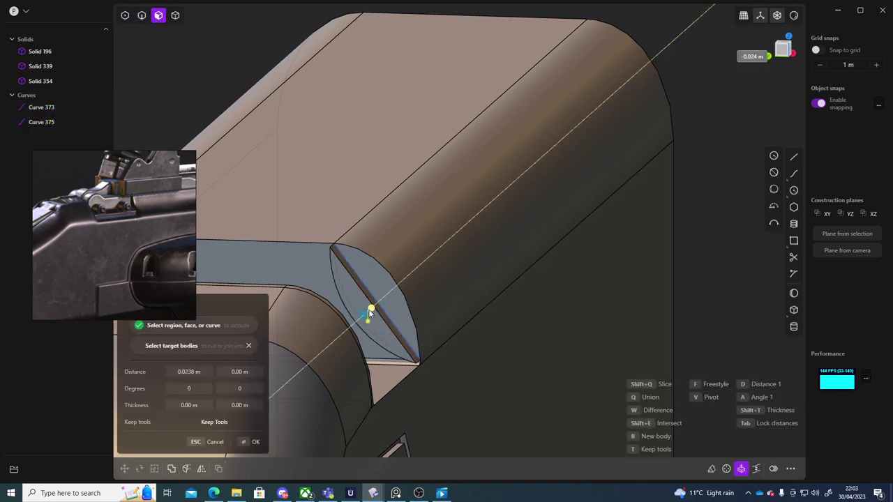
pyautogui.click(353, 323)
pyautogui.click(366, 325)
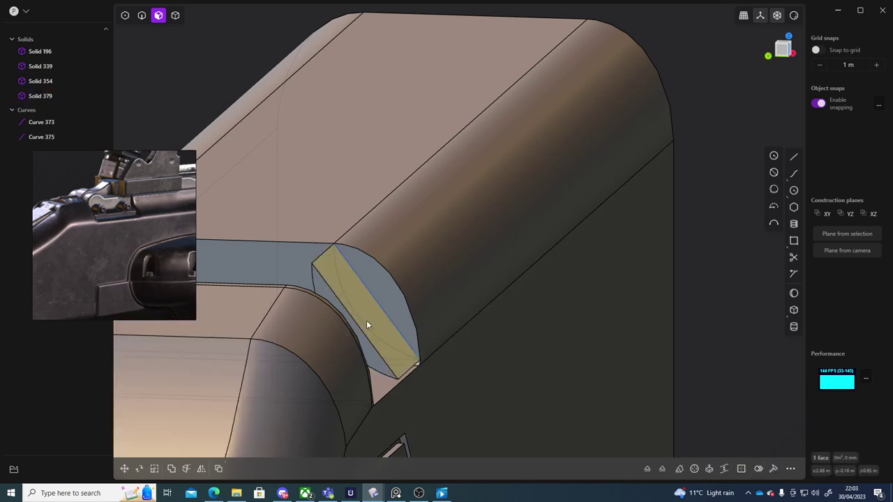
pyautogui.press('o')
pyautogui.moveTo(395, 304); pyautogui.dragTo(427, 282)
pyautogui.press('Escape')
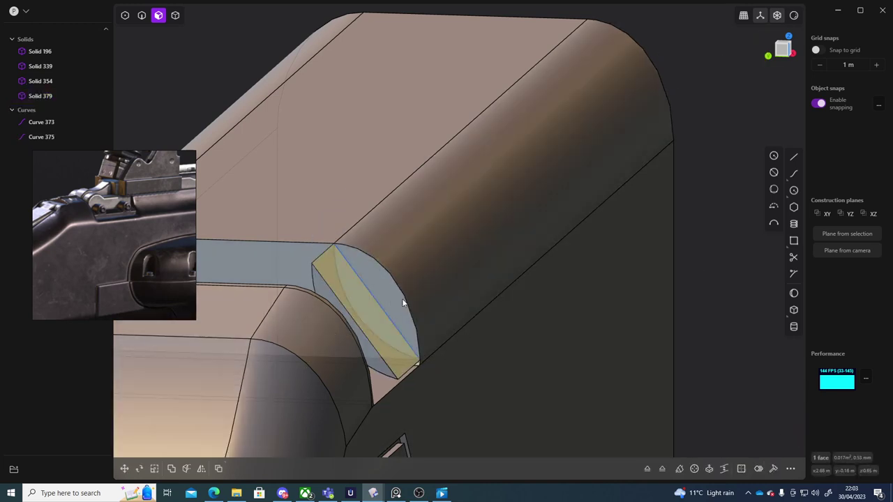
pyautogui.press('o')
pyautogui.moveTo(700, 249); pyautogui.dragTo(640, 219, button='middle')
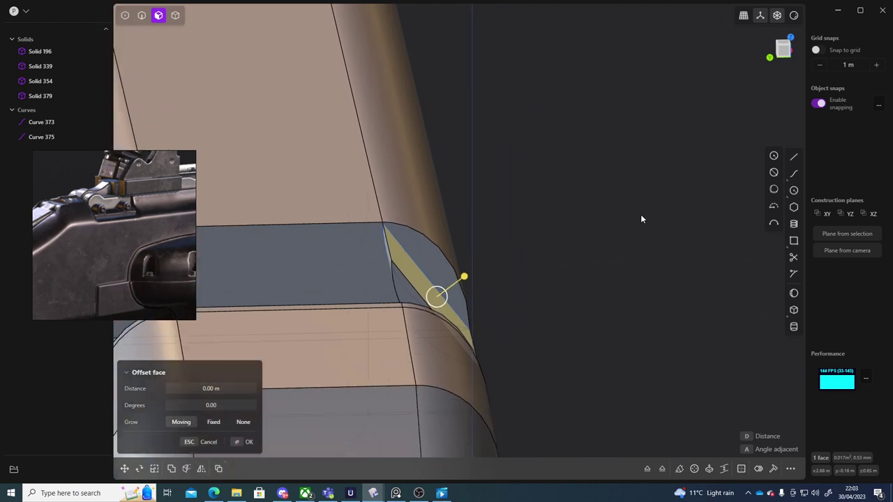
pyautogui.click(584, 263)
# Extrude the small arc-shaped body's flat face outward from the rounded edge by about 0.11 m.
pyautogui.press('e')
pyautogui.click(431, 296)
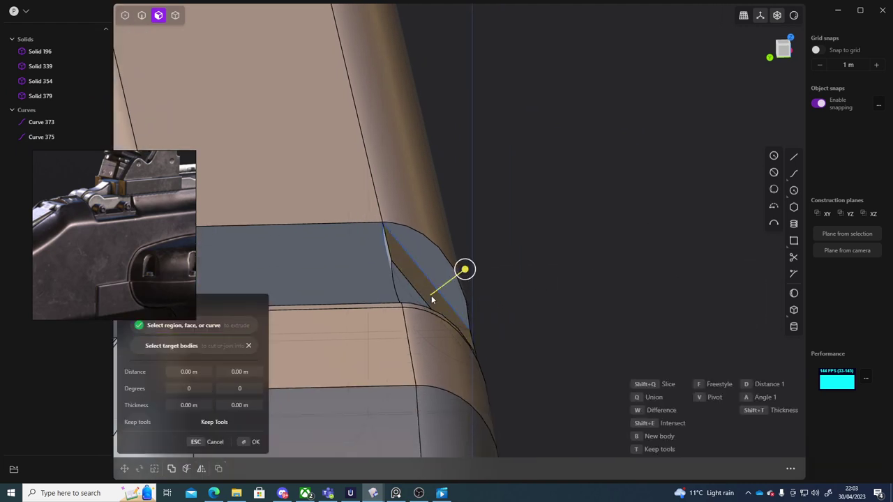
pyautogui.click(468, 272)
pyautogui.moveTo(467, 272); pyautogui.dragTo(387, 283, button='middle')
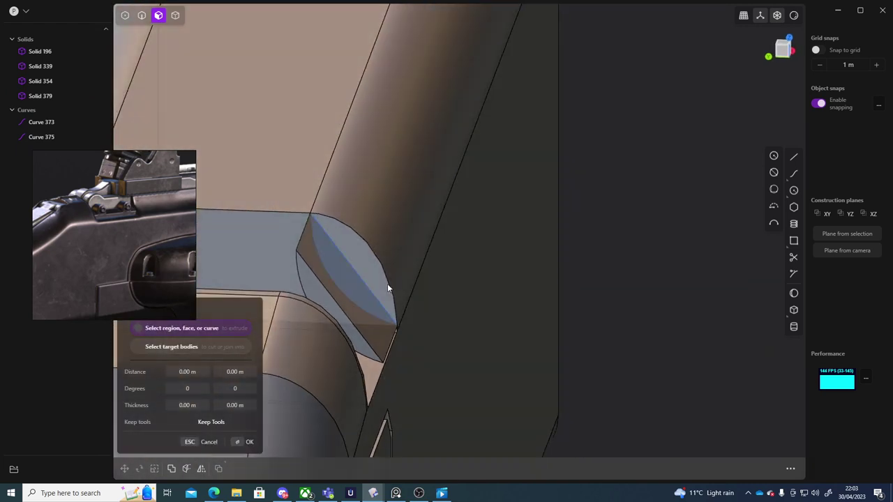
pyautogui.click(352, 290)
pyautogui.moveTo(380, 264); pyautogui.dragTo(477, 211)
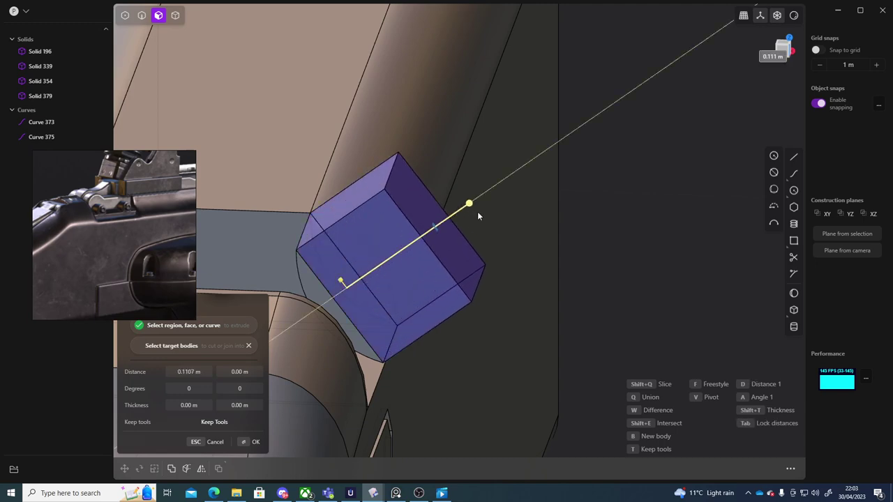
pyautogui.rightClick(680, 175)
# Stretch the cutter body lengthwise with Scale into a long bar running along the receiver's upper edge.
pyautogui.moveTo(680, 176); pyautogui.dragTo(490, 185, button='middle')
pyautogui.scroll(-5, 582, 269)
pyautogui.scroll(-5, 473, 327)
pyautogui.press('s')
pyautogui.moveTo(404, 237); pyautogui.dragTo(805, 155)
pyautogui.moveTo(525, 165); pyautogui.dragTo(472, 161, button='middle')
# Move the cutter bar along the receiver so it spans the rounded edge from the notch's end face past the receiver's front.
pyautogui.scroll(-5, 538, 166)
pyautogui.press('g')
pyautogui.moveTo(422, 242); pyautogui.dragTo(520, 241)
pyautogui.moveTo(520, 244); pyautogui.dragTo(490, 225, button='middle')
pyautogui.press('Return')
pyautogui.scroll(5, 491, 224)
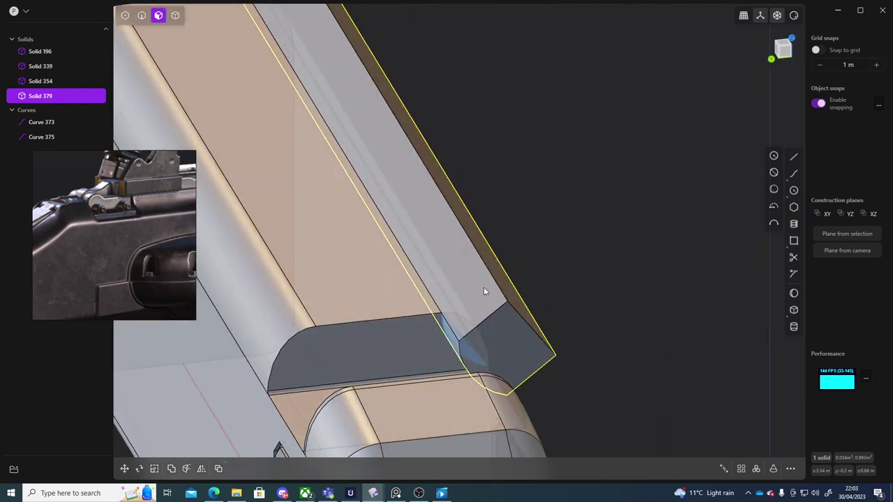
pyautogui.scroll(-5, 576, 234)
pyautogui.moveTo(565, 251); pyautogui.dragTo(546, 262, button='middle')
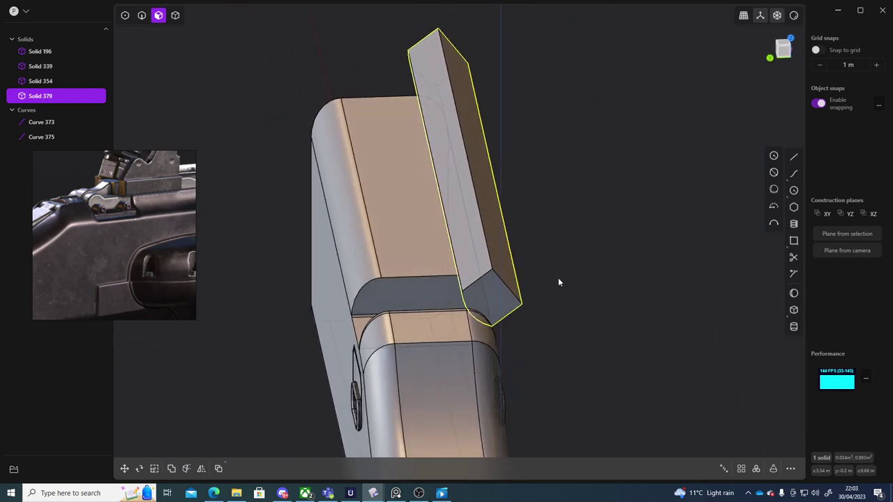
# Mirror the cutter bar across the rifle's centre plane onto the opposite upper edge.
pyautogui.hotkey('alt', 'x')
pyautogui.keyDown('shift'); pyautogui.moveTo(572, 328); pyautogui.dragTo(539, 179, button='middle'); pyautogui.keyUp('shift')
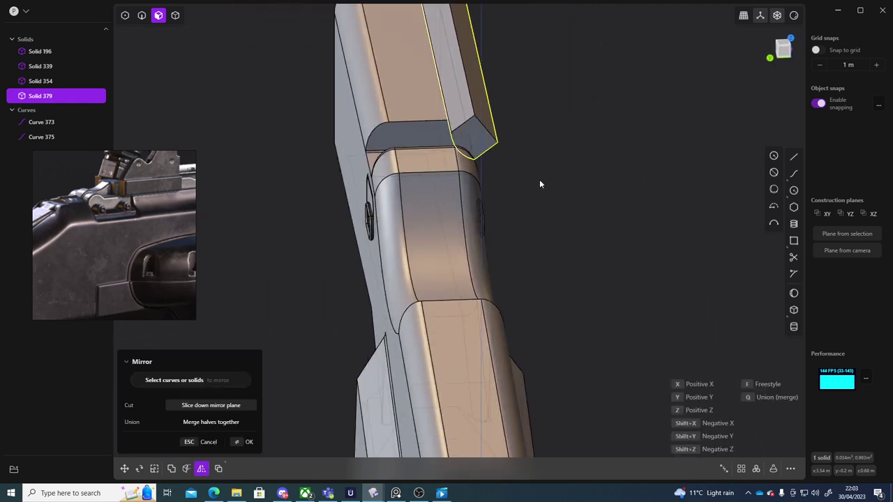
pyautogui.scroll(-5, 551, 202)
pyautogui.keyDown('shift'); pyautogui.moveTo(593, 272); pyautogui.dragTo(544, 189, button='middle'); pyautogui.keyUp('shift')
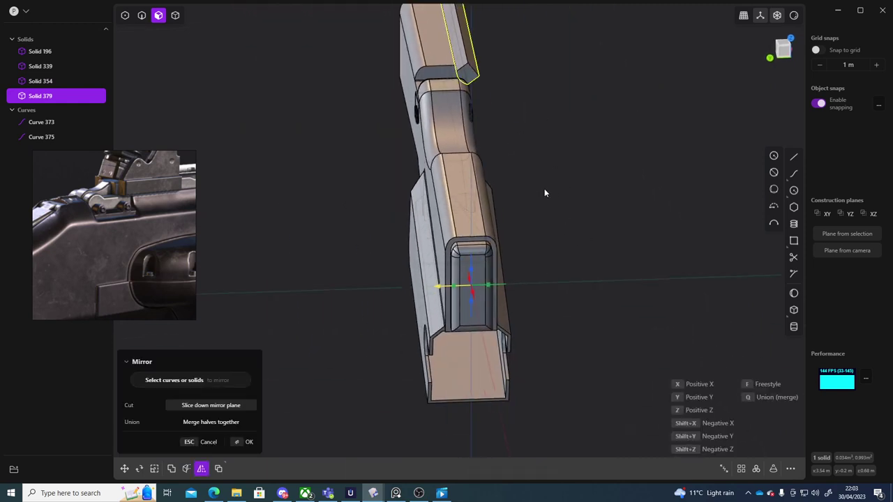
pyautogui.click(454, 285)
pyautogui.keyDown('shift'); pyautogui.moveTo(591, 158); pyautogui.dragTo(489, 283, button='middle'); pyautogui.keyUp('shift')
pyautogui.press('Return')
# Subtract both cutter bars from the main rifle body with a Boolean to hollow the receiver's upper edges.
pyautogui.press('4')
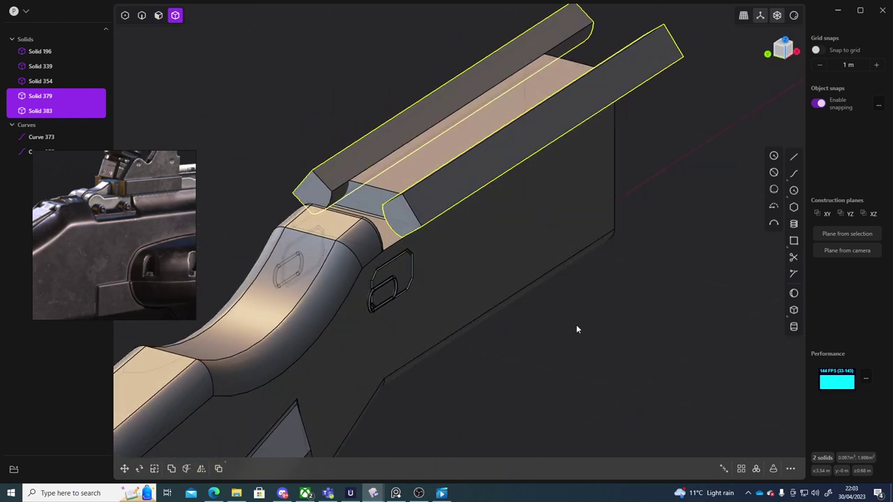
pyautogui.click(576, 326)
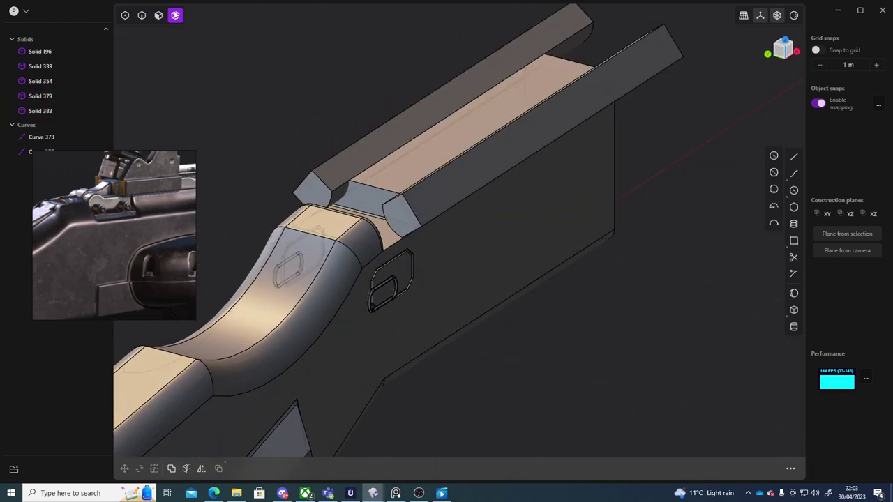
pyautogui.click(455, 257)
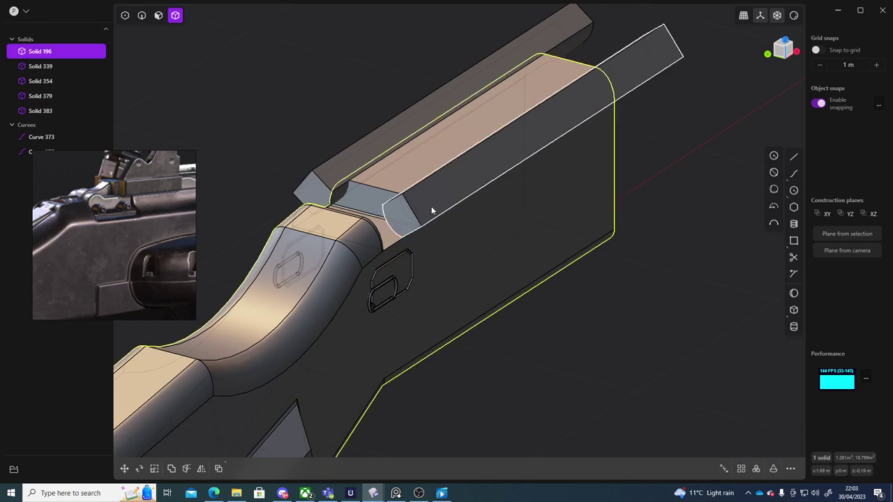
pyautogui.press('q')
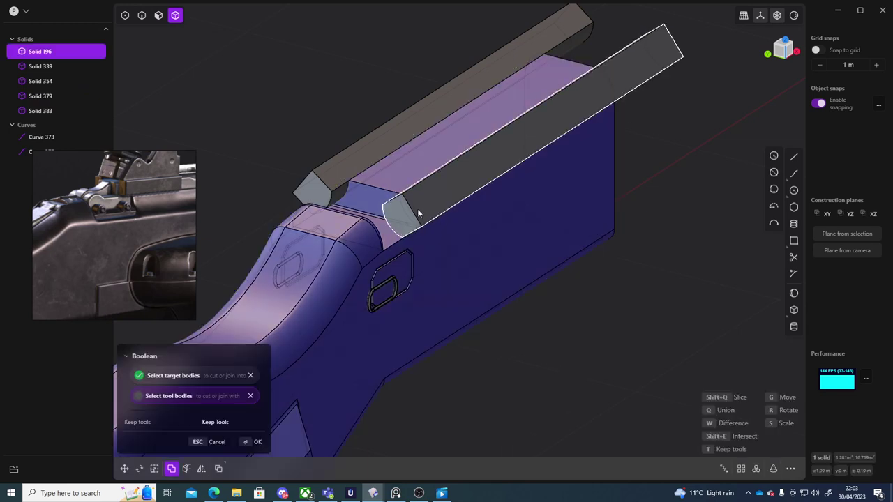
pyautogui.click(416, 209)
pyautogui.click(342, 166)
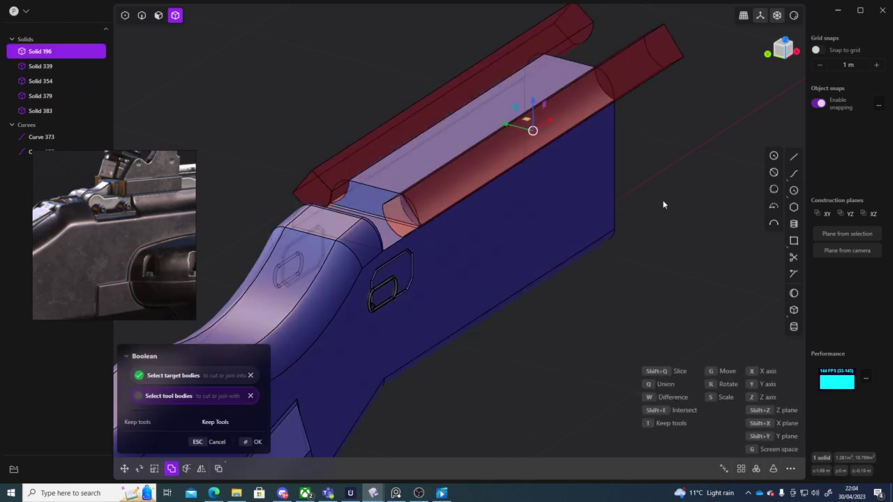
pyautogui.press('Return')
# Delete the two leftover arc and line curves on the notch's end face.
pyautogui.moveTo(663, 200); pyautogui.dragTo(558, 222, button='middle')
pyautogui.moveTo(158, 212); pyautogui.dragTo(152, 213, button='middle')
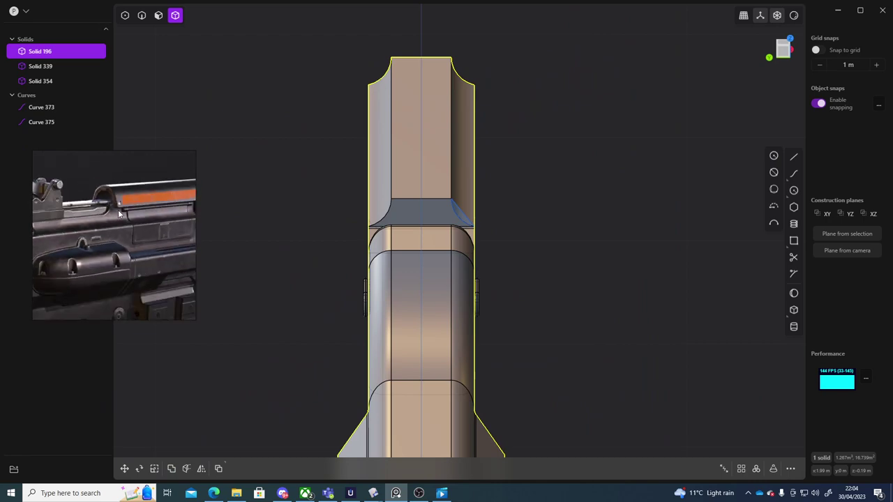
pyautogui.moveTo(582, 232); pyautogui.dragTo(542, 235, button='middle')
pyautogui.click(62, 112)
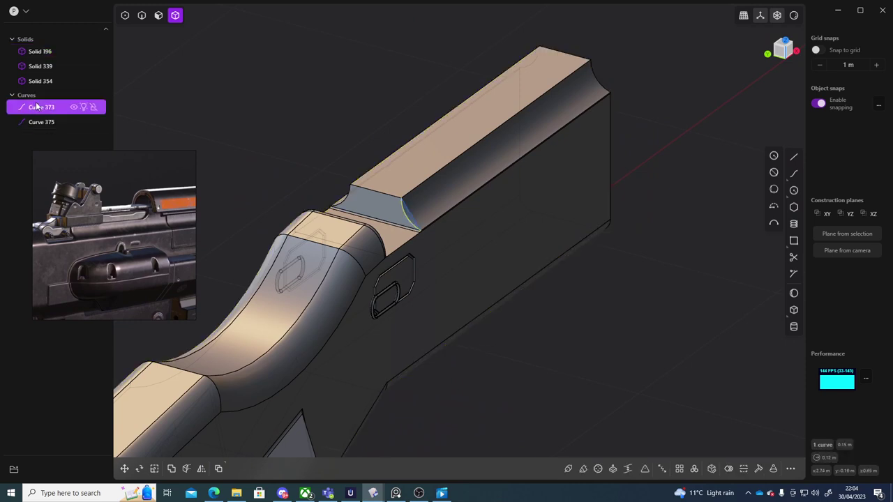
pyautogui.press('Delete')
pyautogui.click(41, 107)
pyautogui.press('Delete')
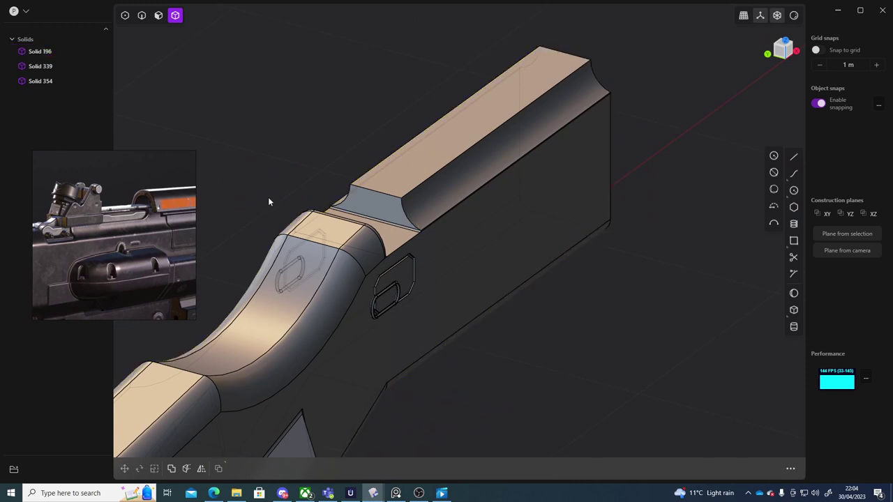
# In the front view, start the pistol grip's line outline on the receiver's lower edge beside the bend with a short downward-slanting segment.
pyautogui.moveTo(75, 211); pyautogui.dragTo(137, 190, button='middle')
pyautogui.moveTo(148, 243); pyautogui.dragTo(124, 195, button='middle')
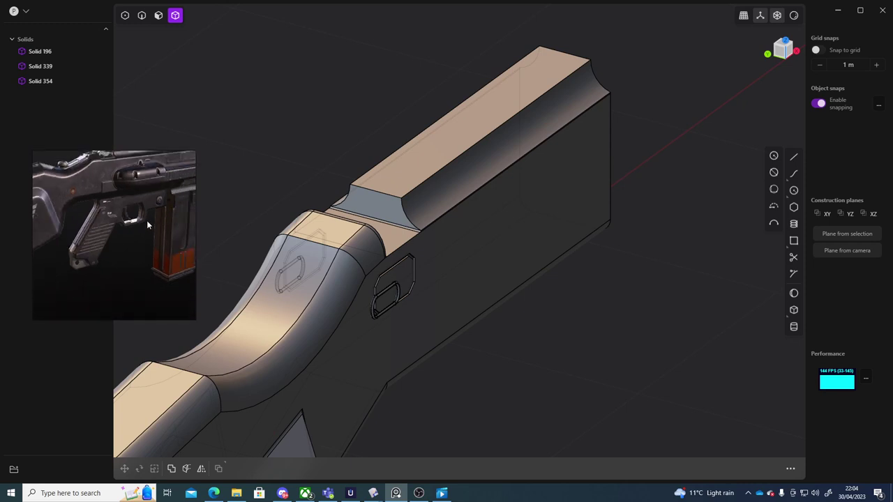
pyautogui.moveTo(110, 234); pyautogui.dragTo(124, 237, button='middle')
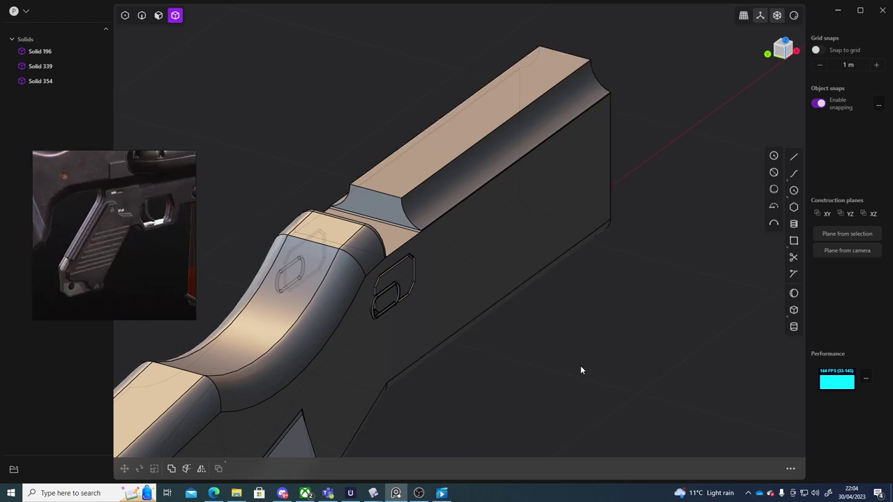
pyautogui.moveTo(581, 365); pyautogui.dragTo(551, 350, button='middle')
pyautogui.scroll(-6, 546, 364)
pyautogui.moveTo(500, 378); pyautogui.dragTo(388, 309, button='middle')
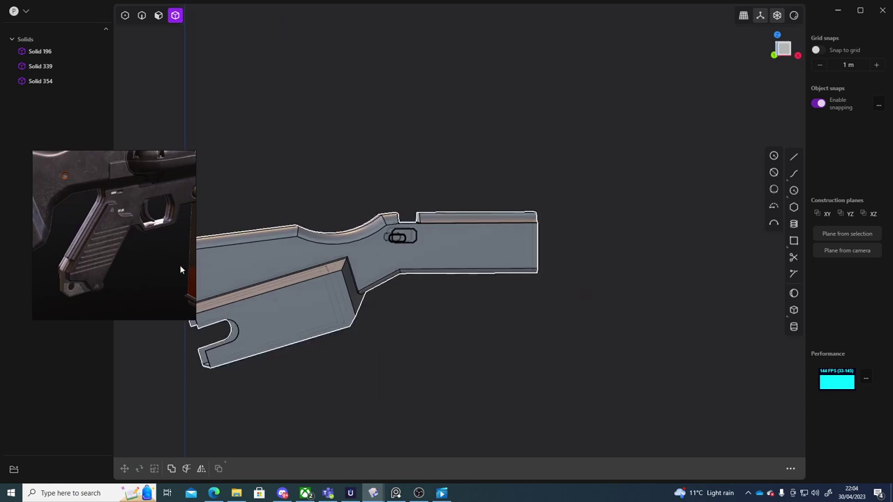
pyautogui.scroll(3, 436, 335)
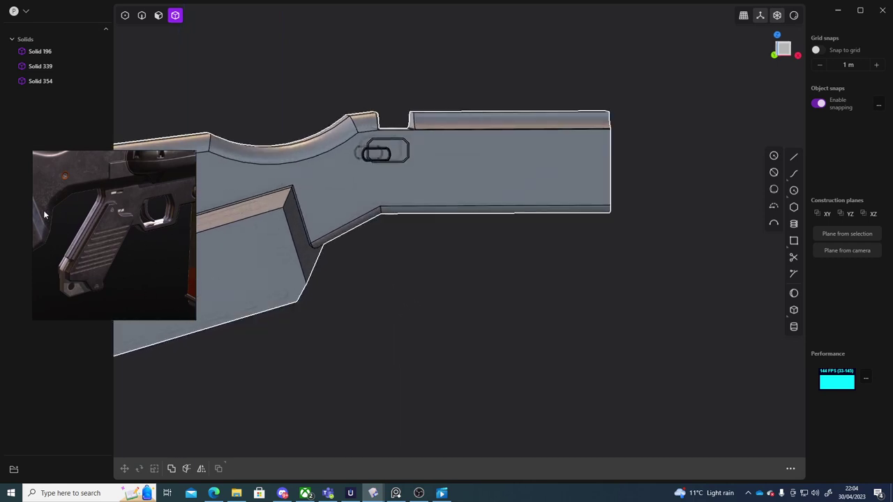
pyautogui.click(792, 159)
pyautogui.click(784, 49)
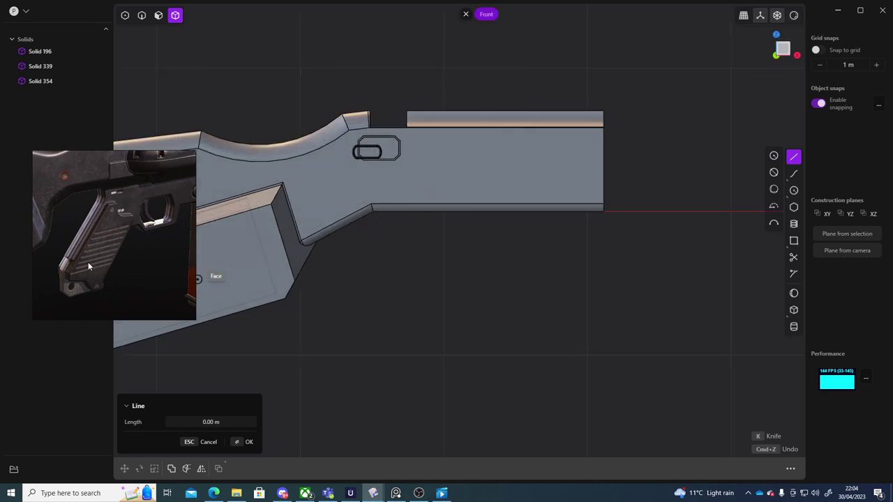
pyautogui.scroll(-4, 89, 264)
pyautogui.moveTo(101, 260); pyautogui.dragTo(143, 250, button='middle')
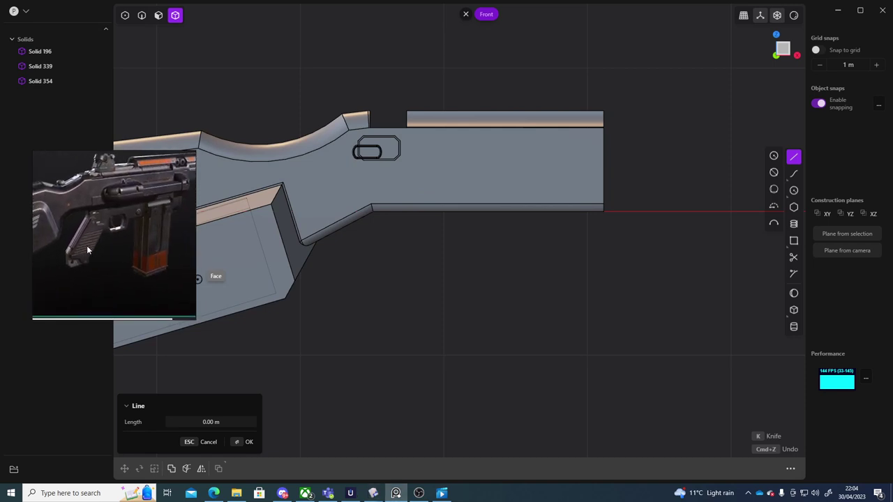
pyautogui.scroll(5, 353, 272)
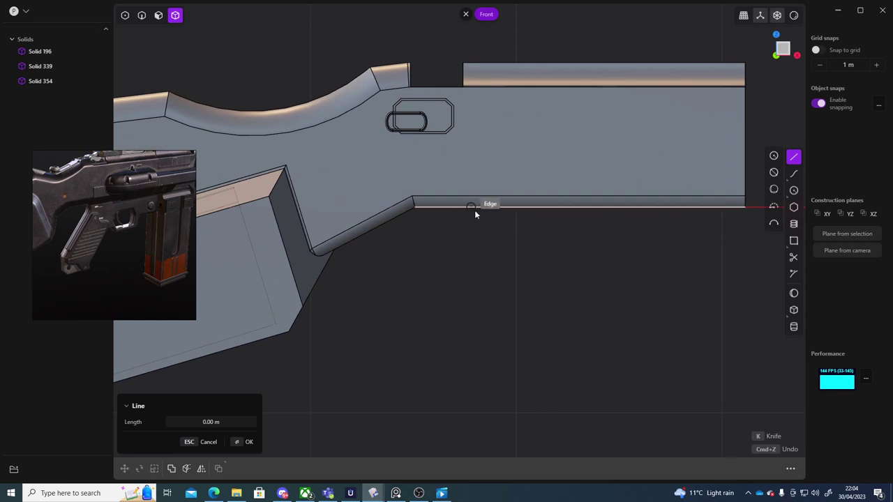
pyautogui.click(423, 206)
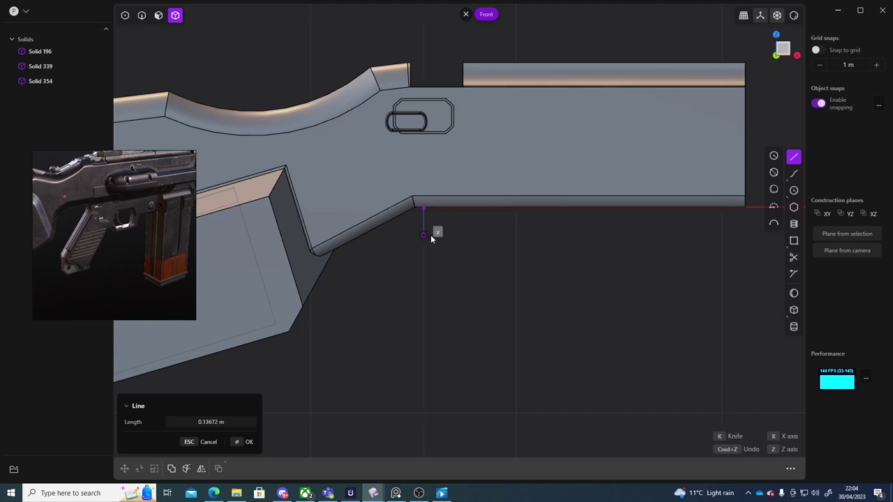
pyautogui.click(818, 104)
pyautogui.click(429, 230)
pyautogui.click(819, 103)
# Continue the grip outline with the long slanted rear edge and a short vertical segment at its lower end, following the reference.
pyautogui.keyDown('shift'); pyautogui.moveTo(391, 344); pyautogui.dragTo(473, 264, button='middle'); pyautogui.keyUp('shift')
pyautogui.scroll(-5, 468, 286)
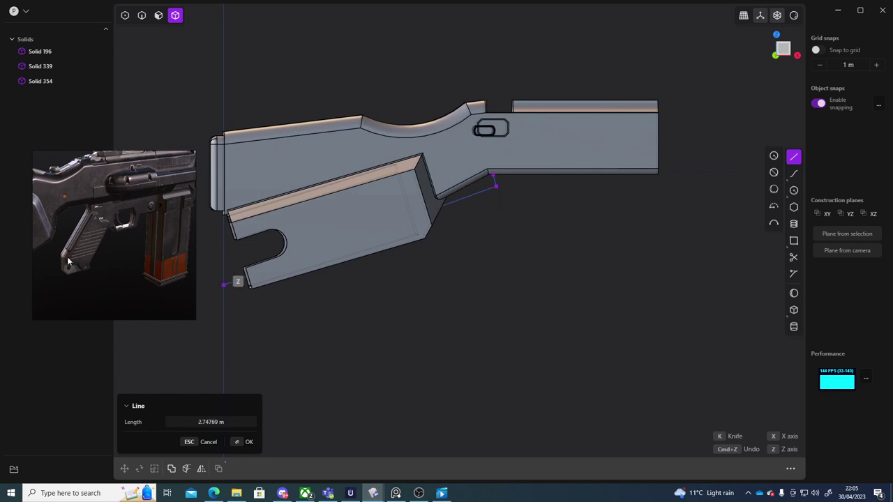
pyautogui.scroll(-4, 113, 255)
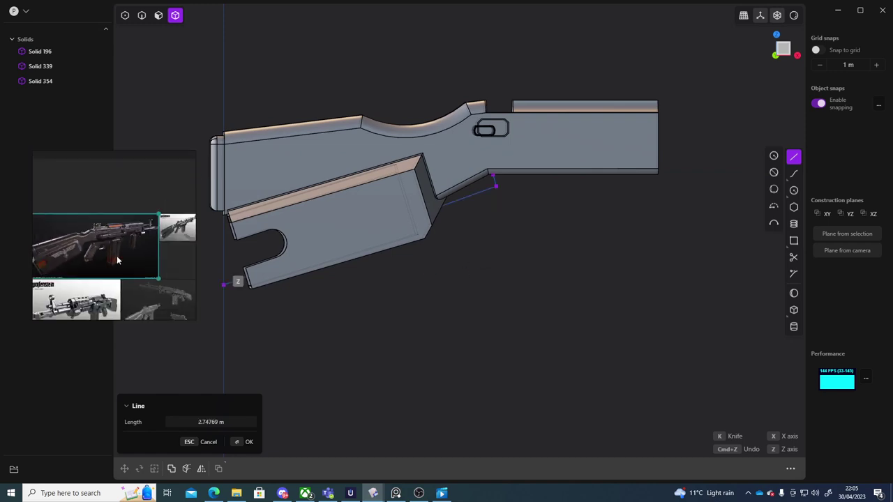
pyautogui.click(476, 238)
pyautogui.scroll(5, 112, 262)
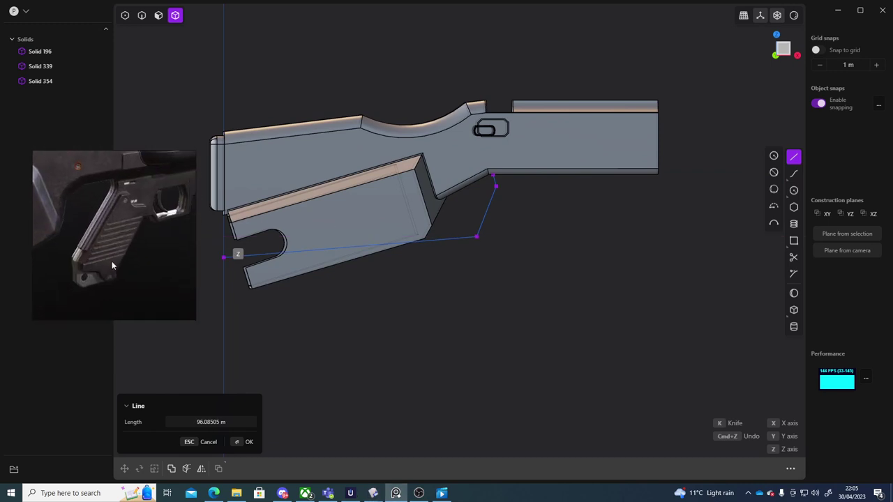
pyautogui.scroll(3, 106, 260)
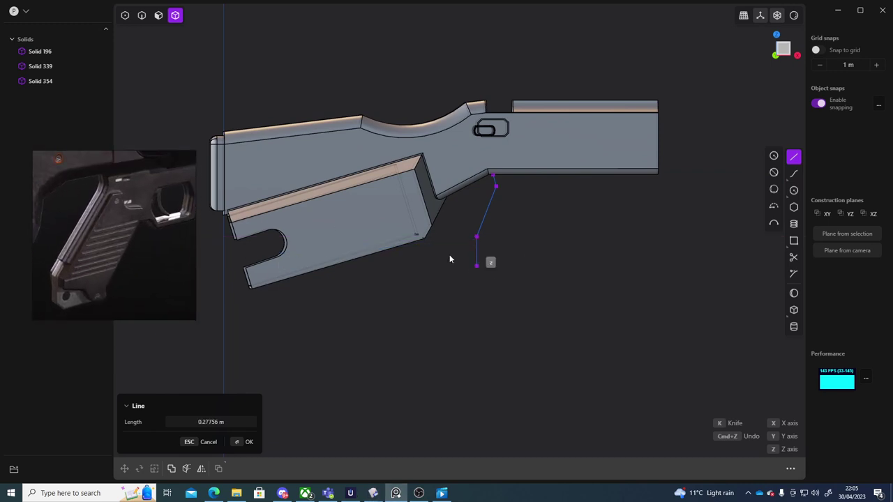
pyautogui.scroll(3, 477, 248)
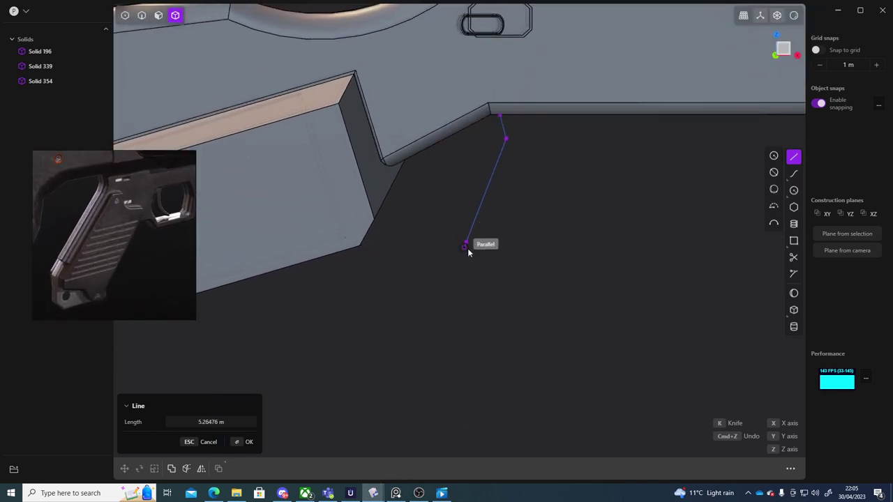
pyautogui.click(818, 103)
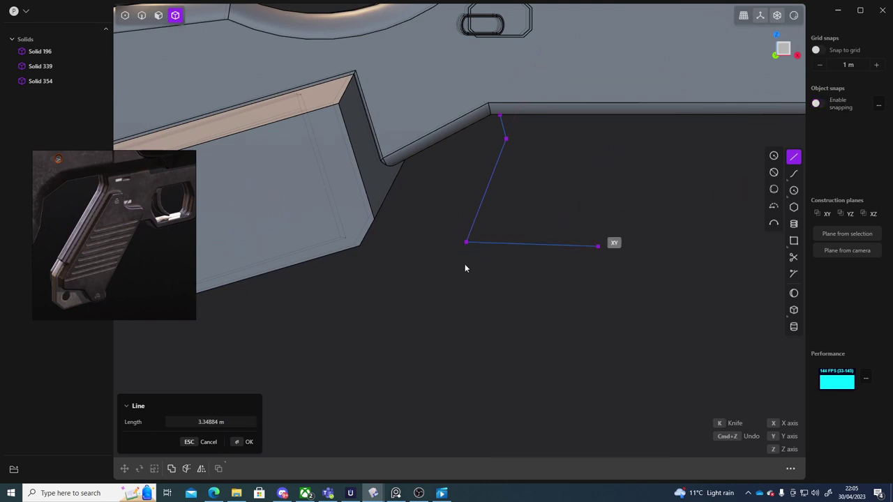
pyautogui.click(818, 104)
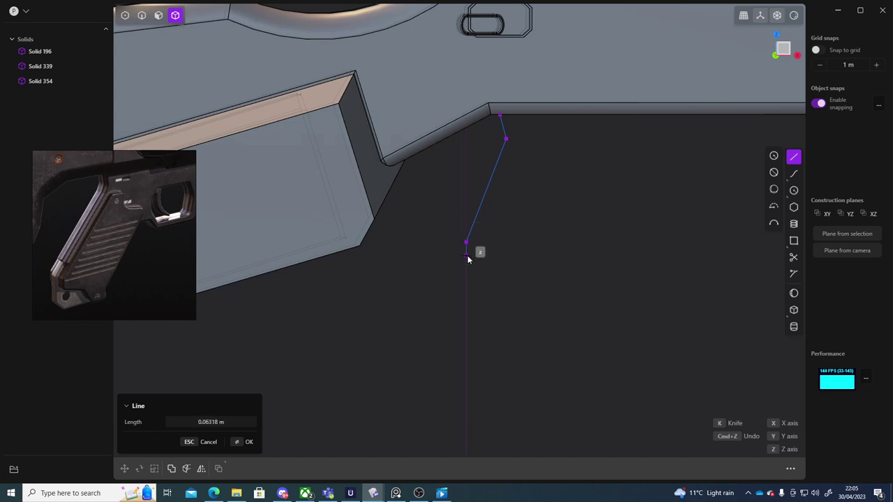
pyautogui.click(467, 257)
pyautogui.click(470, 258)
# With object snapping off, draw the stepped base of the grip, ending in a short upward segment at its front corner.
pyautogui.click(818, 104)
pyautogui.click(504, 276)
pyautogui.scroll(2, 519, 275)
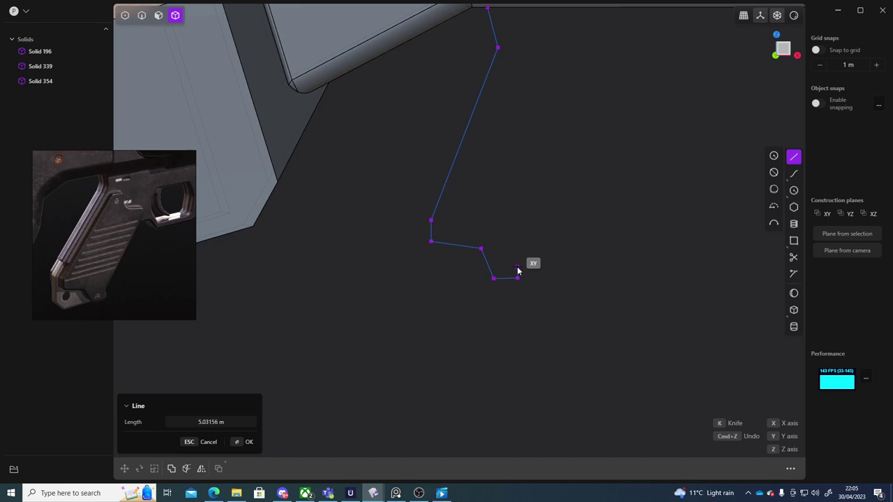
pyautogui.click(517, 267)
# Continue the outline with the grip's long slanted front edge, a short flat step, and the trigger guard's sloped start and horizontal underside.
pyautogui.moveTo(519, 266); pyautogui.dragTo(409, 377, button='middle')
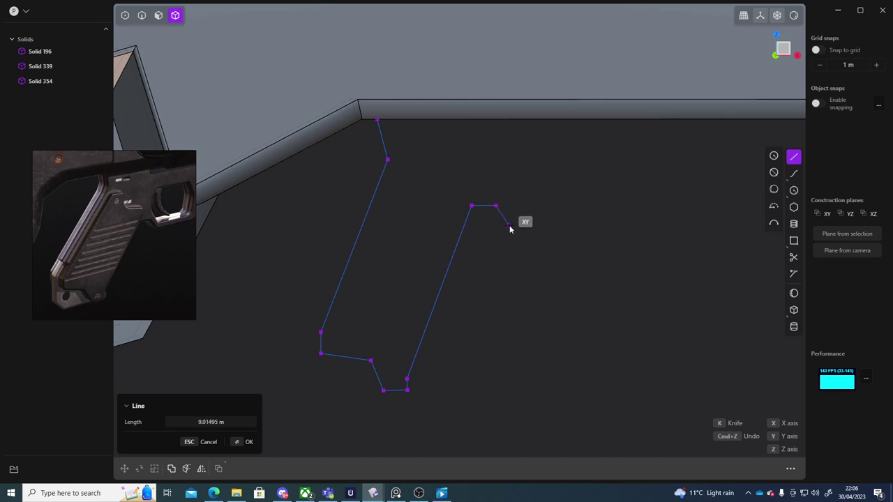
pyautogui.click(518, 226)
pyautogui.keyDown('shift'); pyautogui.moveTo(514, 228); pyautogui.dragTo(423, 241, button='middle'); pyautogui.keyUp('shift')
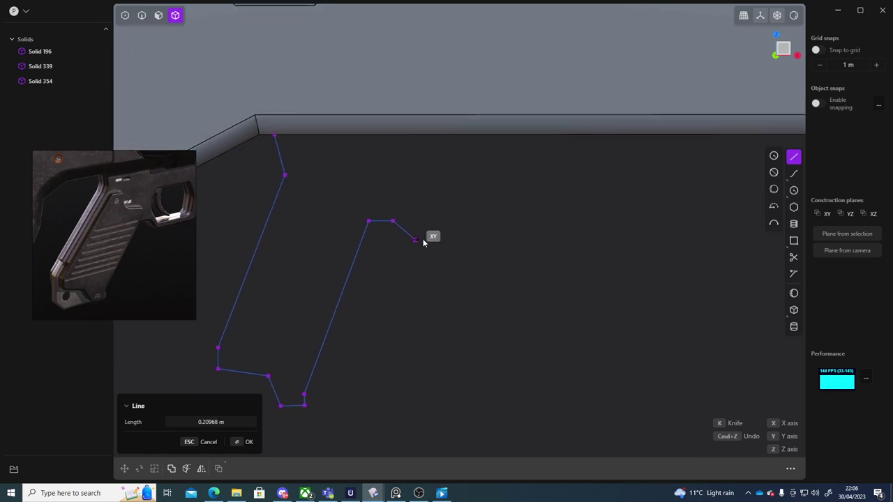
pyautogui.click(516, 240)
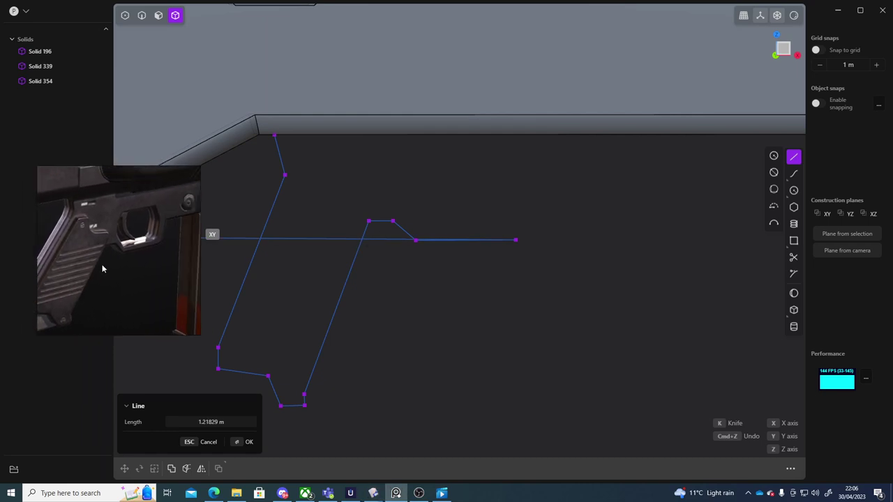
pyautogui.moveTo(548, 203)
pyautogui.keyDown('shift'); pyautogui.mouseDown(button='middle')
pyautogui.moveTo(524, 225)
pyautogui.moveTo(491, 232)
pyautogui.mouseUp(button='middle'); pyautogui.keyUp('shift')
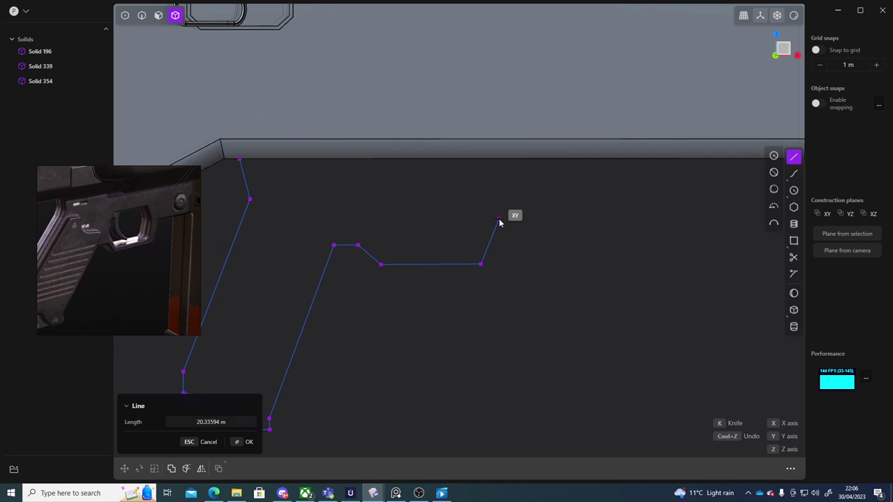
# Finish the outline with a rising slant and a horizontal run, snapping the final segment up to the receiver's lower edge.
pyautogui.click(498, 221)
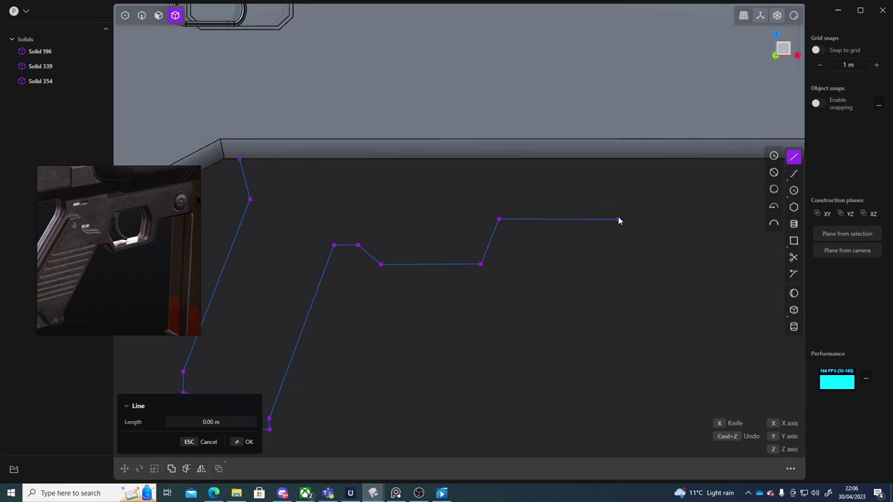
pyautogui.click(618, 219)
pyautogui.click(838, 105)
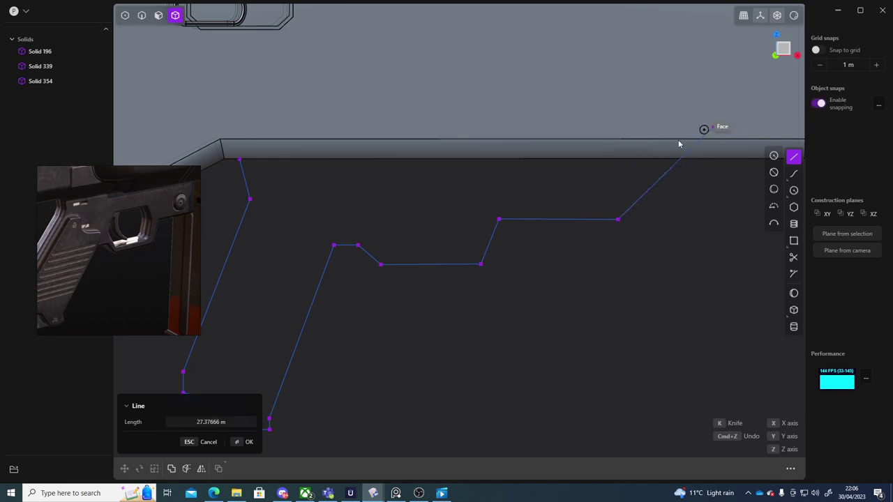
pyautogui.click(618, 159)
pyautogui.press('Return')
pyautogui.scroll(-3, 627, 306)
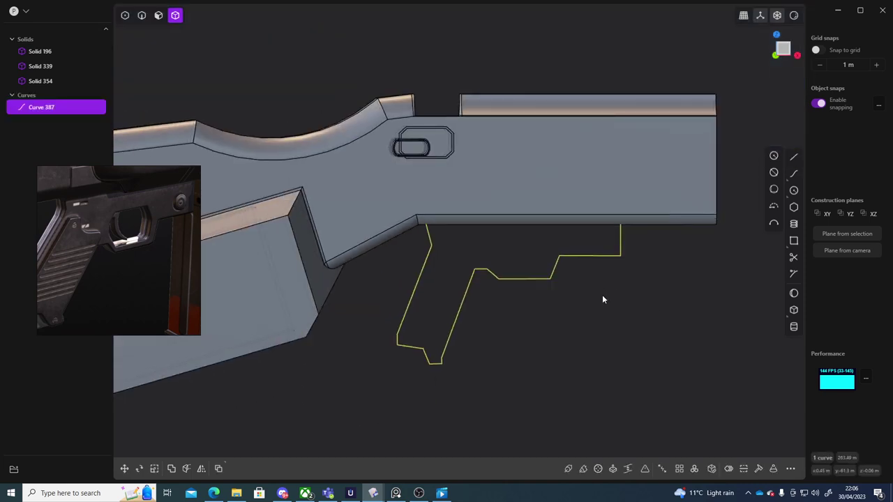
# Try to flatten the grip outline by scaling it to 0 along Y.
pyautogui.moveTo(603, 299); pyautogui.dragTo(331, 286, button='middle')
pyautogui.press('s')
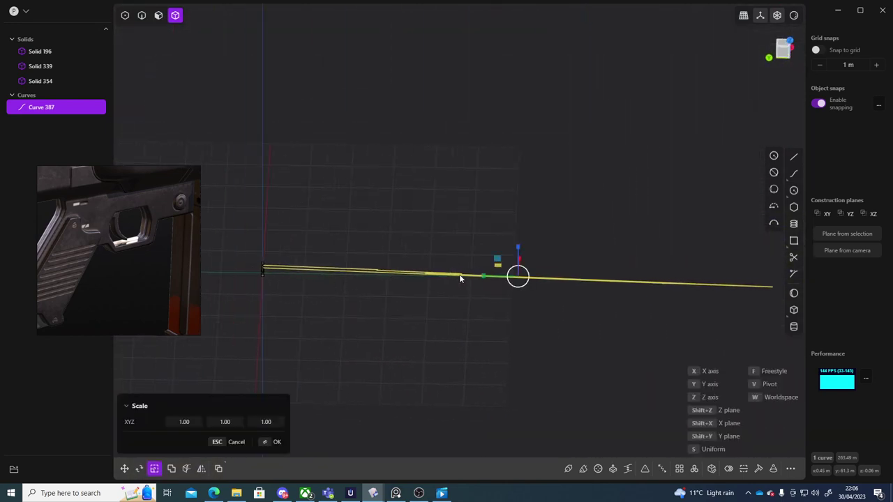
pyautogui.moveTo(484, 277); pyautogui.dragTo(518, 279)
pyautogui.click(221, 421)
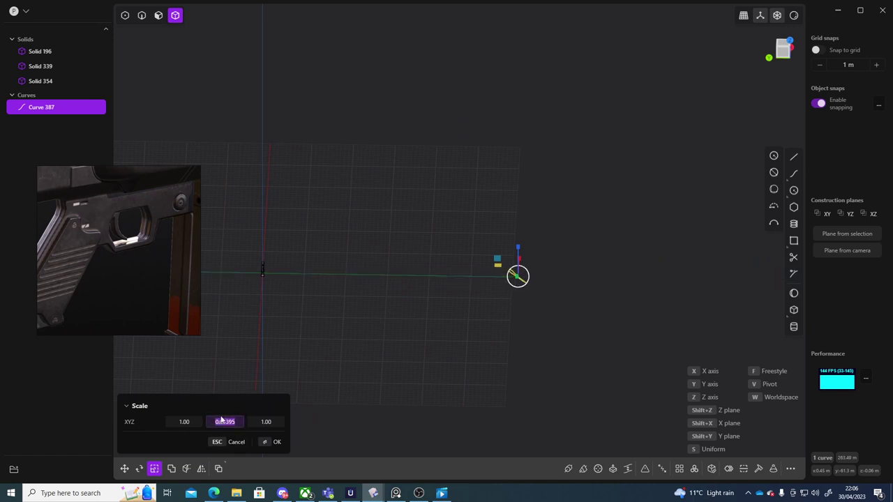
pyautogui.write('0')
pyautogui.press('Return')
pyautogui.moveTo(593, 334); pyautogui.dragTo(509, 294, button='middle')
pyautogui.scroll(5, 508, 294)
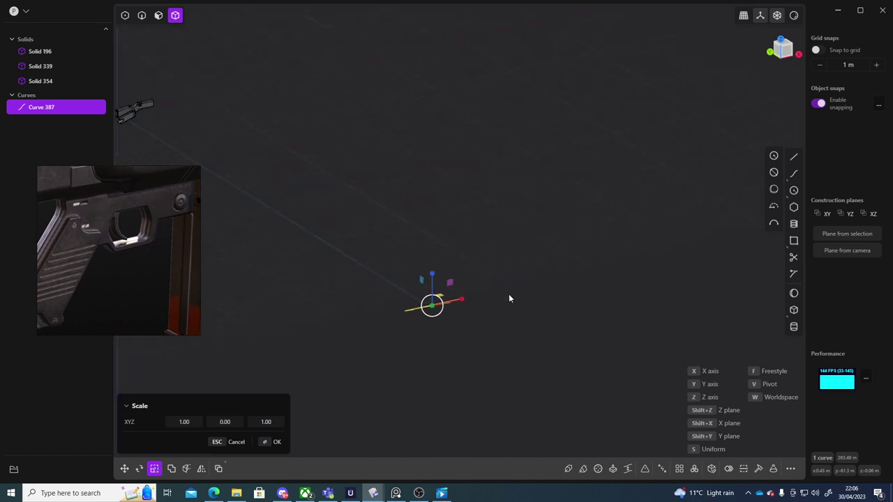
pyautogui.keyDown('shift'); pyautogui.moveTo(416, 343); pyautogui.dragTo(465, 318, button='middle'); pyautogui.keyUp('shift')
pyautogui.scroll(5, 492, 284)
pyautogui.moveTo(515, 301); pyautogui.dragTo(479, 307, button='middle')
pyautogui.press('Escape')
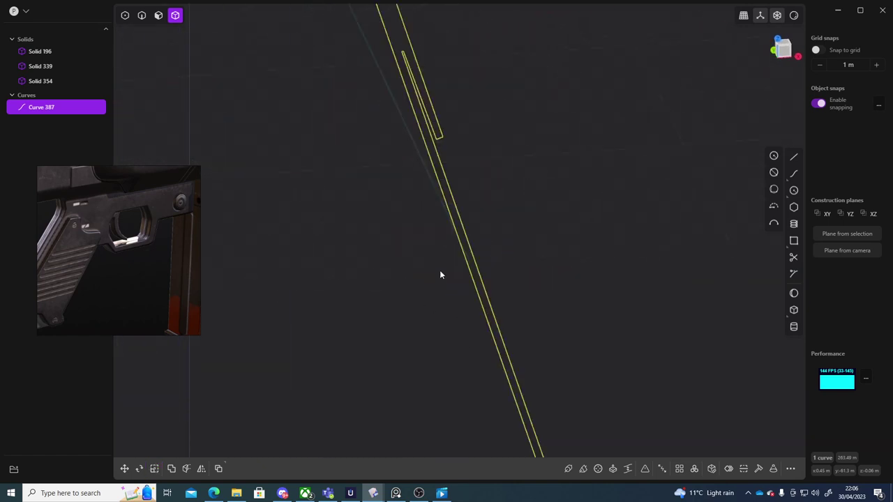
# Return to the front view and undo the misplaced grip outline.
pyautogui.scroll(-5, 465, 349)
pyautogui.keyDown('shift'); pyautogui.moveTo(436, 258); pyautogui.dragTo(537, 300, button='middle'); pyautogui.keyUp('shift')
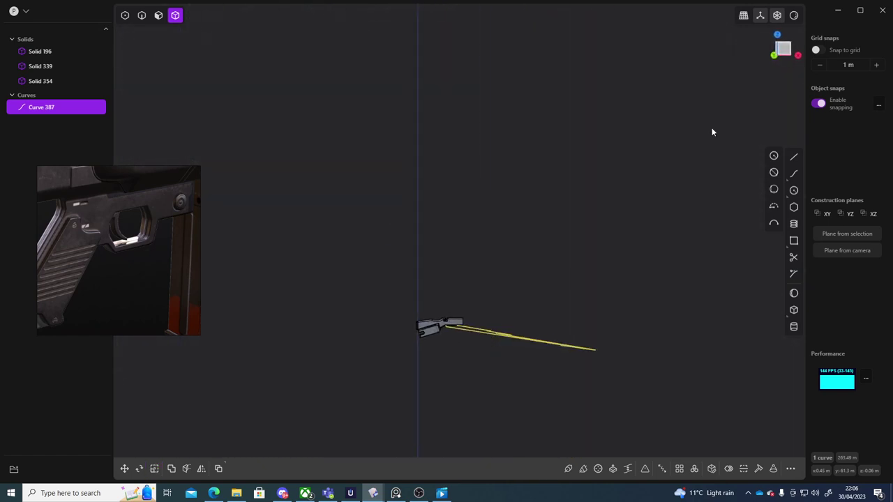
pyautogui.click(783, 49)
pyautogui.scroll(6, 533, 293)
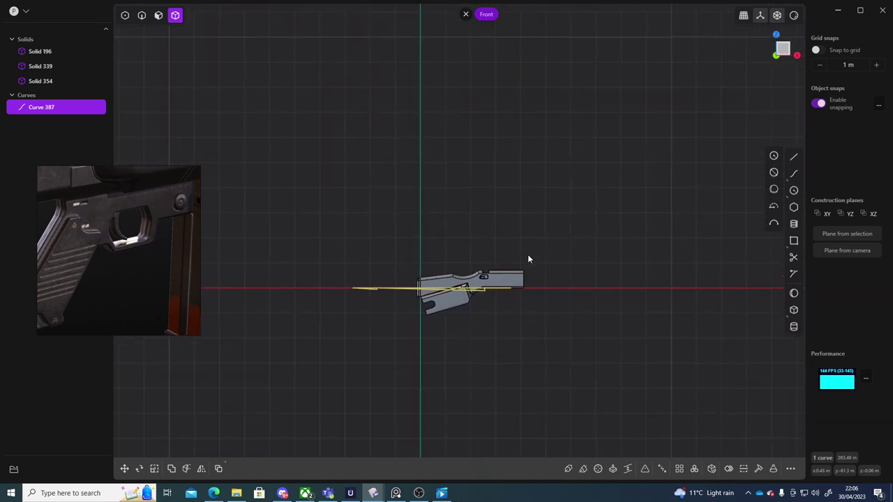
pyautogui.keyDown('shift'); pyautogui.moveTo(529, 209); pyautogui.dragTo(592, 177, button='middle'); pyautogui.keyUp('shift')
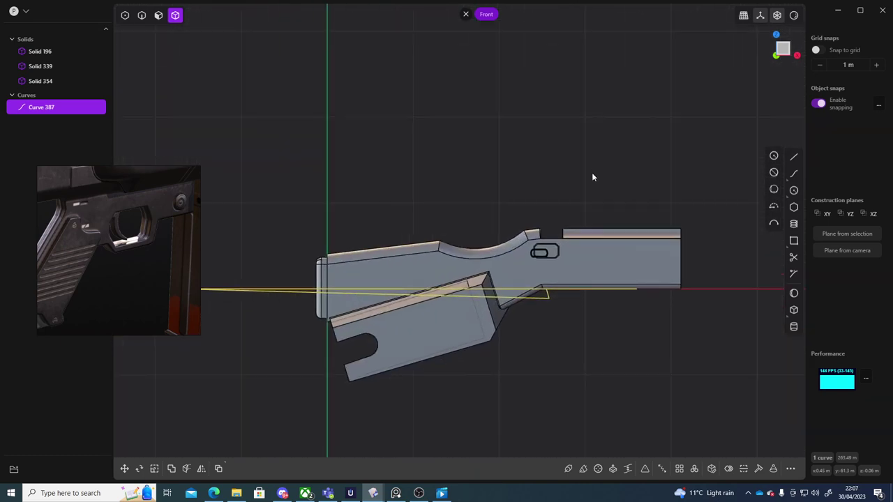
pyautogui.click(627, 205)
pyautogui.keyDown('shift'); pyautogui.moveTo(630, 212); pyautogui.dragTo(589, 175, button='middle'); pyautogui.keyUp('shift')
pyautogui.hotkey('ctrl', 'z')
pyautogui.hotkey('ctrl', 'z')
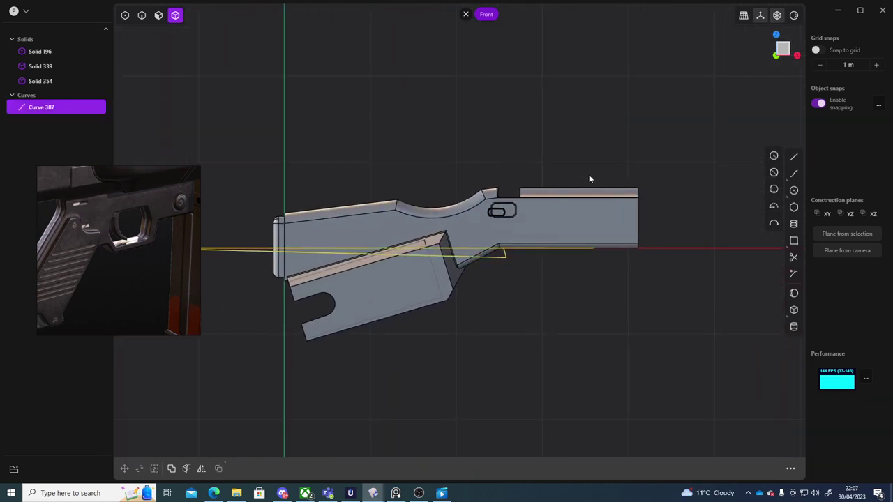
pyautogui.hotkey('ctrl', 'z')
# Frame the receiver's lower edge near the bend in the front view and set a temporary construction plane from the camera.
pyautogui.moveTo(563, 293); pyautogui.dragTo(607, 318, button='middle')
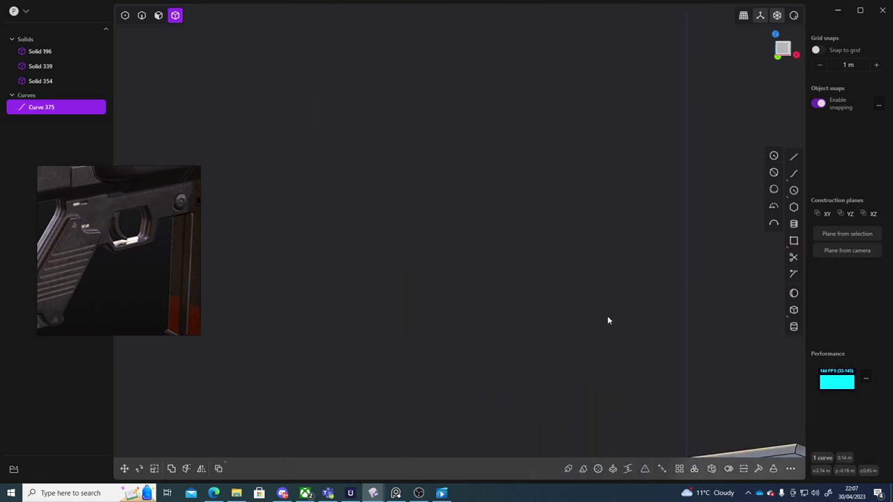
pyautogui.scroll(-4, 621, 300)
pyautogui.moveTo(645, 271); pyautogui.dragTo(512, 158, button='middle')
pyautogui.press('f')
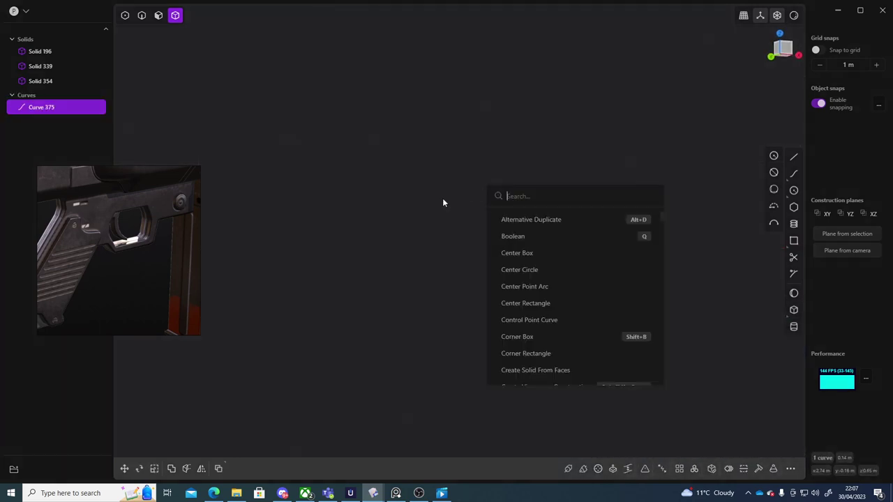
pyautogui.click(442, 199)
pyautogui.click(784, 48)
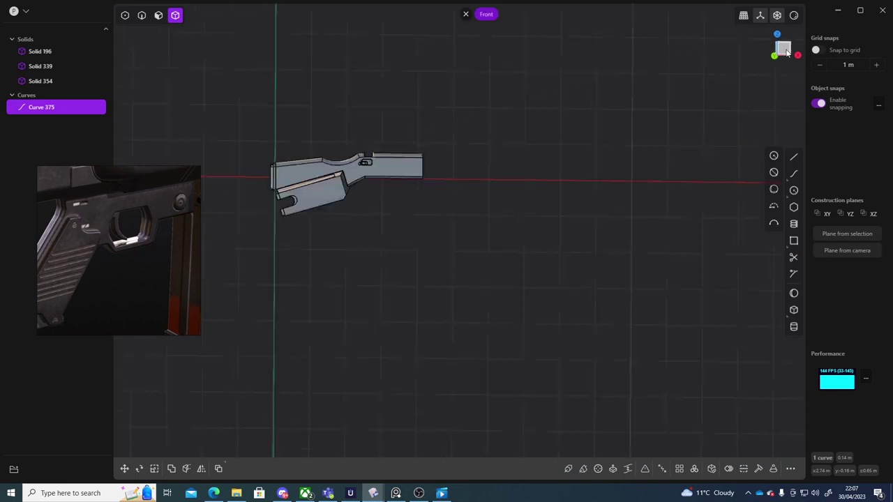
pyautogui.scroll(7, 569, 131)
pyautogui.keyDown('shift'); pyautogui.moveTo(562, 126); pyautogui.dragTo(579, 222, button='middle'); pyautogui.keyUp('shift')
pyautogui.scroll(6, 475, 234)
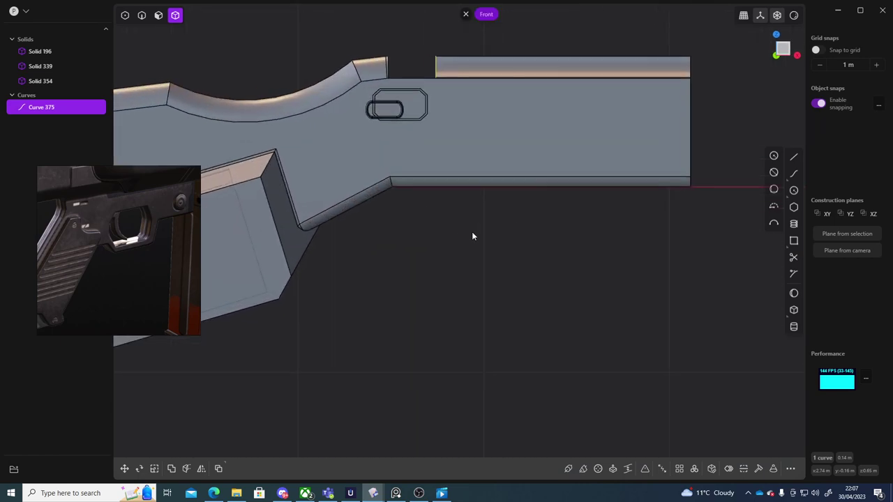
pyautogui.keyDown('shift'); pyautogui.moveTo(481, 228); pyautogui.dragTo(480, 313, button='middle'); pyautogui.keyUp('shift')
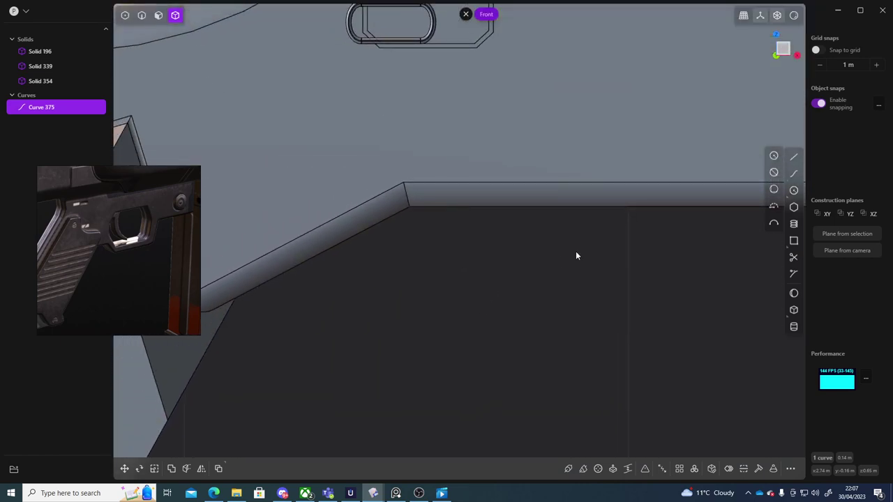
pyautogui.click(865, 251)
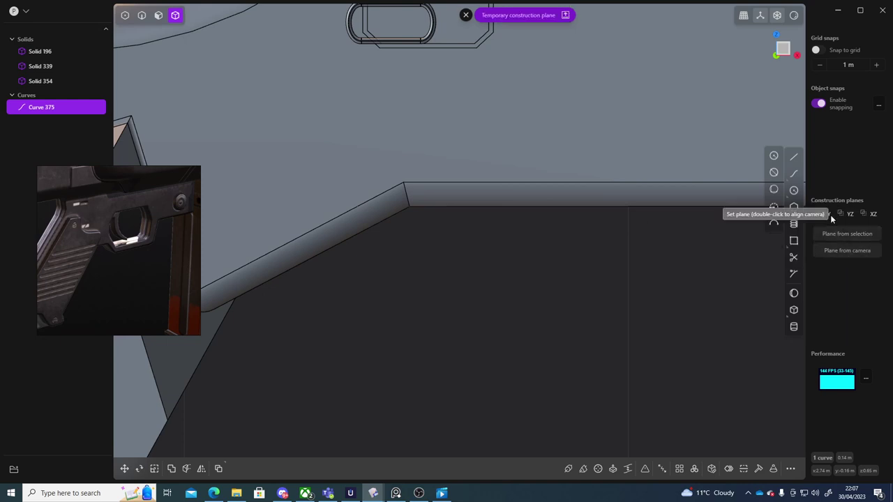
# Draw the grip's rear outline from the receiver's lower edge: a short slant, the long rear edge, and a vertical segment about 0.04 m long.
pyautogui.scroll(4, 386, 278)
pyautogui.moveTo(469, 297)
pyautogui.mouseDown(button='middle')
pyautogui.moveTo(386, 278)
pyautogui.moveTo(476, 300)
pyautogui.mouseUp(button='middle')
pyautogui.scroll(-3, 476, 300)
pyautogui.moveTo(73, 249); pyautogui.dragTo(109, 246, button='right')
pyautogui.scroll(-4, 110, 247)
pyautogui.moveTo(110, 249); pyautogui.dragTo(133, 253, button='middle')
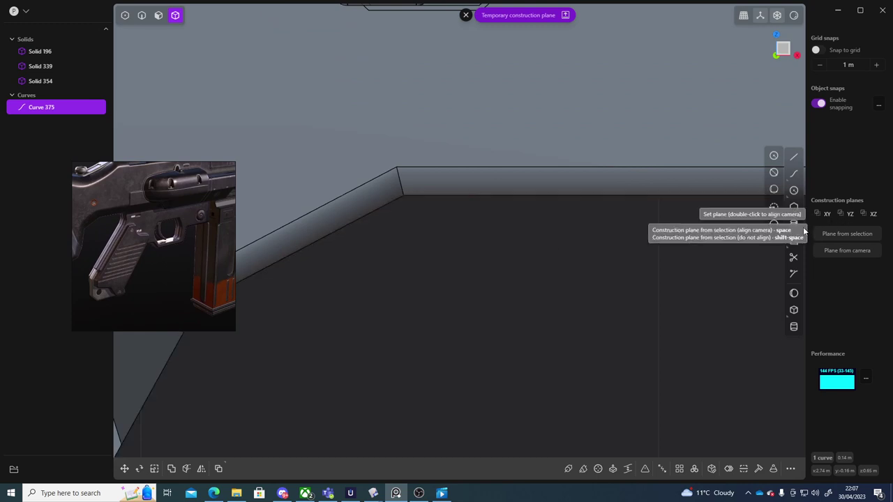
pyautogui.click(793, 156)
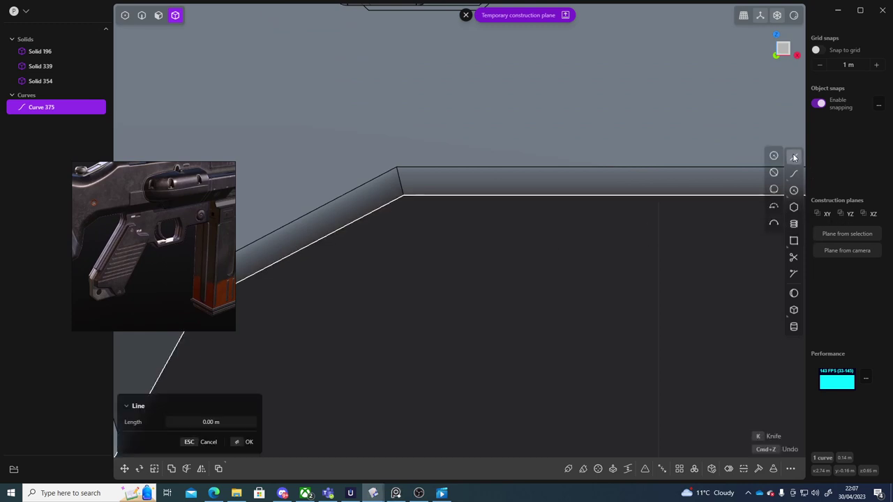
pyautogui.click(428, 194)
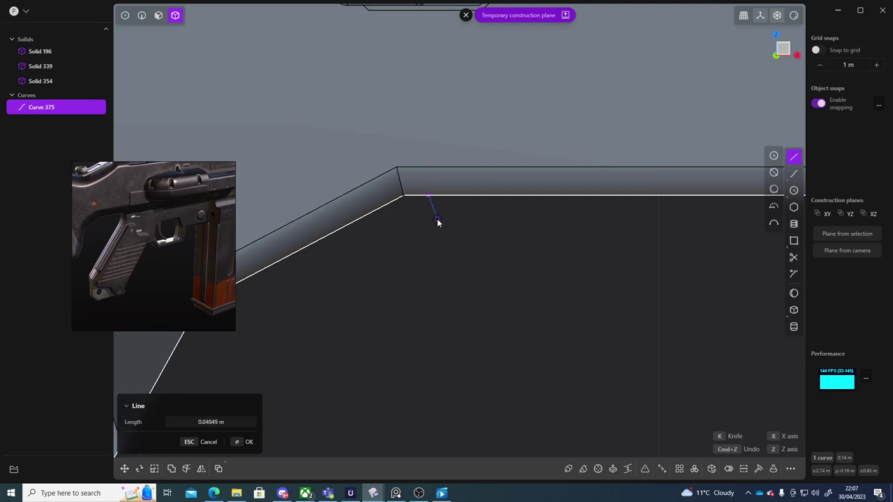
pyautogui.click(437, 218)
pyautogui.click(351, 364)
pyautogui.keyDown('shift'); pyautogui.moveTo(355, 383); pyautogui.dragTo(376, 285, button='middle'); pyautogui.keyUp('shift')
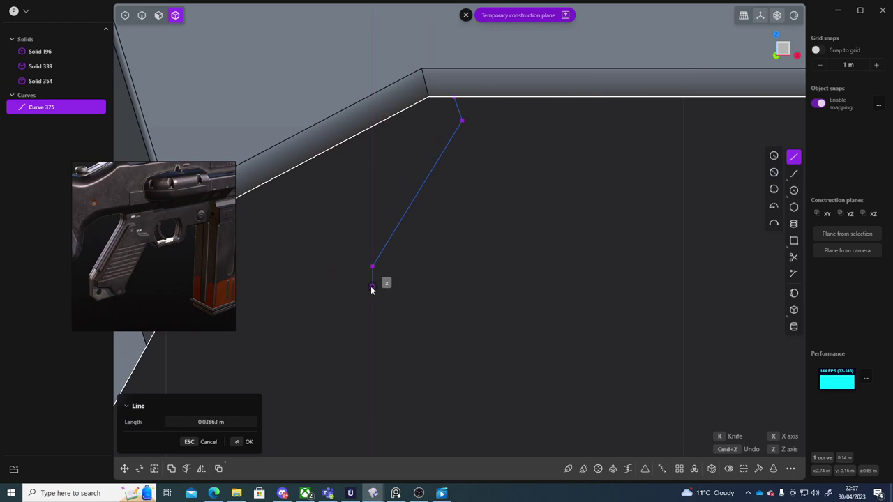
pyautogui.click(372, 286)
# Draw the stepped base of the grip, ending in a short segment about 0.04 m long angled up from its front corner.
pyautogui.click(427, 298)
pyautogui.click(446, 325)
pyautogui.click(475, 324)
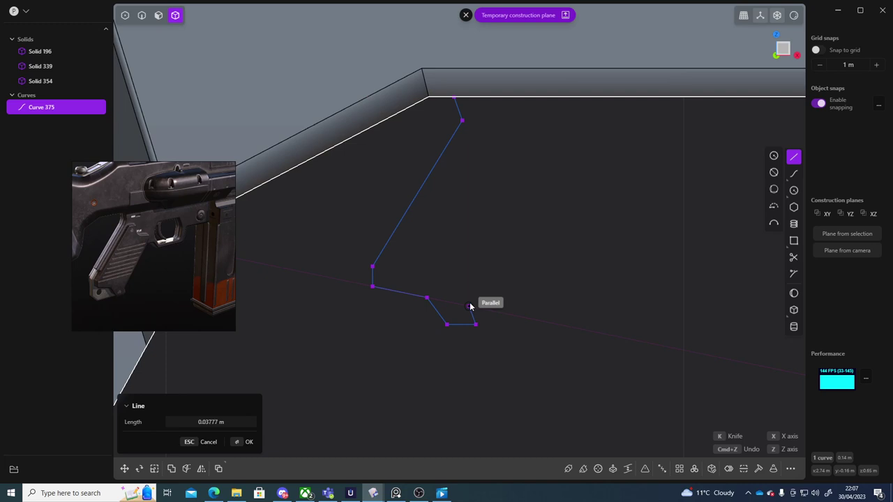
pyautogui.click(469, 307)
# Add the grip's front edge about 0.27 m long, a short flat step, a downward slant, and the trigger guard's underside about 0.19 m long.
pyautogui.keyDown('shift'); pyautogui.moveTo(556, 160); pyautogui.dragTo(440, 193, button='middle'); pyautogui.keyUp('shift')
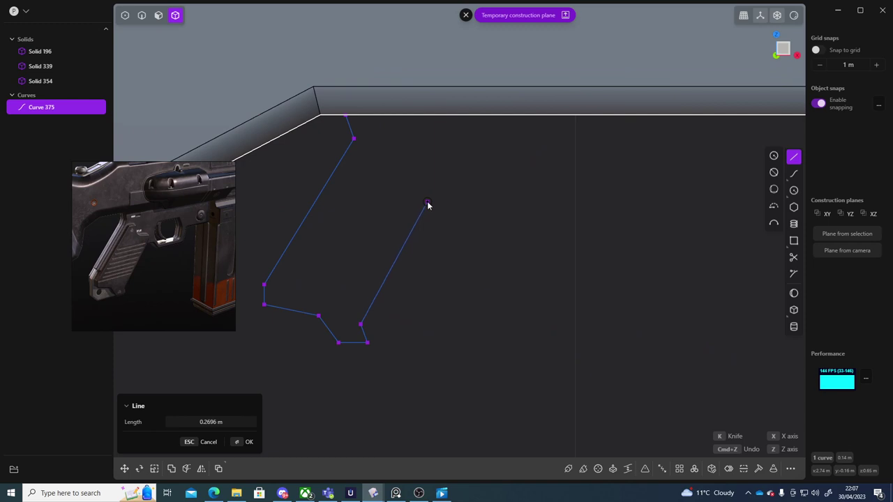
pyautogui.click(427, 203)
pyautogui.click(454, 203)
pyautogui.click(468, 225)
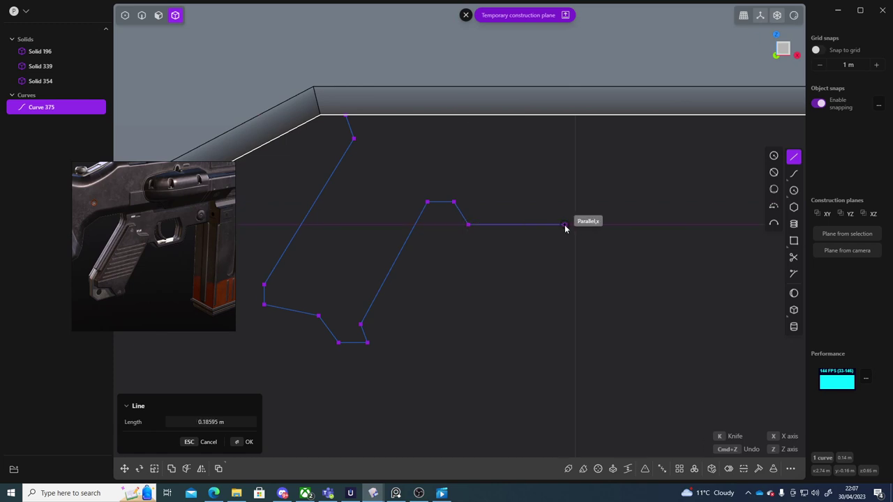
pyautogui.click(565, 225)
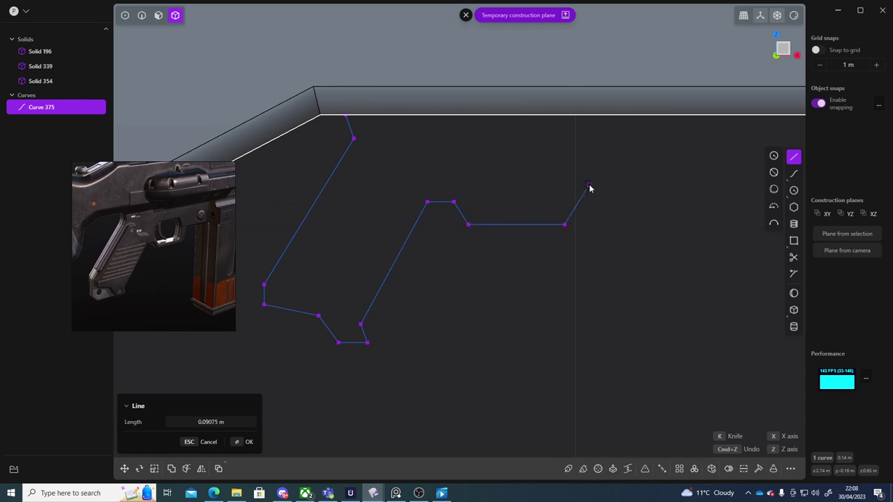
# Finish the outline with a 0.09 m upward slant, a 0.26 m horizontal run, and a vertical segment up to the receiver's lower edge.
pyautogui.click(590, 186)
pyautogui.moveTo(590, 185); pyautogui.dragTo(470, 209, button='middle')
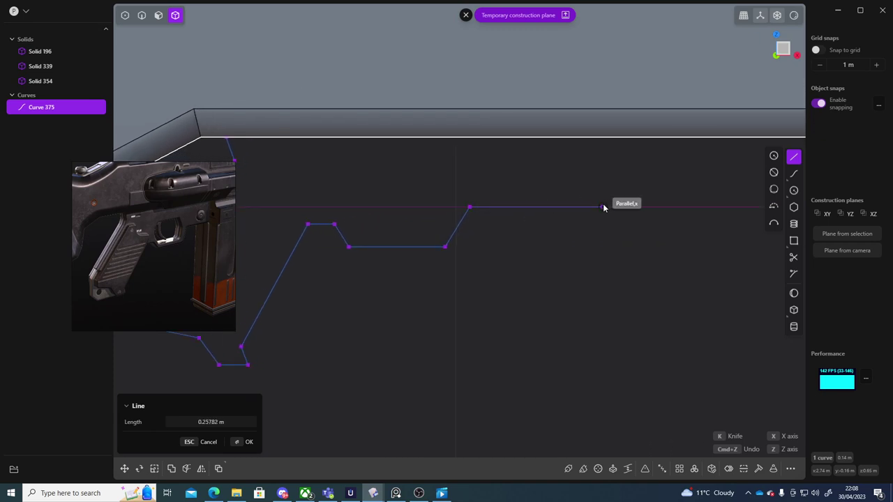
pyautogui.click(604, 207)
pyautogui.click(604, 137)
pyautogui.press('Return')
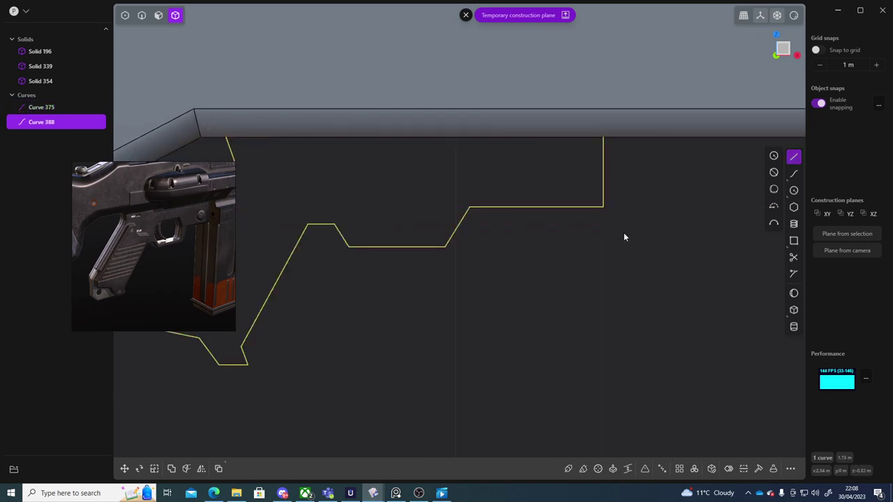
# Examine the finished grip outline's size and position against the receiver from the front and at a slight angle.
pyautogui.scroll(-5, 576, 280)
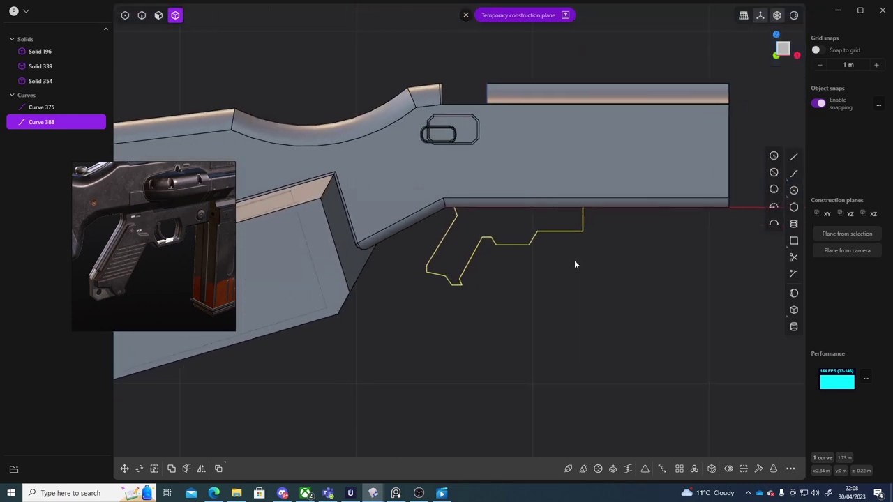
pyautogui.scroll(1, 570, 263)
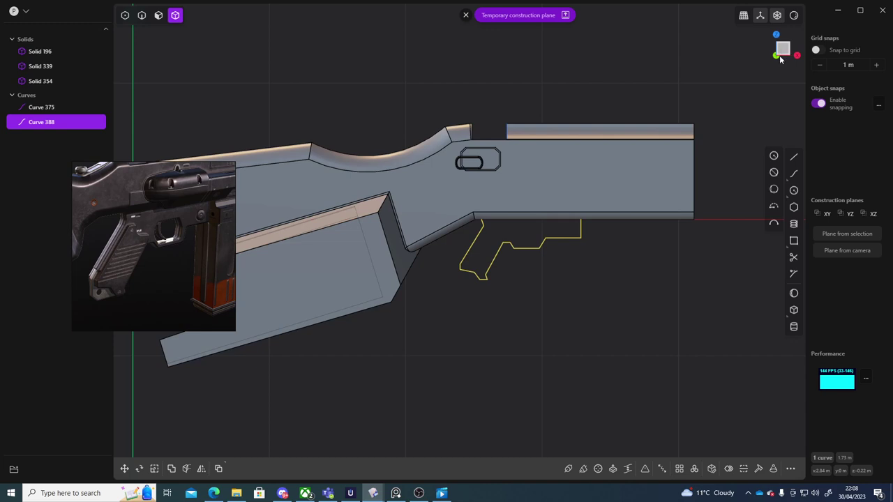
pyautogui.moveTo(576, 333); pyautogui.dragTo(582, 333, button='middle')
pyautogui.press('KP_1')
pyautogui.keyDown('shift'); pyautogui.moveTo(512, 312); pyautogui.dragTo(802, 297, button='middle'); pyautogui.keyUp('shift')
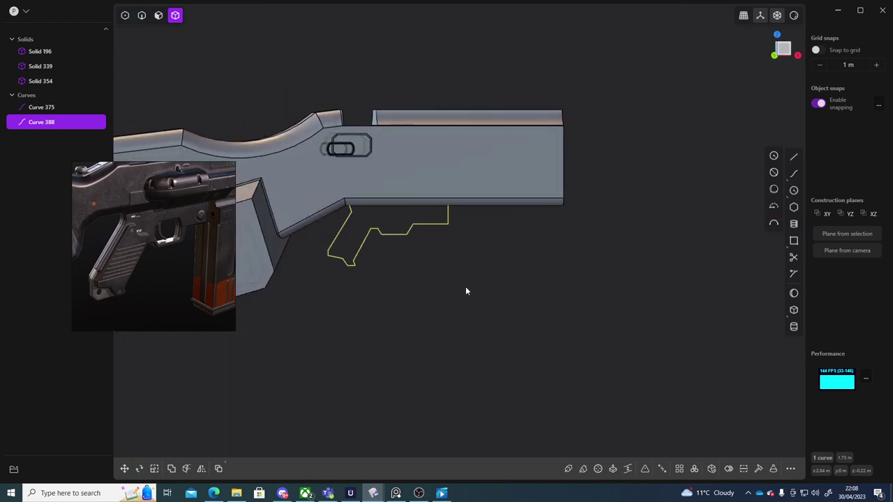
pyautogui.moveTo(465, 286); pyautogui.dragTo(478, 285, button='middle')
pyautogui.press('f')
pyautogui.press('Escape')
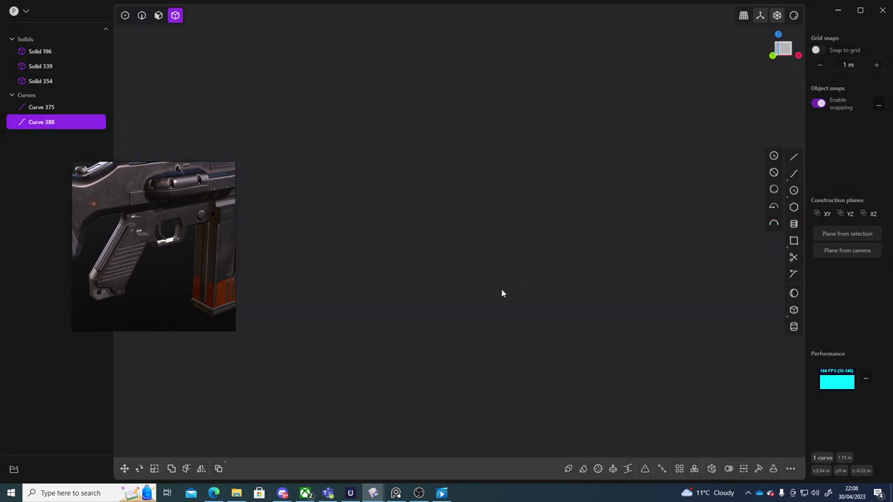
# Select the rifle body and search the command list for an align operation, then dismiss the search.
pyautogui.click(785, 49)
pyautogui.keyDown('shift'); pyautogui.moveTo(702, 214); pyautogui.dragTo(249, 189, button='middle'); pyautogui.keyUp('shift')
pyautogui.moveTo(564, 211)
pyautogui.keyDown('shift'); pyautogui.mouseDown(button='middle')
pyautogui.moveTo(278, 211)
pyautogui.moveTo(209, 227)
pyautogui.mouseUp(button='middle'); pyautogui.keyUp('shift')
pyautogui.click(534, 223)
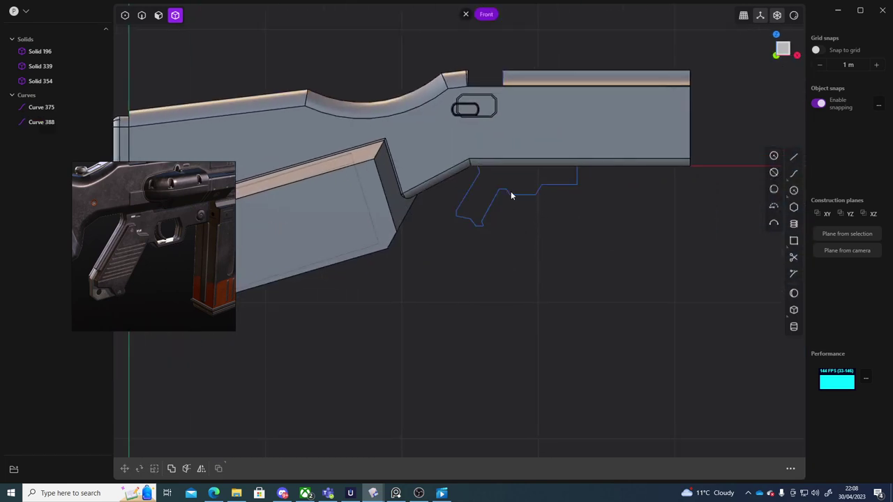
pyautogui.click(528, 147)
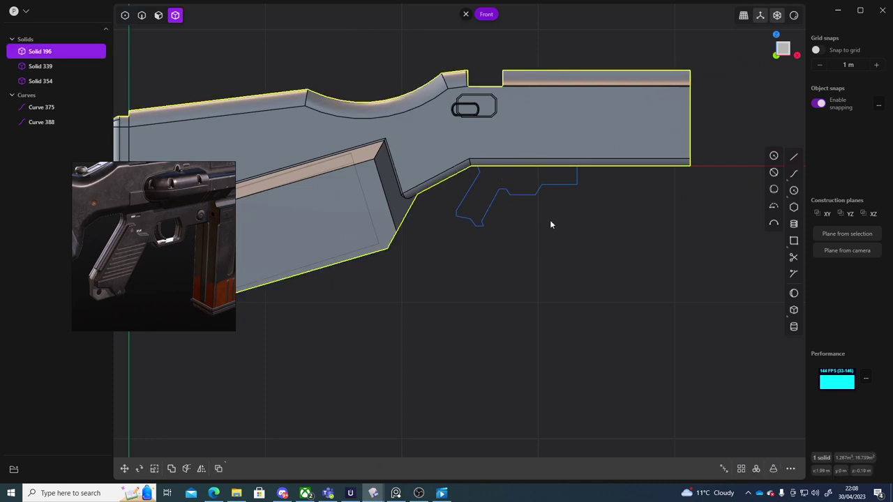
pyautogui.keyDown('shift'); pyautogui.moveTo(467, 200); pyautogui.dragTo(785, 354, button='middle'); pyautogui.keyUp('shift')
pyautogui.press('f')
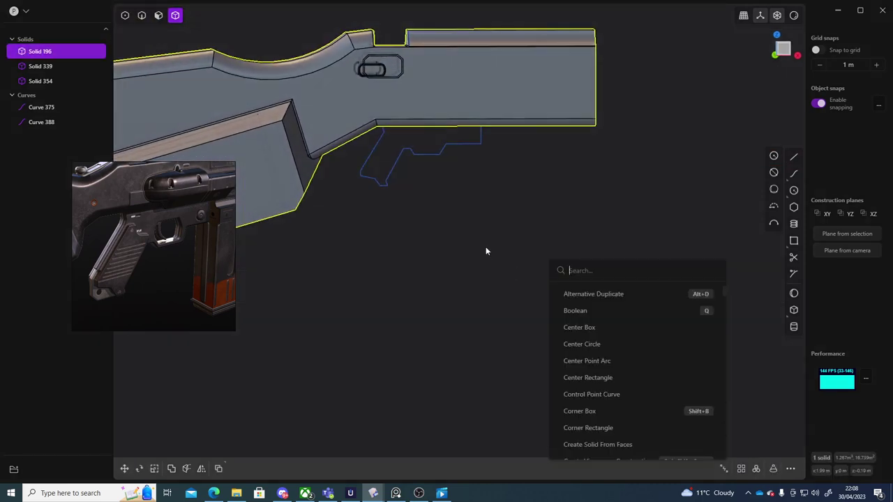
pyautogui.write('frace')
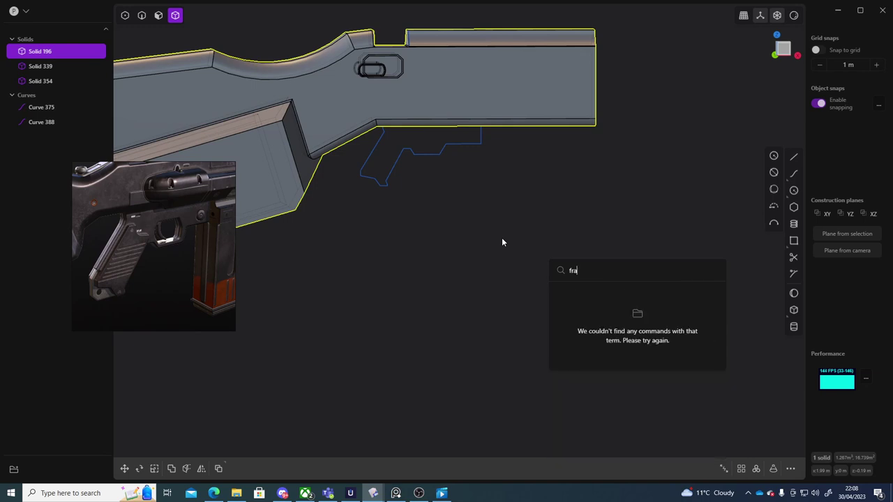
pyautogui.press('BackSpace')
pyautogui.press('BackSpace')
pyautogui.press('BackSpace')
pyautogui.press('BackSpace')
pyautogui.press('BackSpace')
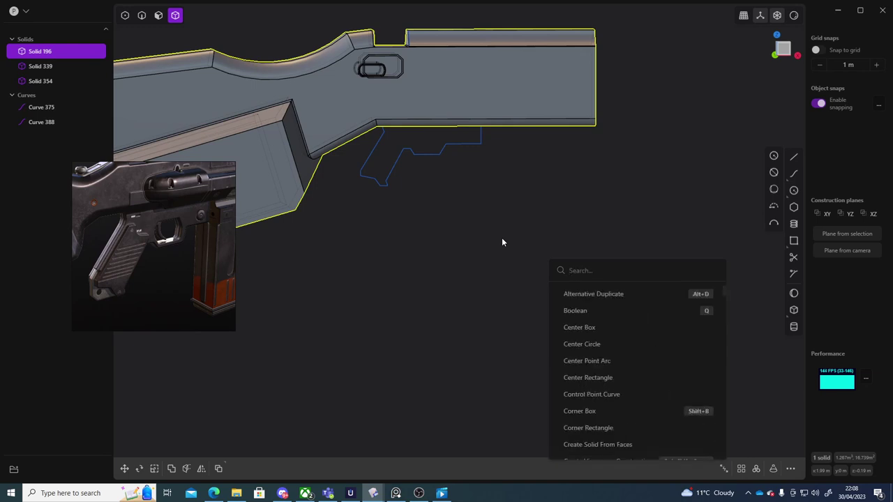
pyautogui.write('alig')
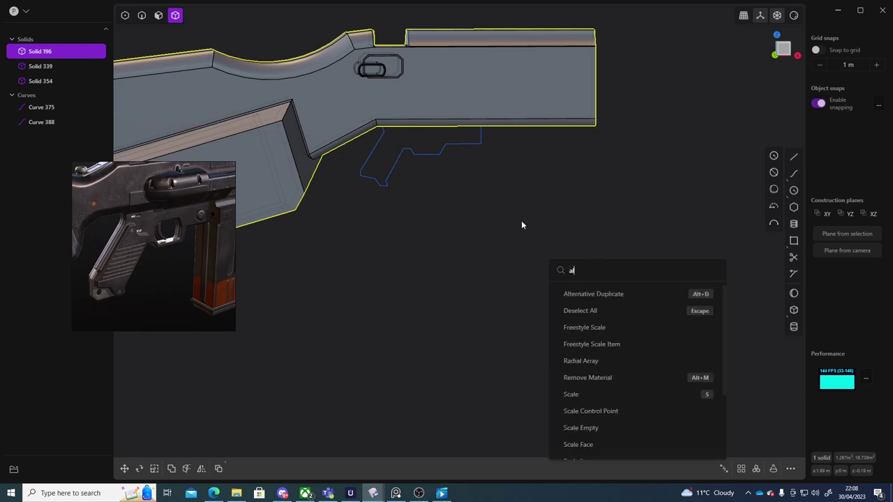
pyautogui.press('BackSpace')
pyautogui.press('BackSpace')
pyautogui.press('BackSpace')
pyautogui.press('BackSpace')
pyautogui.press('Escape')
# Try to set a construction plane from the selected rifle body.
pyautogui.keyDown('shift'); pyautogui.moveTo(554, 210); pyautogui.dragTo(773, 391, button='middle'); pyautogui.keyUp('shift')
pyautogui.keyDown('shift'); pyautogui.moveTo(287, 168); pyautogui.dragTo(530, 416, button='middle'); pyautogui.keyUp('shift')
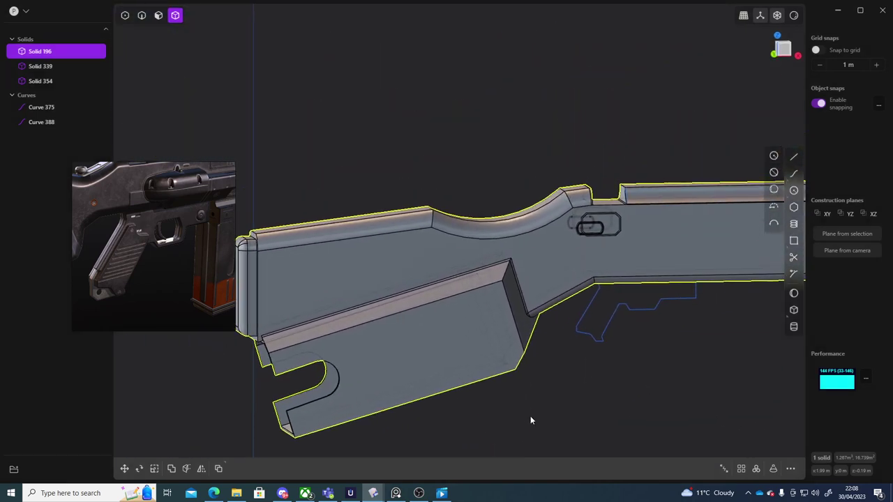
pyautogui.click(846, 234)
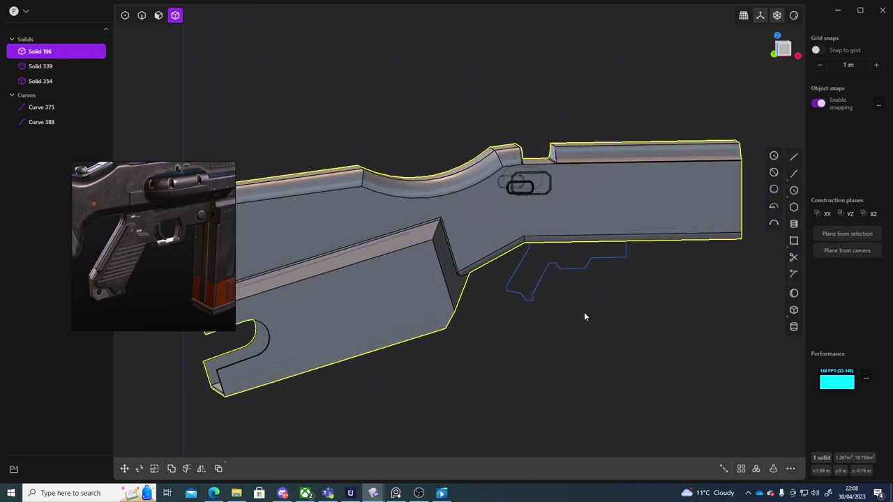
pyautogui.click(851, 234)
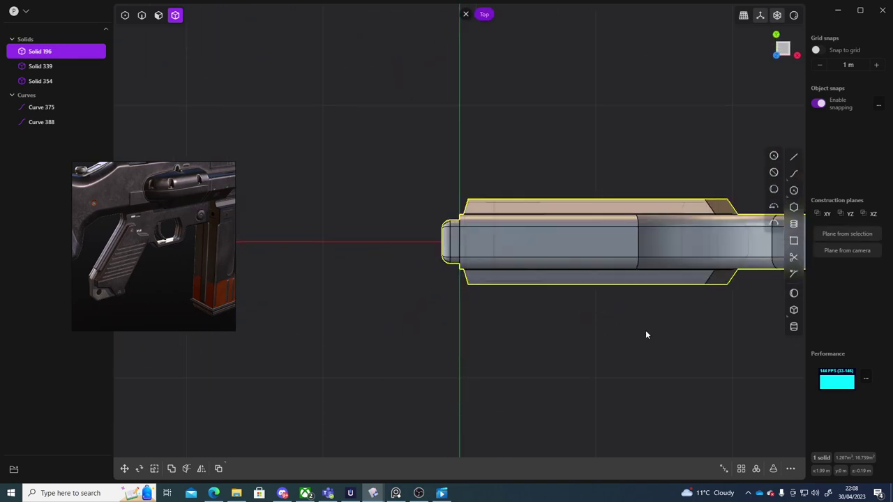
pyautogui.moveTo(645, 330); pyautogui.dragTo(697, 279, button='middle')
pyautogui.keyDown('shift'); pyautogui.moveTo(705, 288); pyautogui.dragTo(579, 225, button='middle'); pyautogui.keyUp('shift')
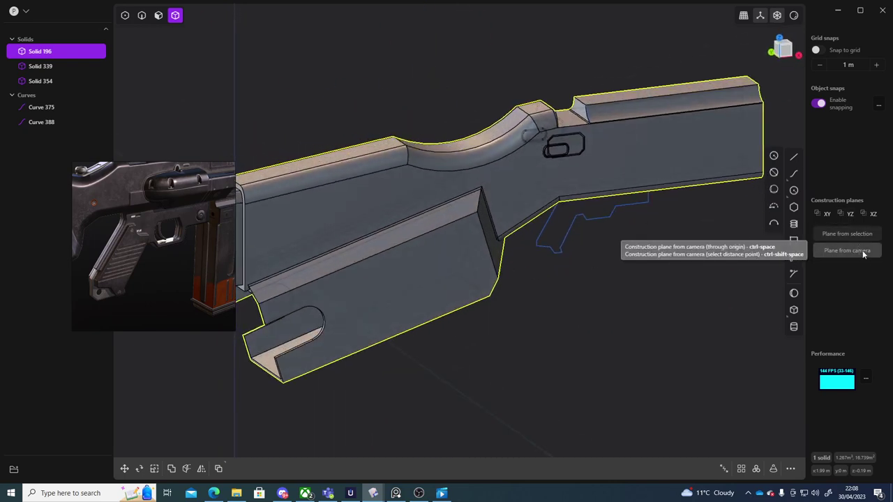
# Close the grip outline from the front with a straight line about 0.73 m long along the receiver's lower edge, joining its open ends.
pyautogui.keyDown('shift'); pyautogui.moveTo(626, 296); pyautogui.dragTo(443, 255, button='middle'); pyautogui.keyUp('shift')
pyautogui.scroll(5, 481, 261)
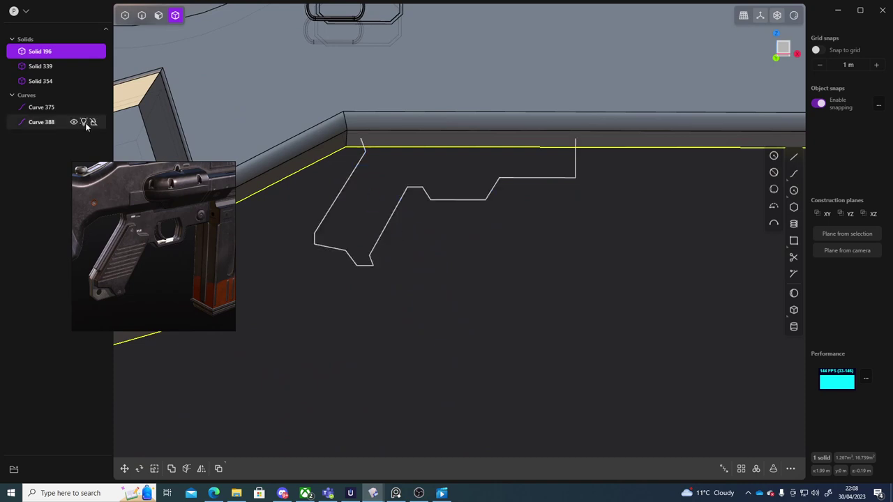
pyautogui.click(41, 108)
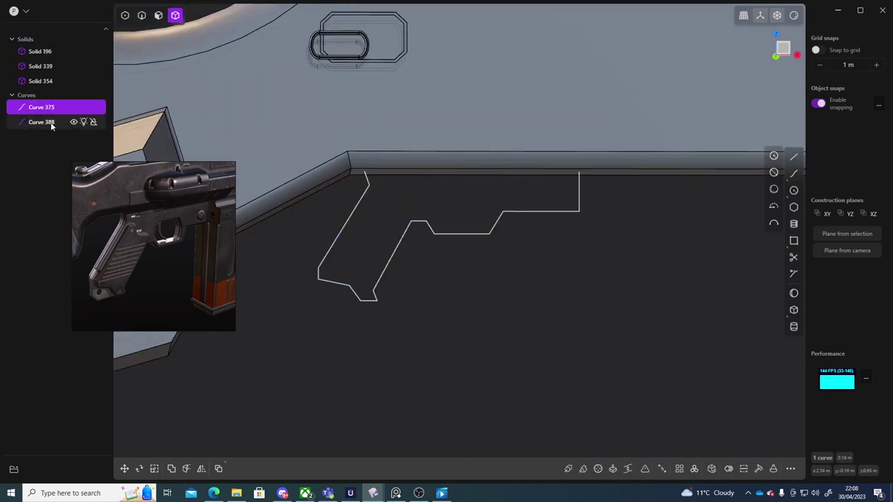
pyautogui.click(42, 122)
pyautogui.press('f')
pyautogui.keyDown('shift'); pyautogui.moveTo(527, 306); pyautogui.dragTo(504, 269, button='middle'); pyautogui.keyUp('shift')
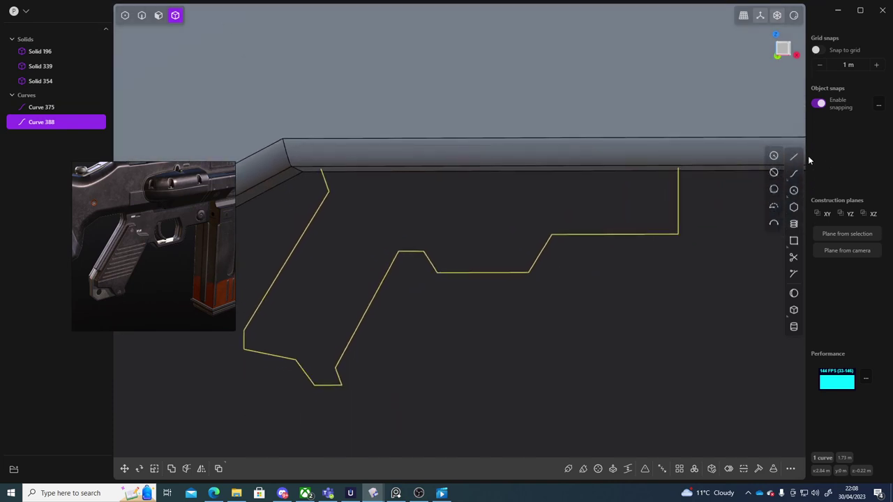
pyautogui.click(783, 48)
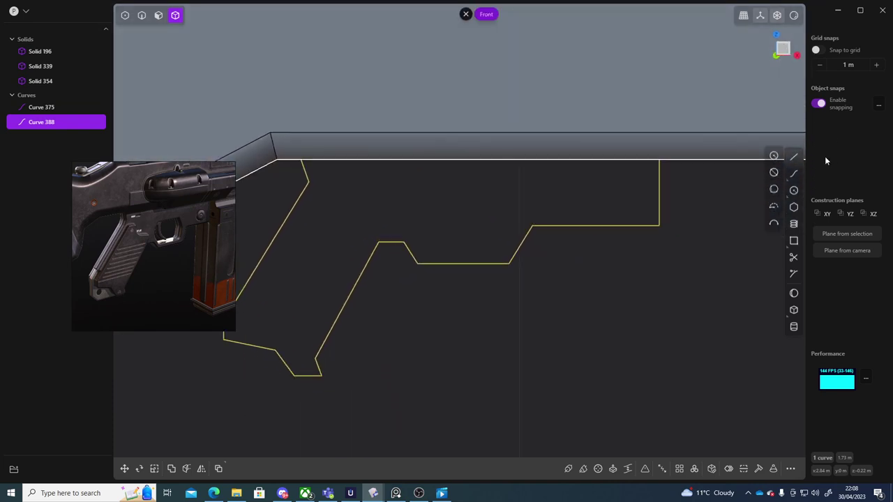
pyautogui.click(795, 157)
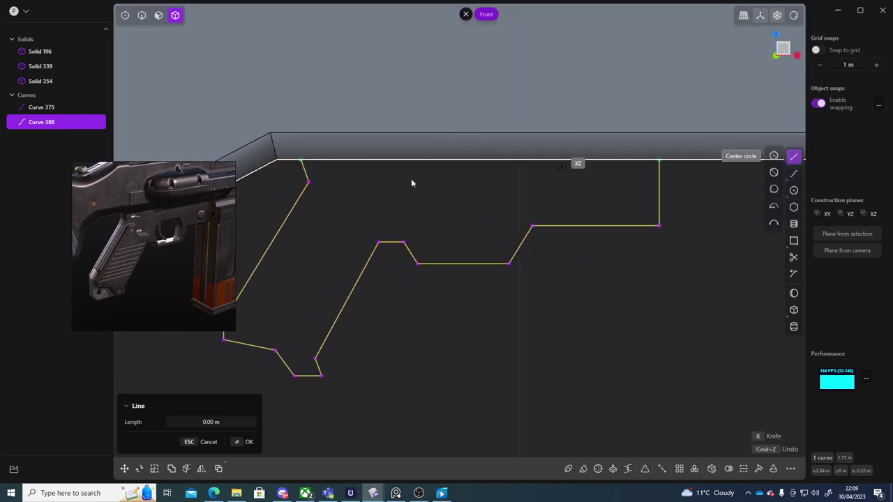
pyautogui.click(304, 161)
pyautogui.click(659, 161)
pyautogui.press('Return')
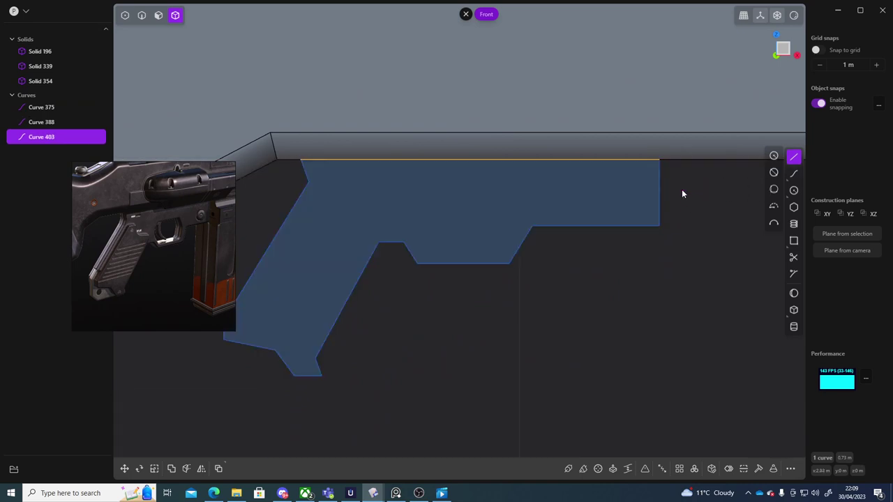
pyautogui.scroll(4, 633, 287)
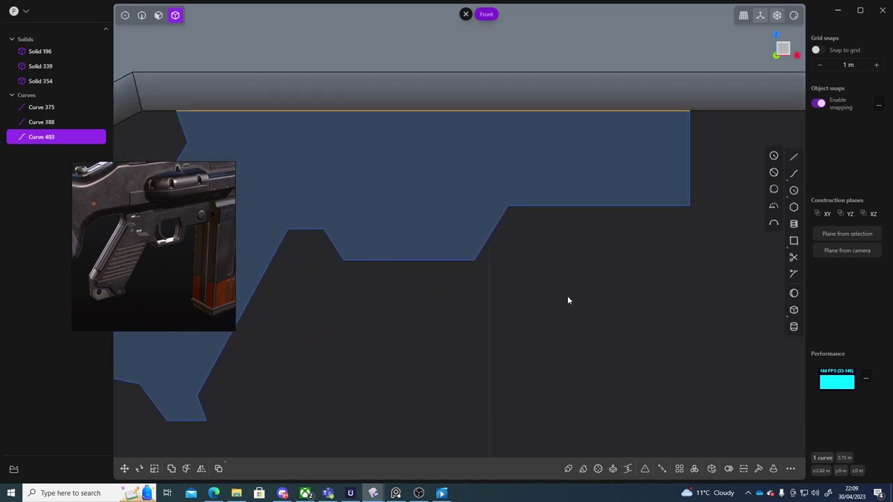
pyautogui.click(626, 336)
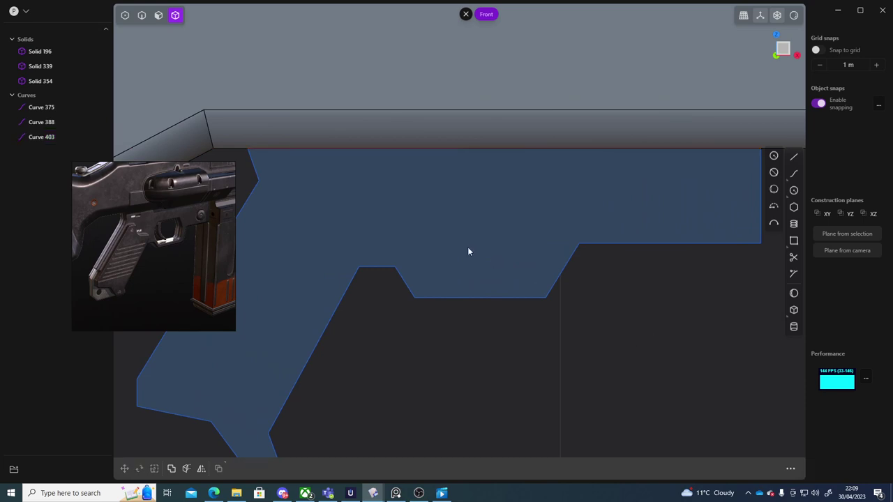
# Extrude the closed grip and trigger guard profile about 0.03 m into a solid.
pyautogui.scroll(-5, 482, 315)
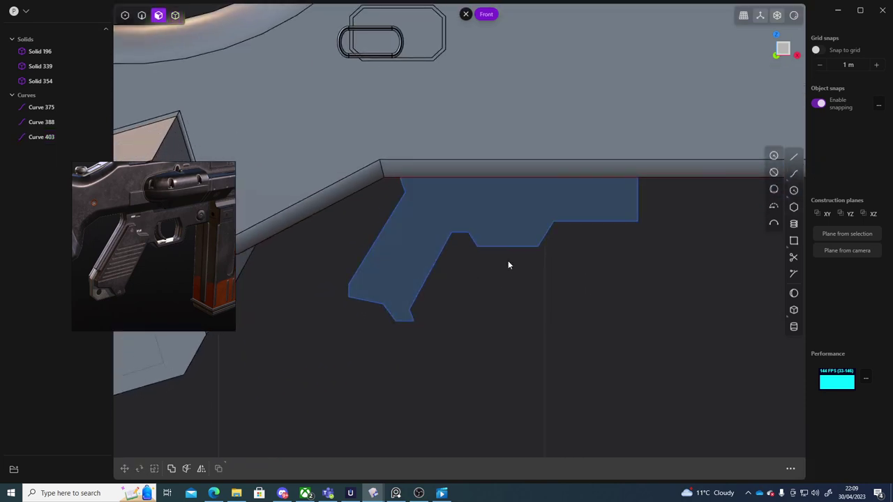
pyautogui.moveTo(507, 261); pyautogui.dragTo(555, 267, button='middle')
pyautogui.click(460, 218)
pyautogui.press('e')
pyautogui.moveTo(460, 218); pyautogui.dragTo(478, 258, button='middle')
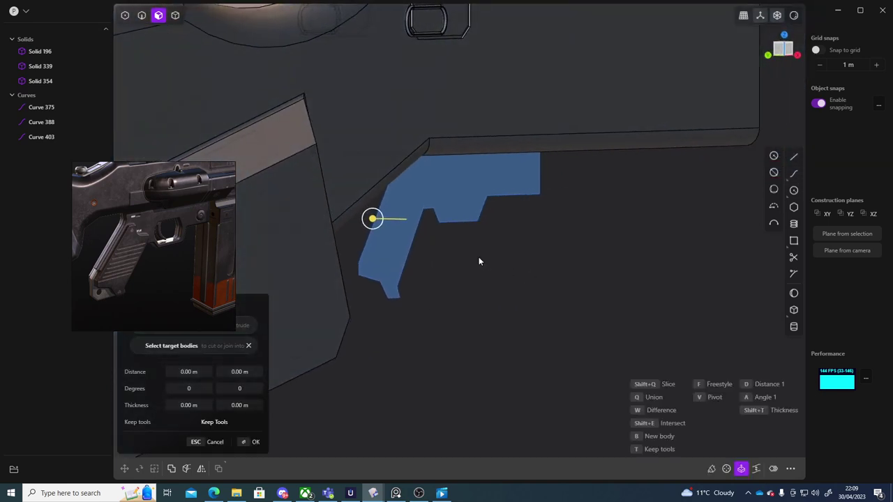
pyautogui.moveTo(372, 218); pyautogui.dragTo(381, 222)
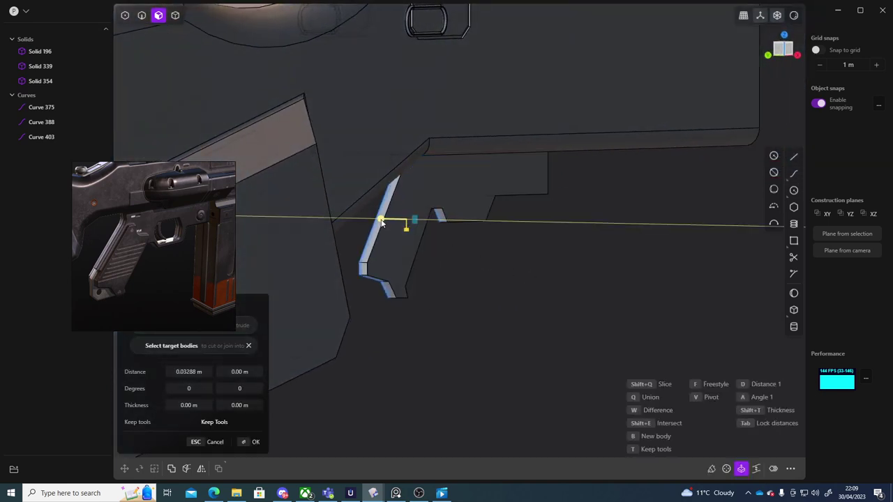
pyautogui.press('Return')
pyautogui.moveTo(517, 260); pyautogui.dragTo(460, 291, button='middle')
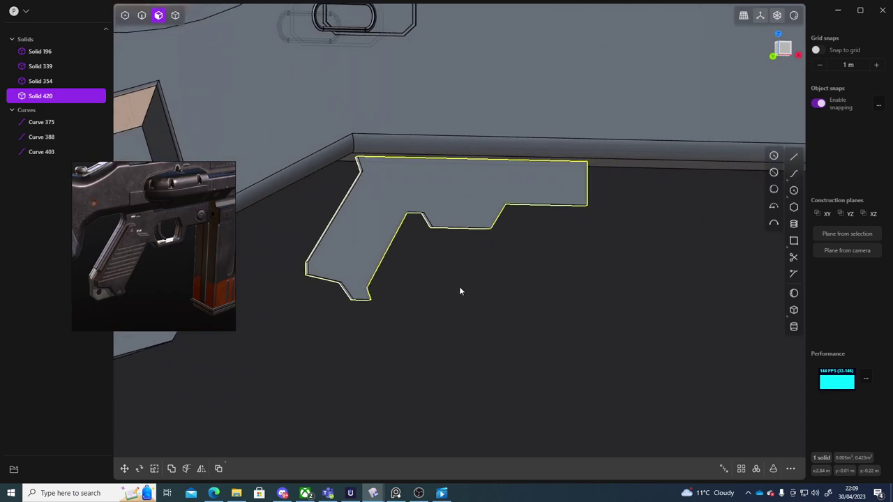
pyautogui.click(520, 299)
# Draw a closed six-sided trigger opening on the guard's side face, parallel to its underside, with a 0.07 m rear slant and 0.19 m upper edge.
pyautogui.moveTo(519, 304); pyautogui.dragTo(542, 285, button='middle')
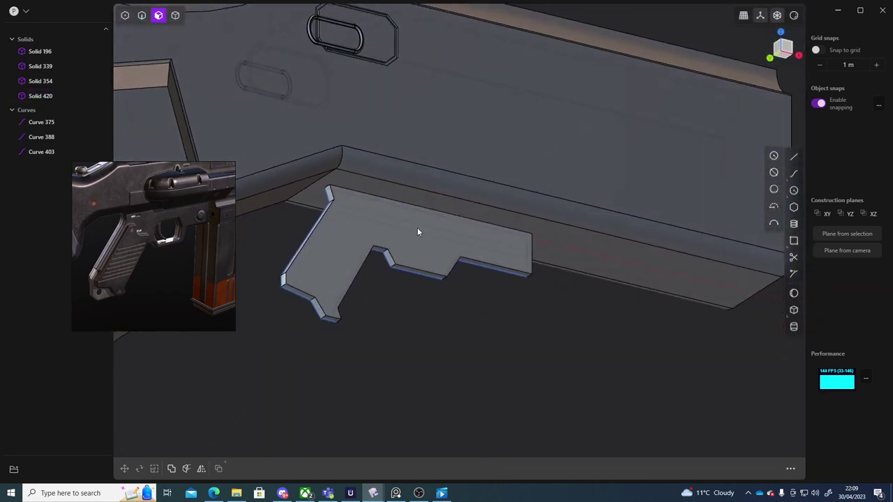
pyautogui.moveTo(448, 328); pyautogui.dragTo(446, 350, button='middle')
pyautogui.scroll(3, 486, 272)
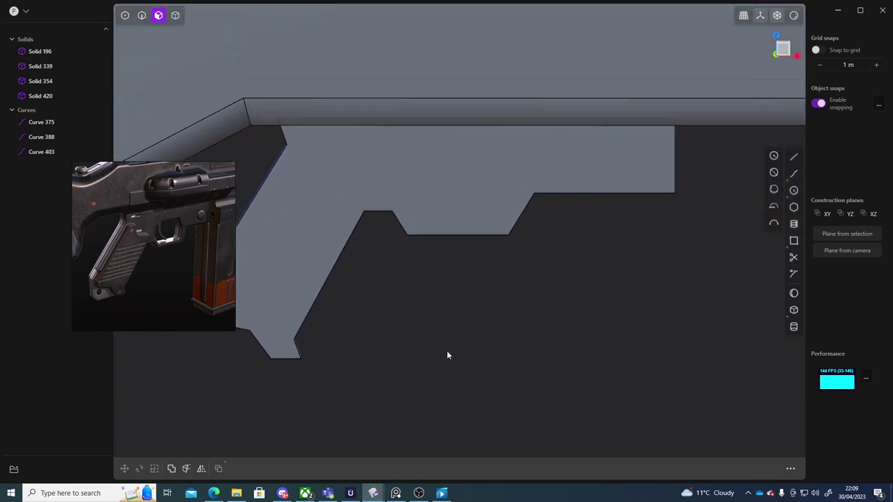
pyautogui.click(781, 49)
pyautogui.scroll(5, 511, 299)
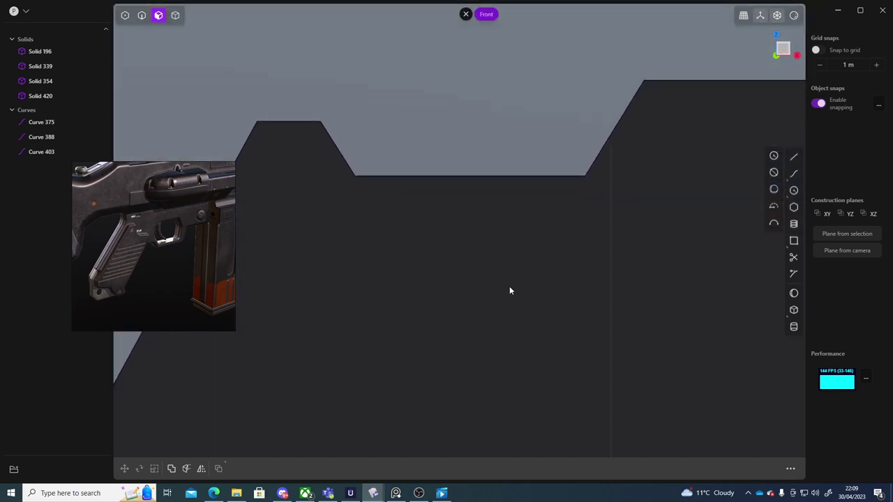
pyautogui.scroll(-3, 597, 292)
pyautogui.scroll(1, 484, 301)
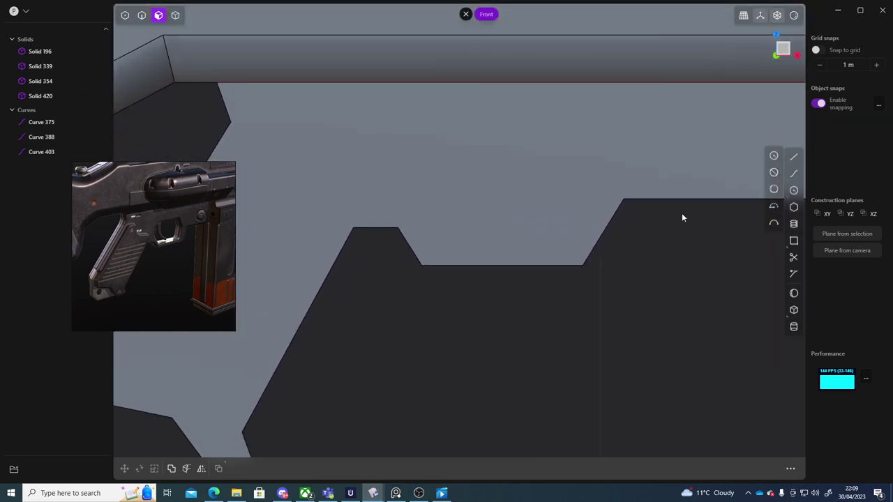
pyautogui.click(794, 158)
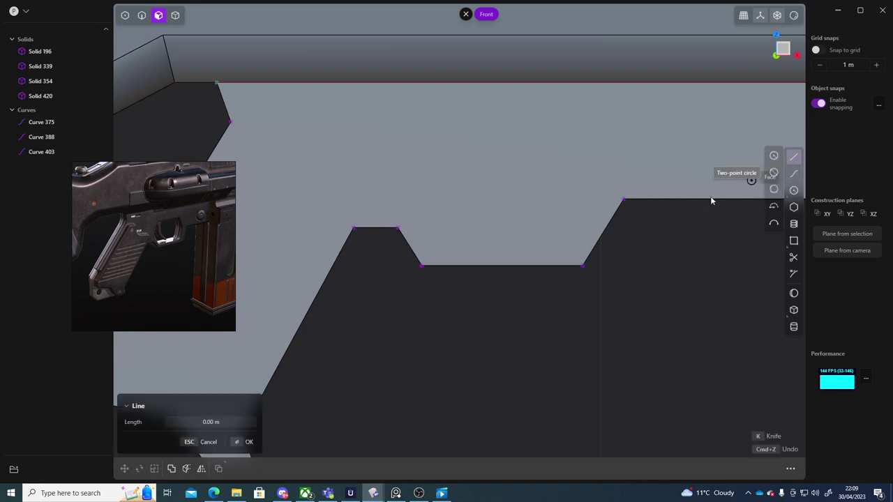
pyautogui.click(412, 209)
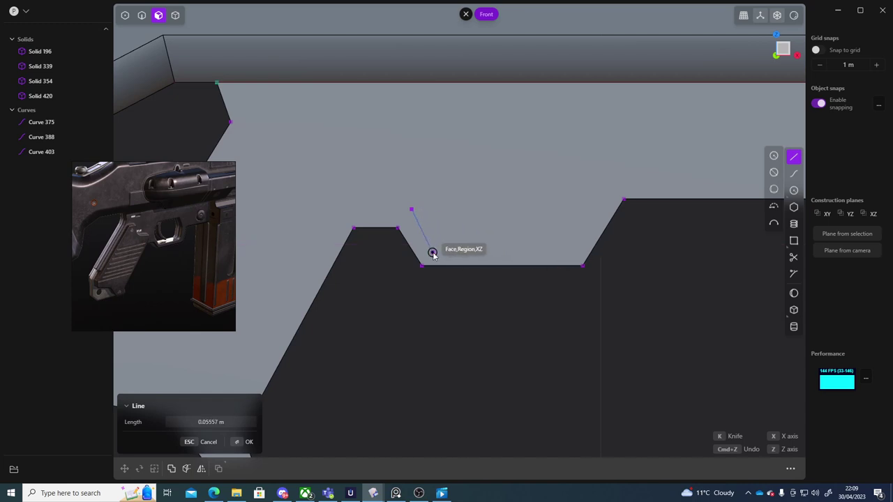
pyautogui.hotkey('ctrl', 'z')
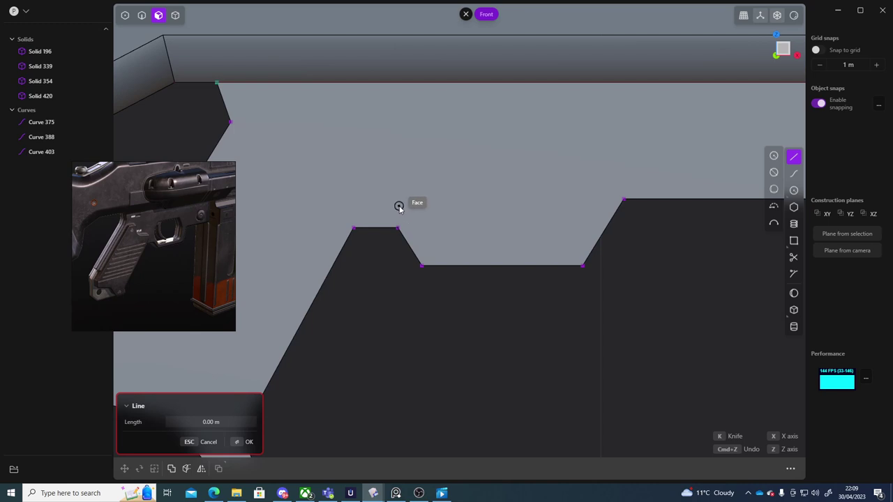
pyautogui.click(398, 206)
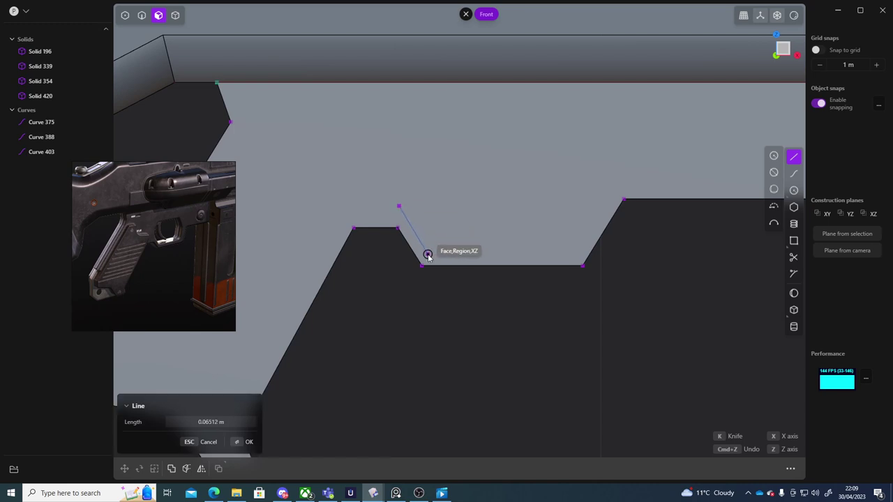
pyautogui.click(574, 255)
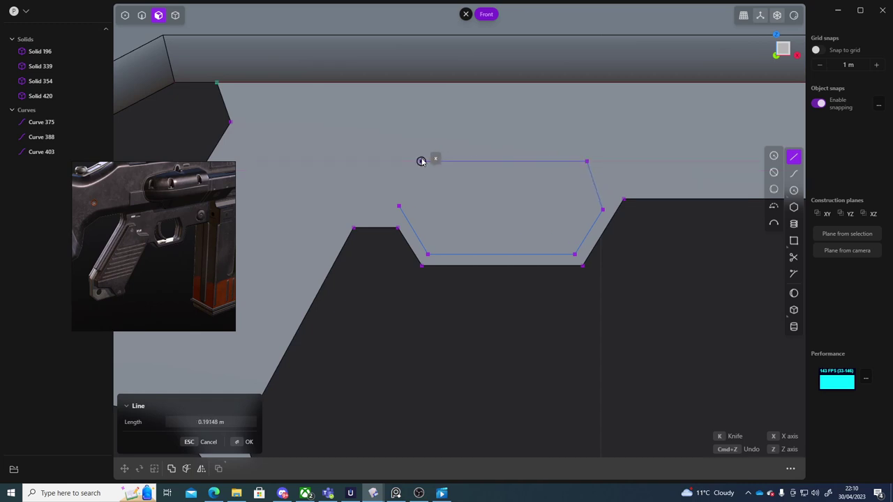
pyautogui.click(398, 206)
# Extrude the six-sided trigger opening region about 0.05 m outward from the guard's side face as a separate solid.
pyautogui.keyDown('shift'); pyautogui.moveTo(539, 326); pyautogui.dragTo(565, 362, button='middle'); pyautogui.keyUp('shift')
pyautogui.click(469, 240)
pyautogui.press('e')
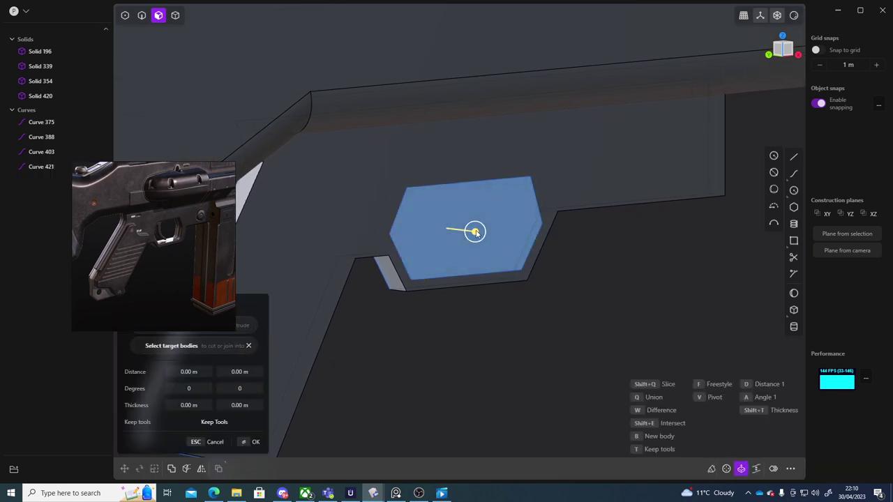
pyautogui.moveTo(475, 231); pyautogui.dragTo(503, 238)
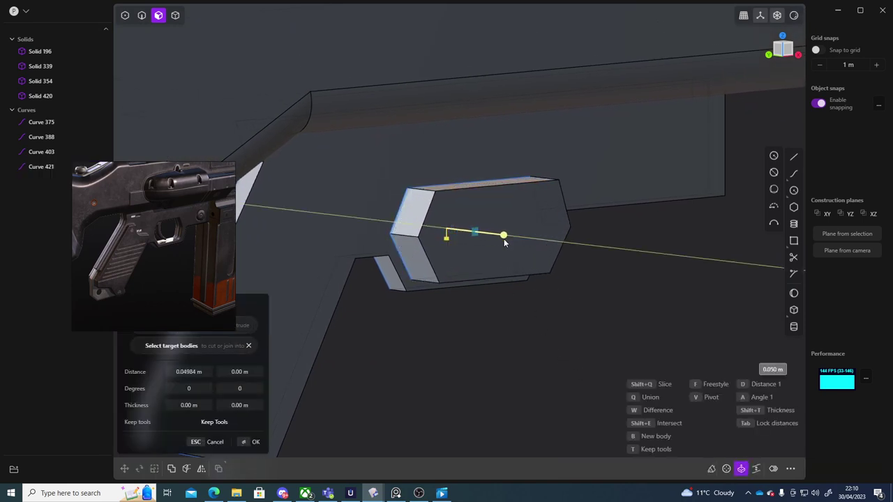
pyautogui.moveTo(504, 301); pyautogui.dragTo(476, 249, button='middle')
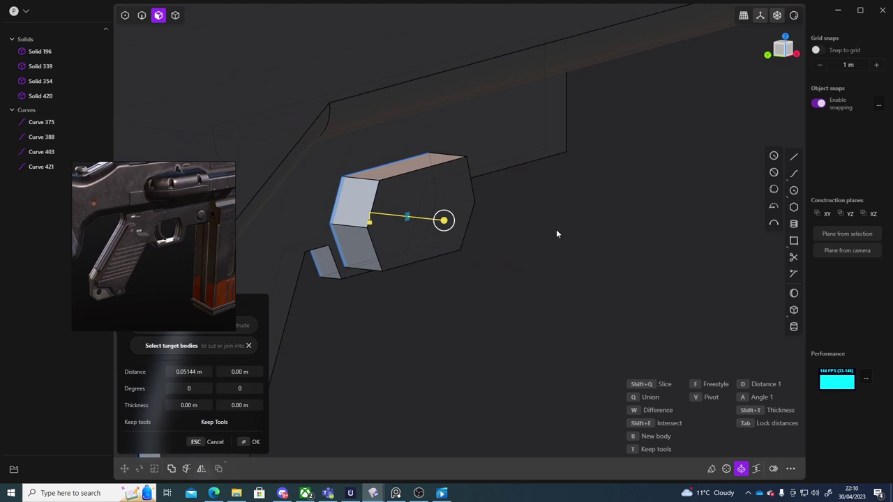
pyautogui.press('Return')
pyautogui.moveTo(556, 233); pyautogui.dragTo(509, 263, button='middle')
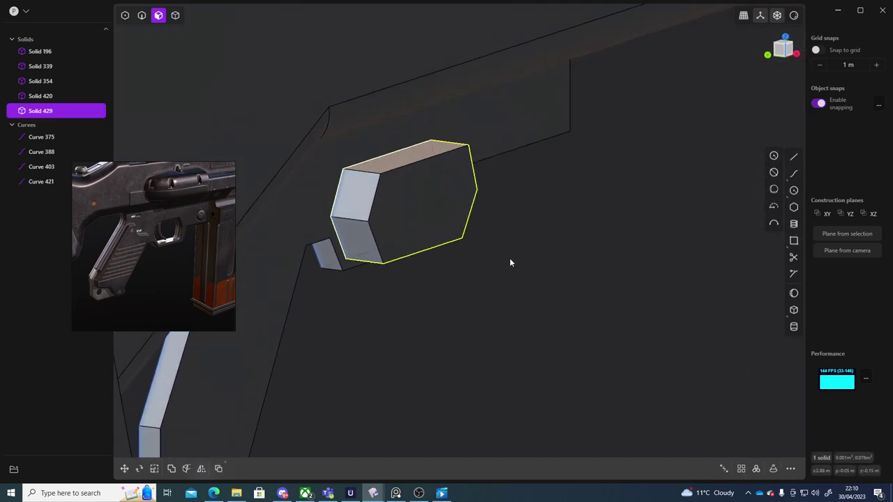
# Move the six-sided trigger opening solid about 0.04 m along Y so that it passes through the trigger guard.
pyautogui.press('g')
pyautogui.moveTo(378, 201); pyautogui.dragTo(343, 197)
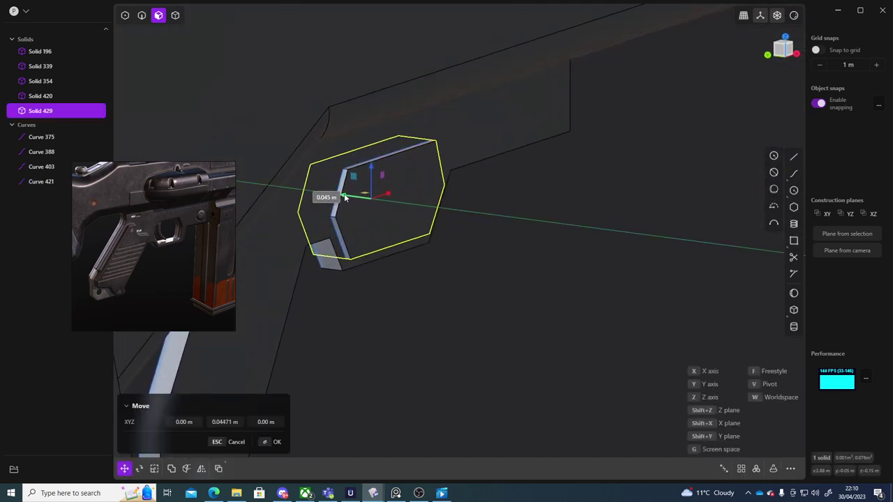
pyautogui.moveTo(373, 223); pyautogui.dragTo(310, 306, button='middle')
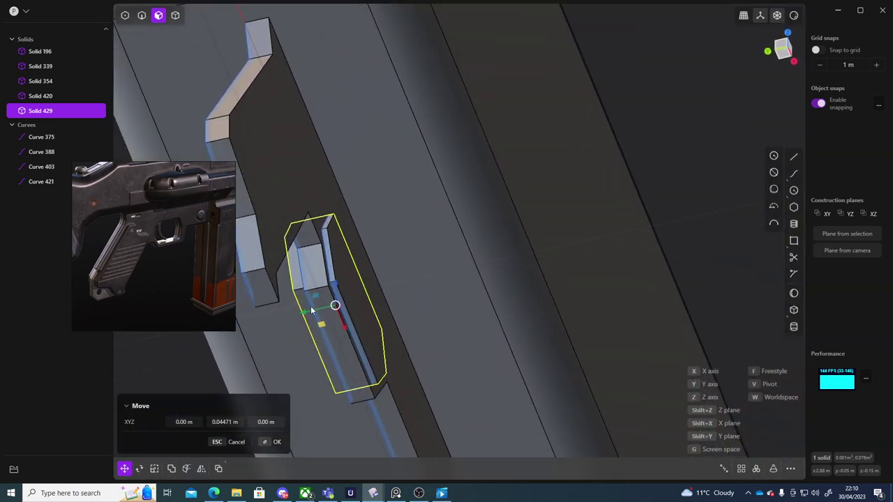
pyautogui.moveTo(311, 313); pyautogui.dragTo(316, 313)
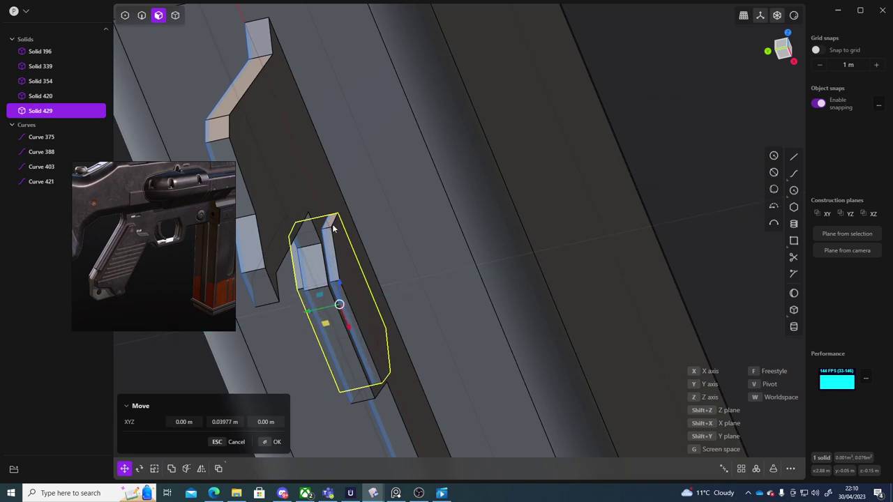
pyautogui.moveTo(331, 227); pyautogui.dragTo(314, 326, button='middle')
pyautogui.press('Return')
pyautogui.click(323, 224)
pyautogui.moveTo(454, 321); pyautogui.dragTo(448, 304, button='middle')
pyautogui.press('Escape')
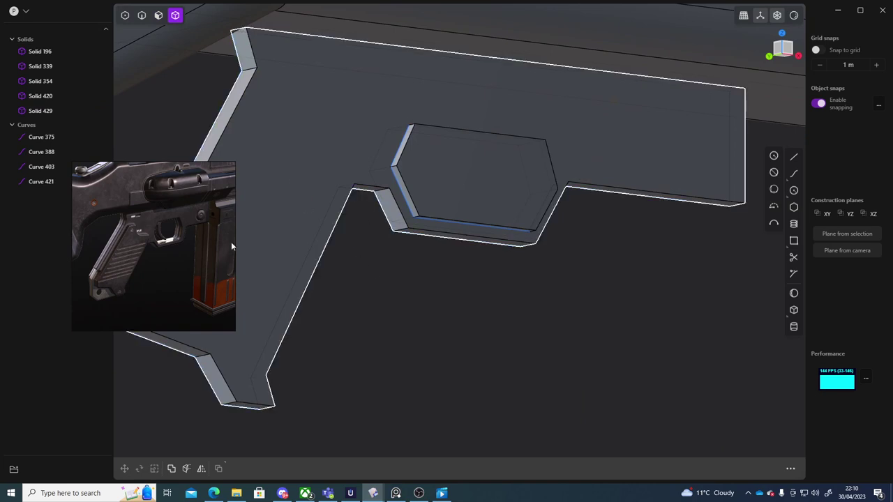
# Cut the six-sided solid out of the grip and trigger guard solid with a Boolean difference.
pyautogui.moveTo(230, 245); pyautogui.dragTo(354, 241, button='middle')
pyautogui.click(354, 241)
pyautogui.moveTo(402, 285); pyautogui.dragTo(481, 248, button='middle')
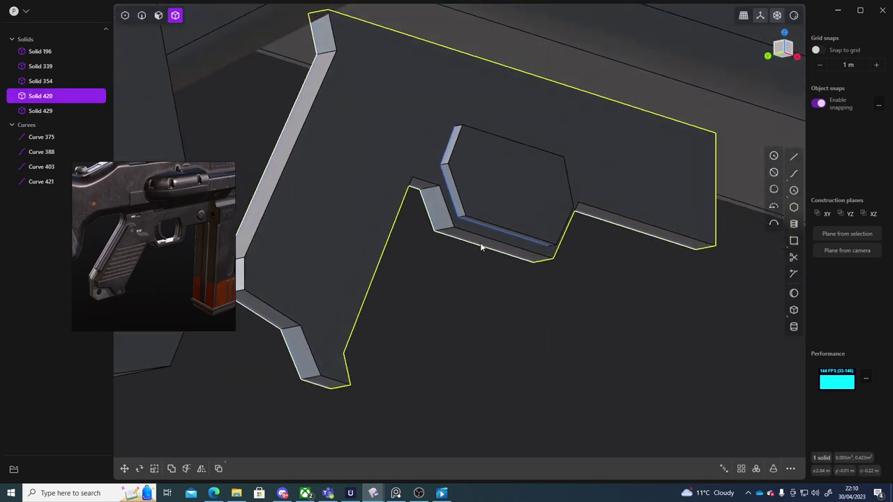
pyautogui.hotkey('shift', 'b')
pyautogui.click(477, 194)
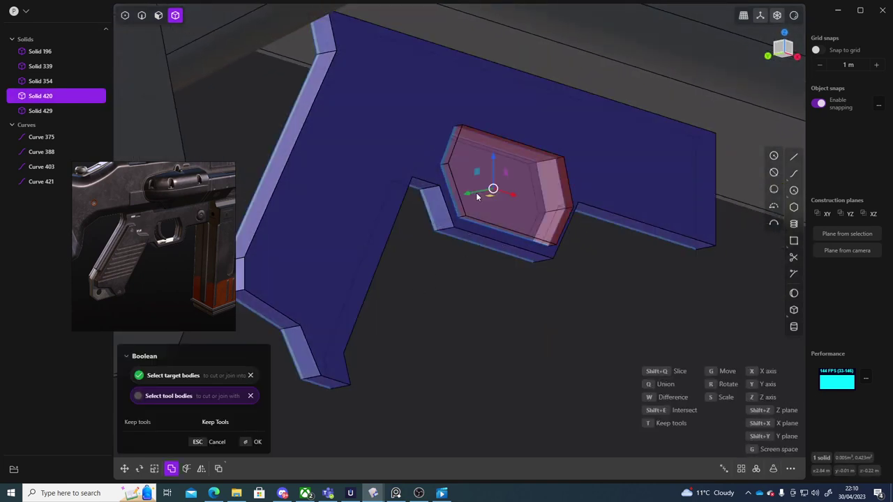
pyautogui.press('Return')
pyautogui.moveTo(593, 303); pyautogui.dragTo(370, 285, button='middle')
pyautogui.click(588, 318)
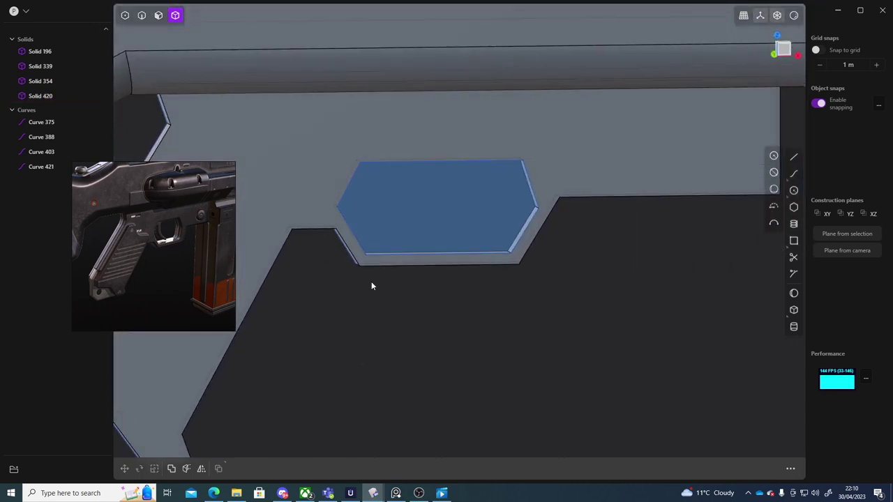
# Delete the four leftover sketch curves, Curve 375 through Curve 421.
pyautogui.click(49, 122)
pyautogui.keyDown('shift'); pyautogui.click(50, 167); pyautogui.keyUp('shift')
pyautogui.press('Delete')
# Examine the pistol grip and trigger guard from the side and from below against the reference image.
pyautogui.moveTo(514, 294); pyautogui.dragTo(541, 305, button='middle')
pyautogui.scroll(6, 169, 233)
pyautogui.moveTo(161, 252); pyautogui.dragTo(180, 261, button='middle')
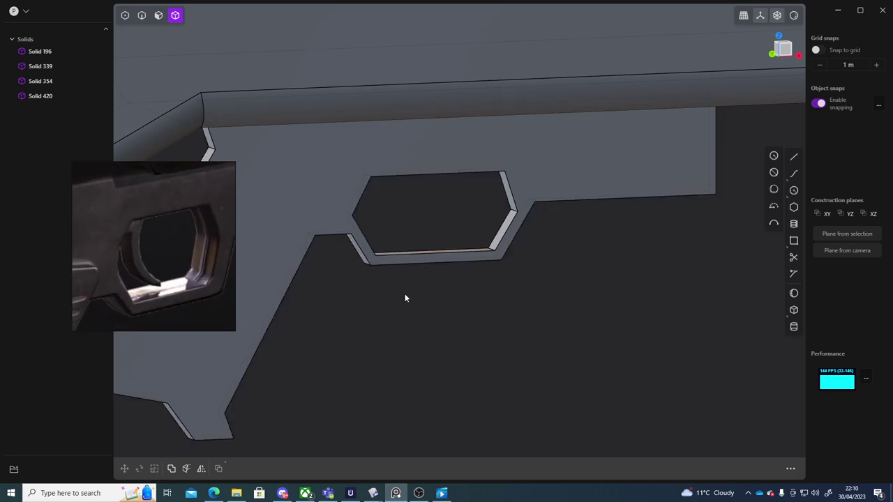
pyautogui.moveTo(404, 293); pyautogui.dragTo(486, 302, button='middle')
pyautogui.click(487, 191)
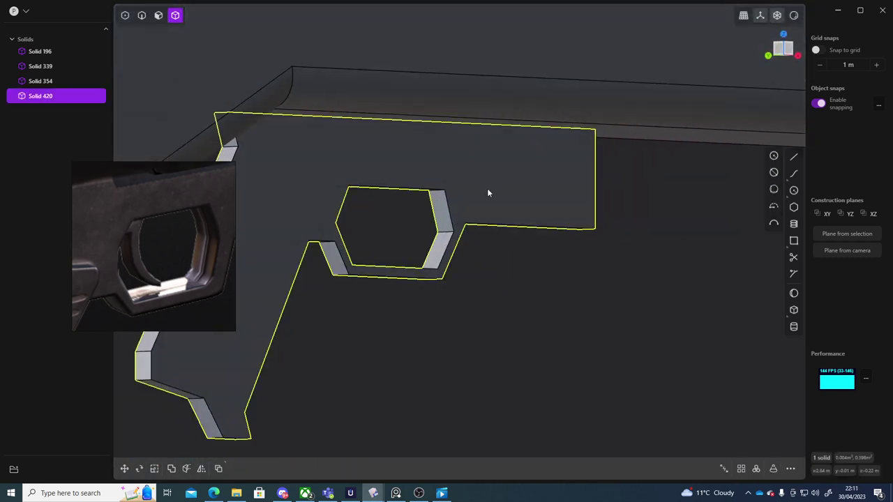
pyautogui.moveTo(487, 191); pyautogui.dragTo(460, 245, button='middle')
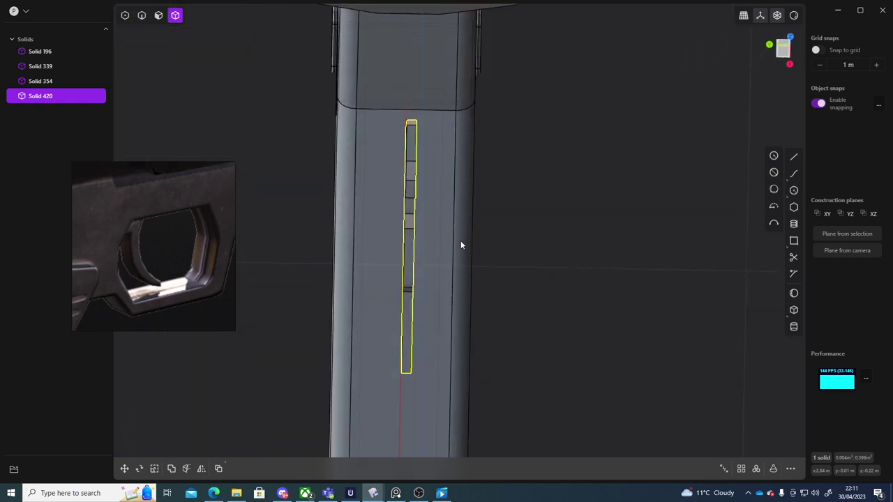
pyautogui.scroll(-6, 172, 282)
pyautogui.scroll(3, 172, 282)
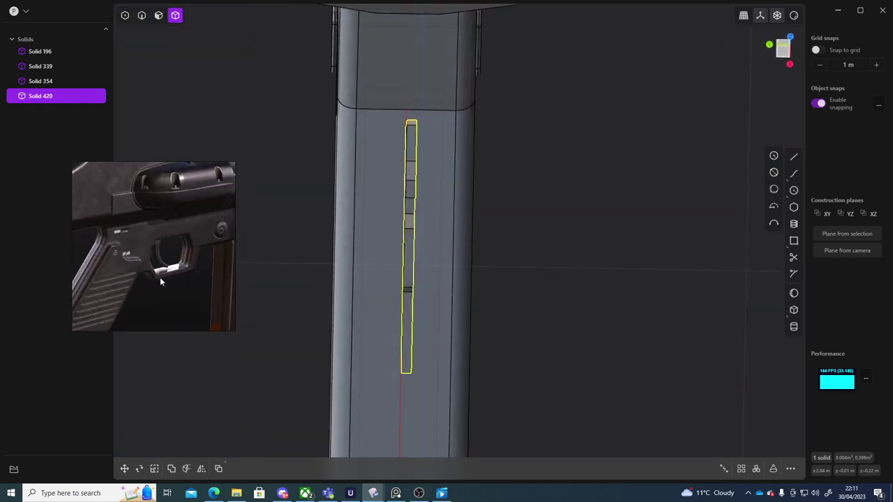
pyautogui.moveTo(450, 268); pyautogui.dragTo(430, 323, button='middle')
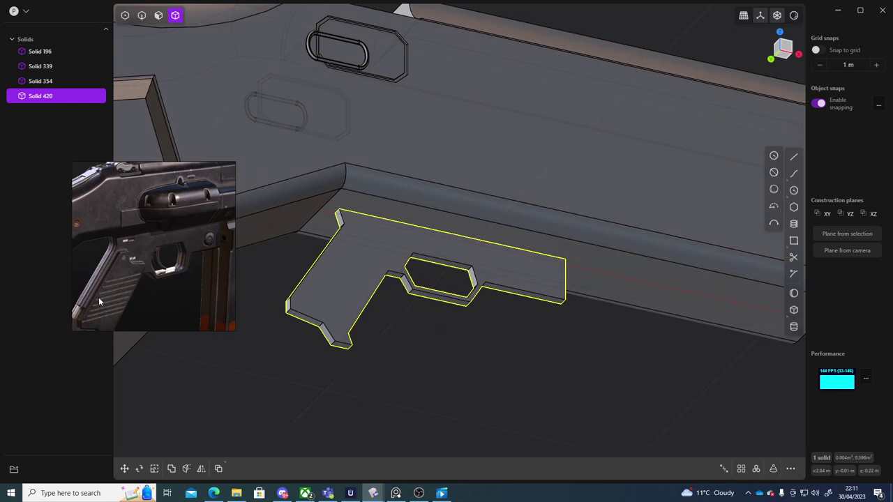
pyautogui.moveTo(99, 299); pyautogui.dragTo(121, 250, button='middle')
pyautogui.moveTo(374, 334); pyautogui.dragTo(380, 314, button='middle')
pyautogui.scroll(3, 103, 279)
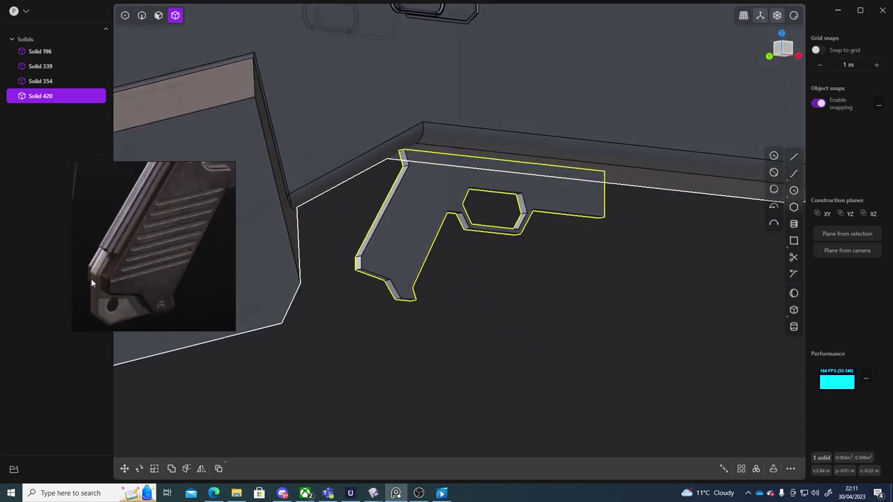
# Offset the grip's side face outward by about 0.005 m to thicken the grip and guard.
pyautogui.moveTo(386, 305); pyautogui.dragTo(488, 235, button='middle')
pyautogui.scroll(4, 501, 292)
pyautogui.press('3')
pyautogui.click(489, 236)
pyautogui.moveTo(535, 299); pyautogui.dragTo(588, 296, button='middle')
pyautogui.moveTo(530, 221); pyautogui.dragTo(534, 221)
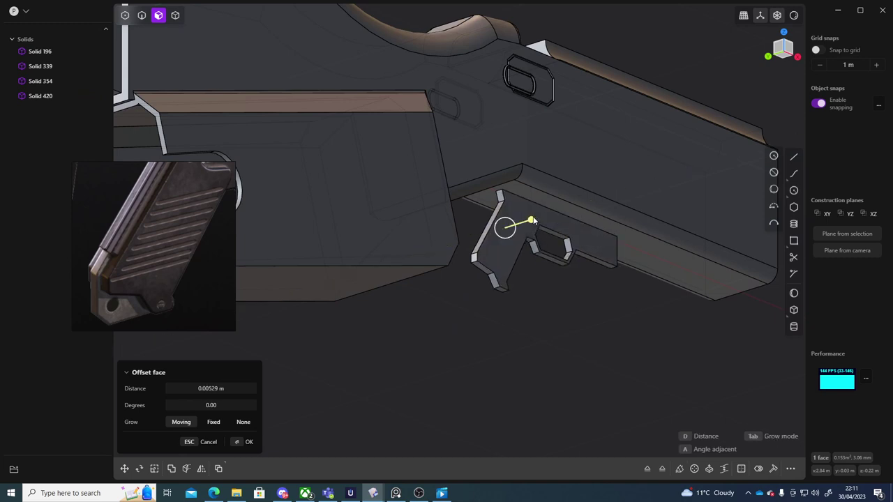
pyautogui.rightClick(572, 298)
# Mirror the grip and trigger guard solid along Y across the rifle's centre plane and merge the halves together.
pyautogui.moveTo(572, 298); pyautogui.dragTo(616, 243, button='middle')
pyautogui.press('4')
pyautogui.press('Escape')
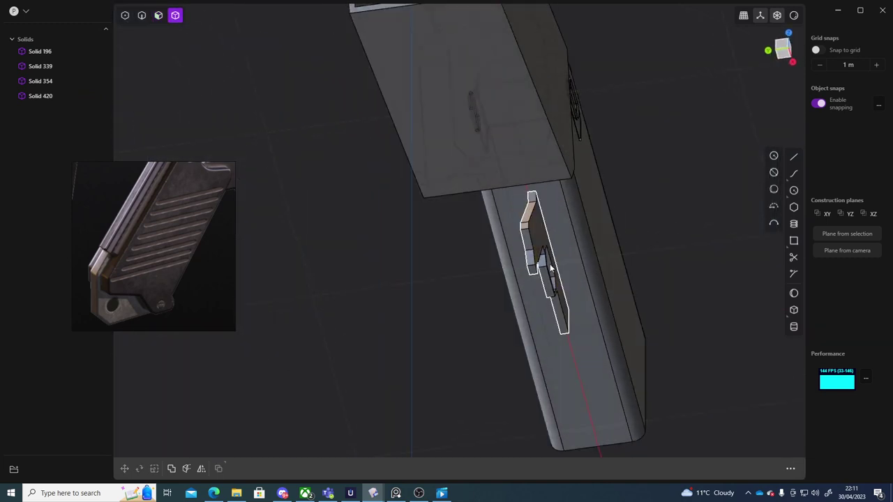
pyautogui.click(531, 239)
pyautogui.moveTo(531, 239); pyautogui.dragTo(661, 251, button='middle')
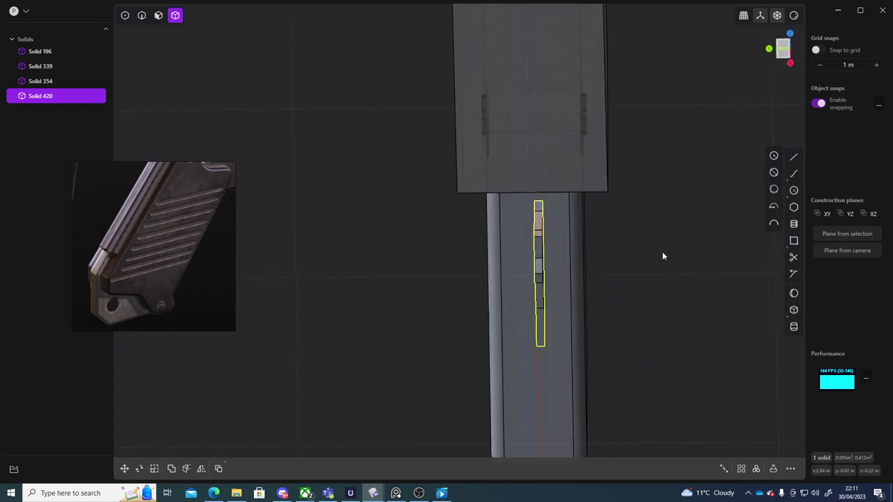
pyautogui.hotkey('alt', 'x')
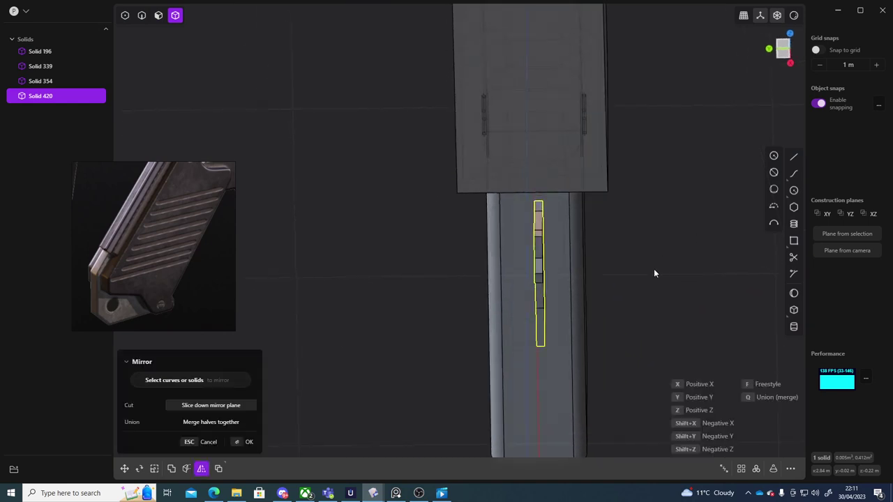
pyautogui.moveTo(654, 272); pyautogui.dragTo(598, 319, button='middle')
pyautogui.scroll(-5, 598, 319)
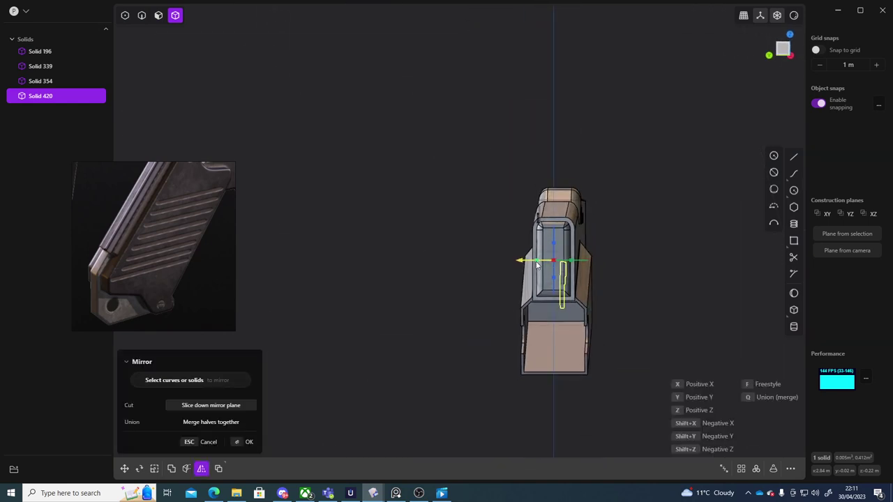
pyautogui.moveTo(645, 259); pyautogui.dragTo(487, 243, button='middle')
pyautogui.press('Return')
pyautogui.press('q')
pyautogui.press('q')
pyautogui.press('Return')
# Scale the merged grip and trigger guard solid wider along the Y axis only.
pyautogui.scroll(4, 448, 249)
pyautogui.press('s')
pyautogui.moveTo(466, 256); pyautogui.dragTo(483, 258)
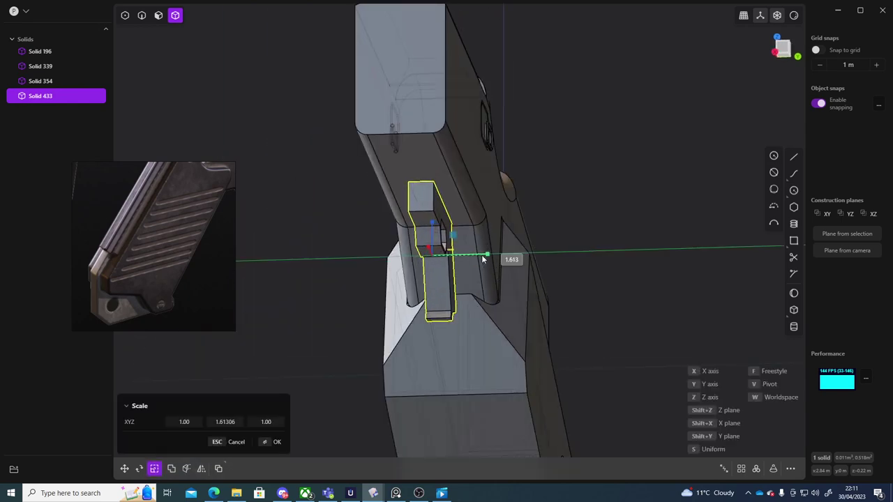
pyautogui.moveTo(625, 245); pyautogui.dragTo(670, 249, button='middle')
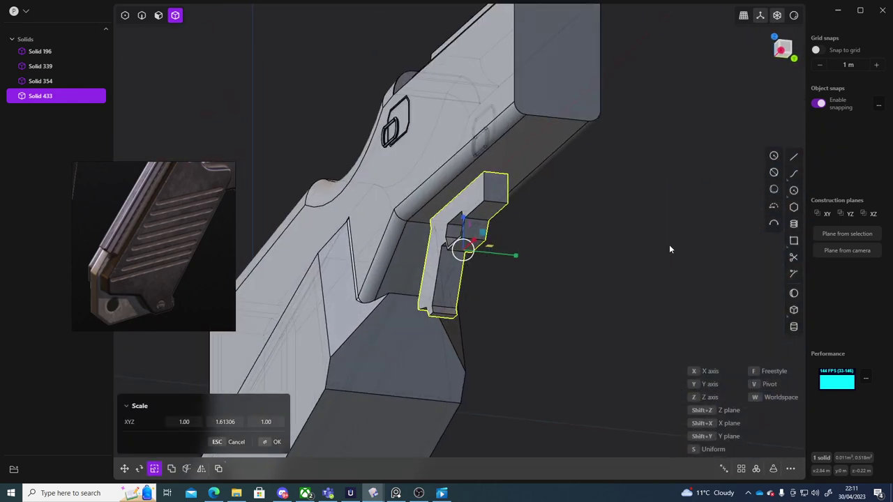
pyautogui.moveTo(514, 257); pyautogui.dragTo(502, 257)
pyautogui.rightClick(554, 267)
pyautogui.moveTo(523, 270); pyautogui.dragTo(546, 323, button='middle')
pyautogui.scroll(-5, 596, 297)
pyautogui.scroll(5, 498, 305)
pyautogui.scroll(3, 519, 283)
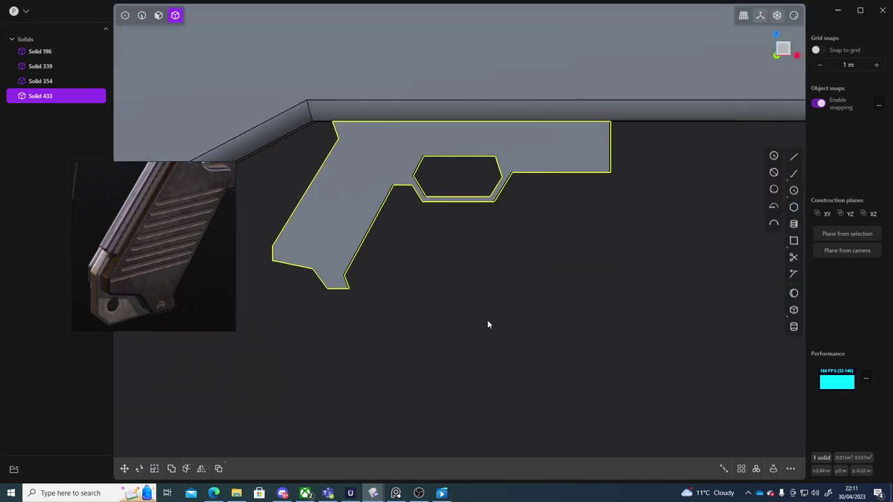
pyautogui.click(495, 282)
pyautogui.moveTo(495, 282); pyautogui.dragTo(701, 137, button='middle')
# In the front view, draw the trigger's front curve, about 0.1 m long, down from the opening's upper edge and bending forward.
pyautogui.click(782, 49)
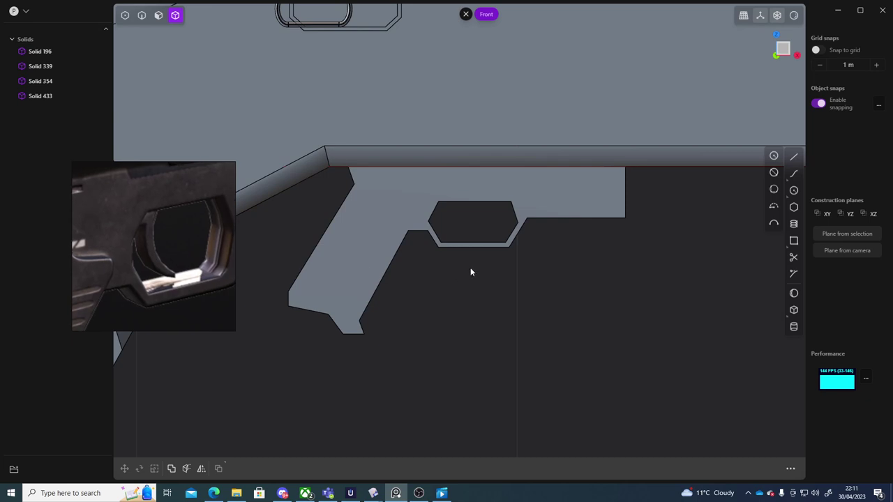
pyautogui.scroll(5, 470, 272)
pyautogui.moveTo(467, 259); pyautogui.dragTo(739, 174, button='middle')
pyautogui.click(793, 45)
pyautogui.scroll(10, 534, 272)
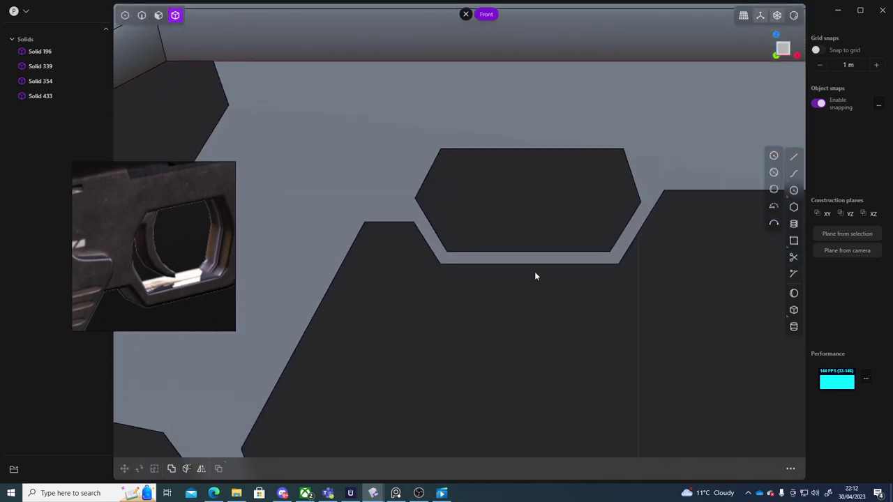
pyautogui.scroll(-5, 530, 235)
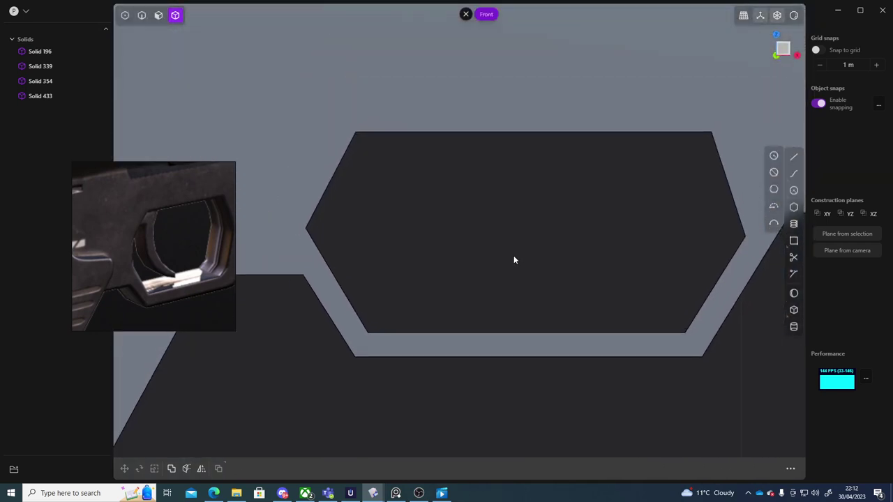
pyautogui.click(794, 175)
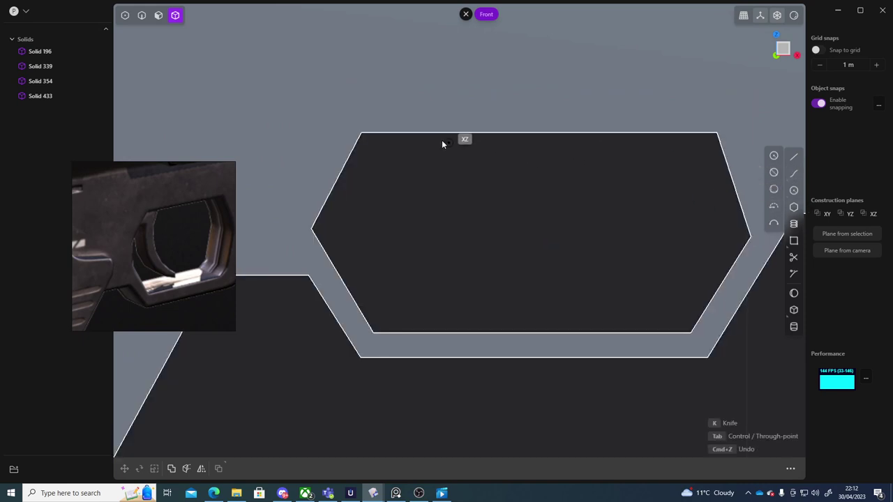
pyautogui.click(381, 136)
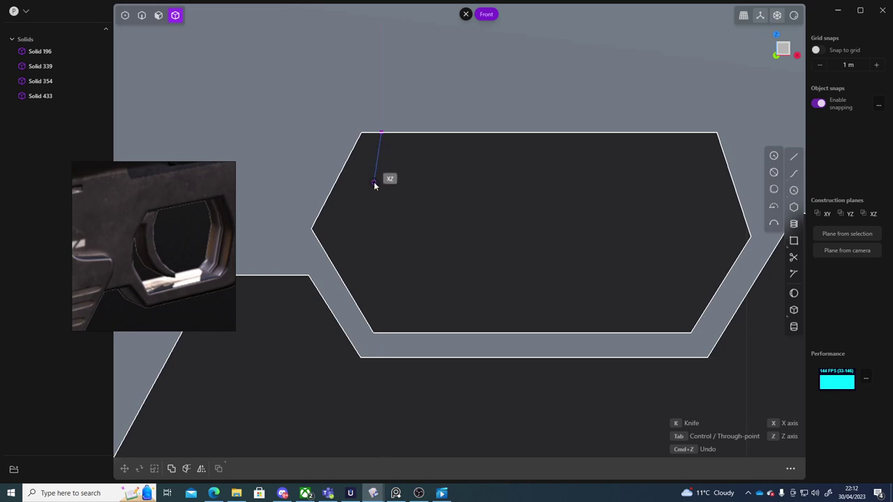
pyautogui.click(372, 170)
pyautogui.click(450, 281)
pyautogui.rightClick(455, 273)
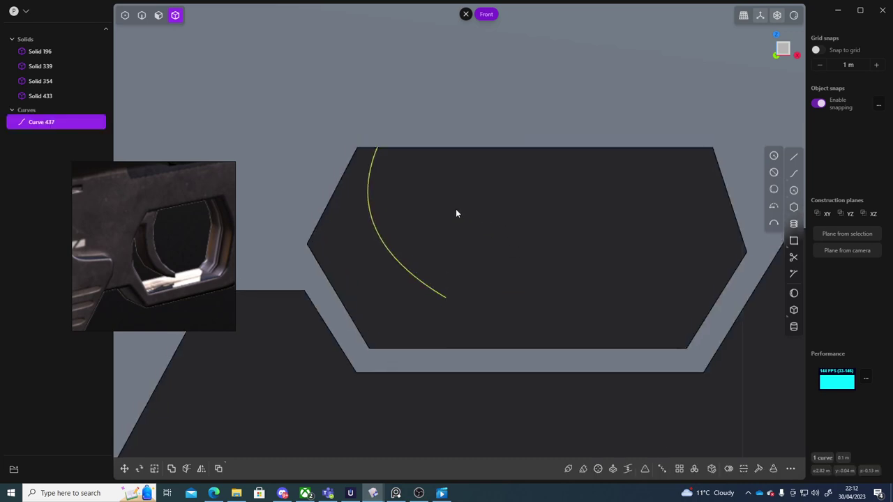
# Move the trigger's front curve about 0.02 m forward along X inside the opening.
pyautogui.press('g')
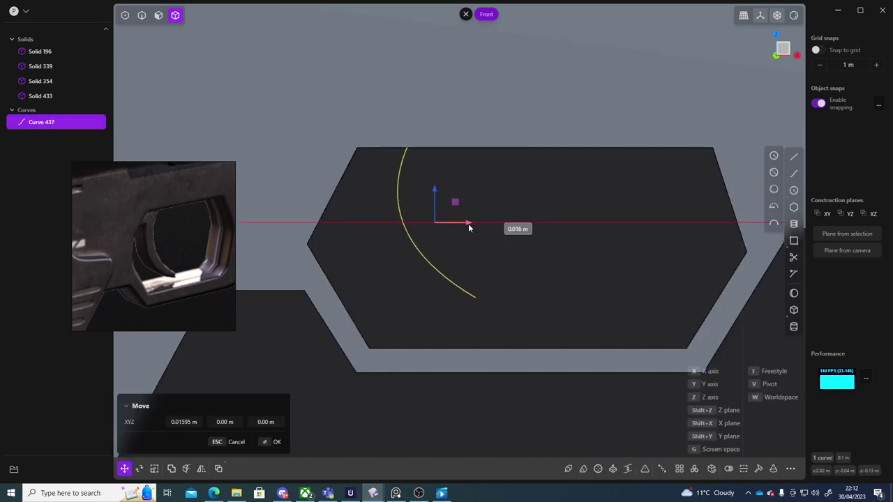
pyautogui.click(472, 230)
pyautogui.click(565, 224)
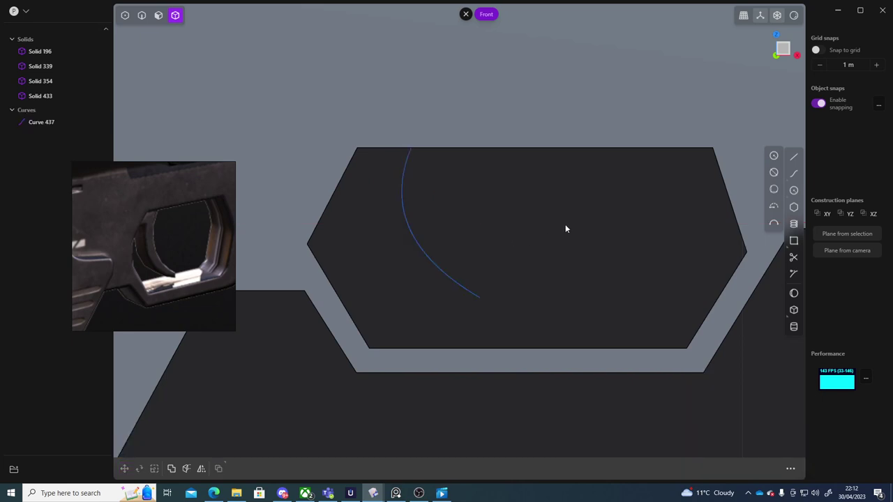
pyautogui.moveTo(492, 227); pyautogui.dragTo(502, 218, button='right')
# Draw a second curve behind the first as the trigger's rear profile, ending just below the first curve's lower tip.
pyautogui.click(795, 174)
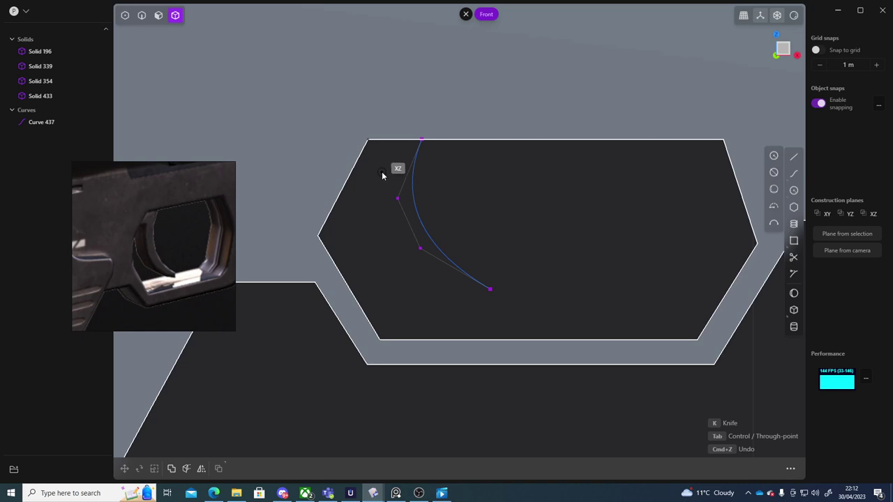
pyautogui.click(382, 171)
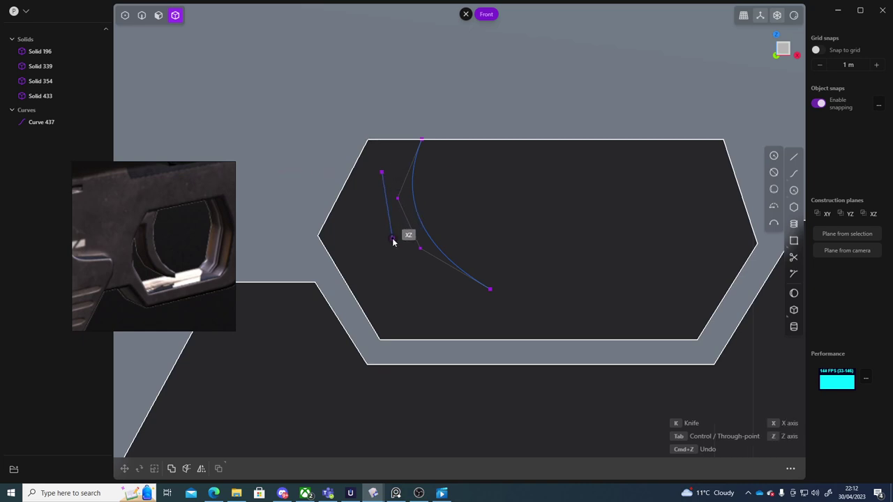
pyautogui.click(392, 237)
pyautogui.click(490, 288)
pyautogui.click(487, 297)
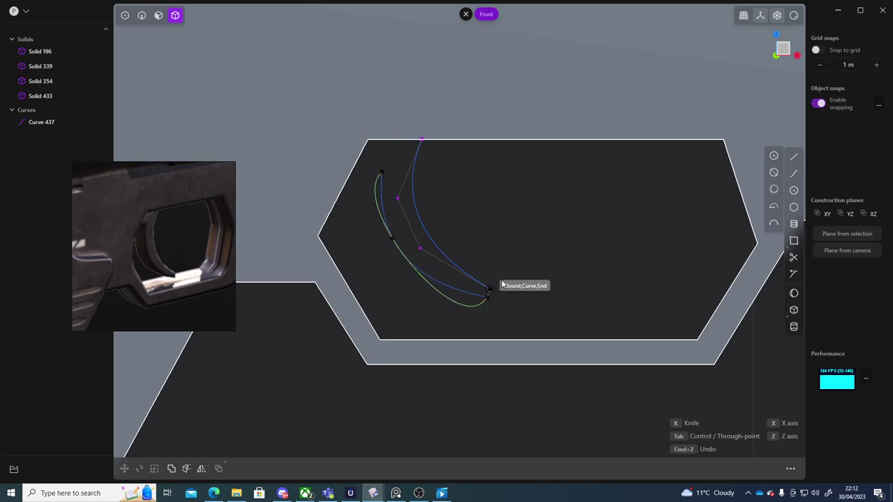
pyautogui.rightClick(553, 258)
pyautogui.press('Escape')
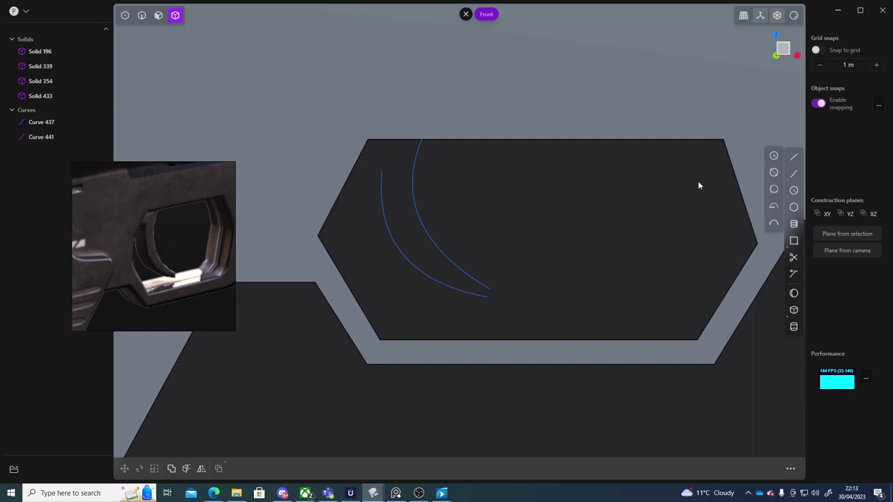
# Draw a line about 0.07 m long from the rear curve's top to the opening's edge, around its corner and on to the front curve's top.
pyautogui.click(793, 156)
pyautogui.click(381, 172)
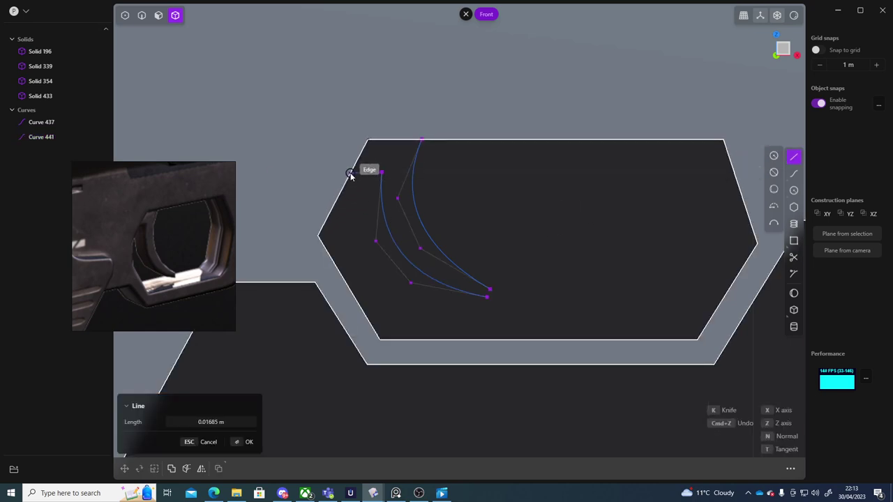
pyautogui.click(349, 174)
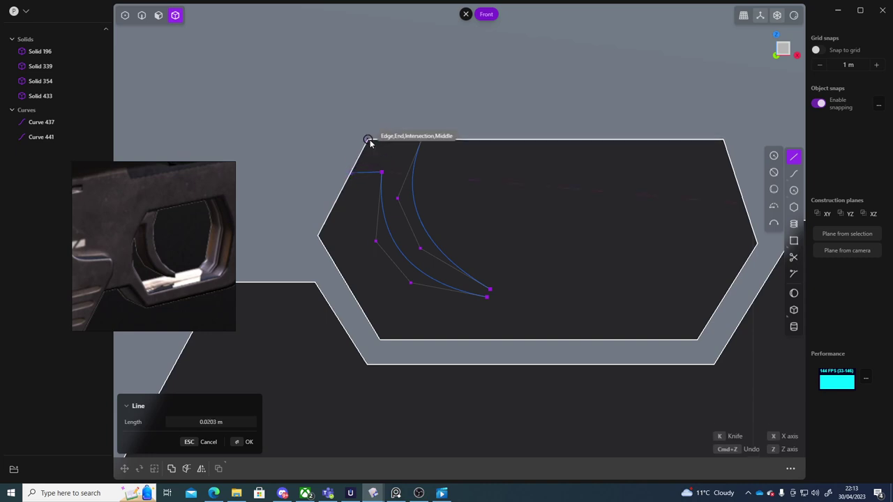
pyautogui.click(421, 140)
pyautogui.rightClick(494, 187)
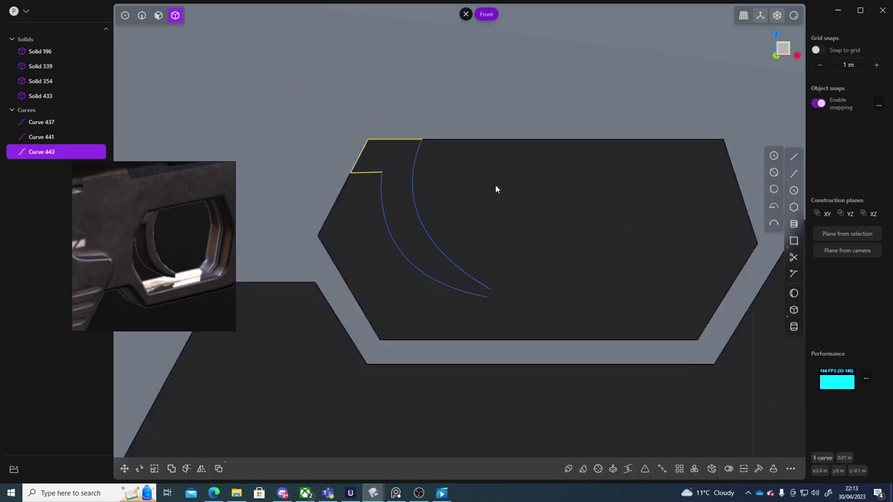
# Draw a short closing line, about 0.005 m long, between the lower tips of the front and rear trigger curves.
pyautogui.click(792, 159)
pyautogui.click(491, 288)
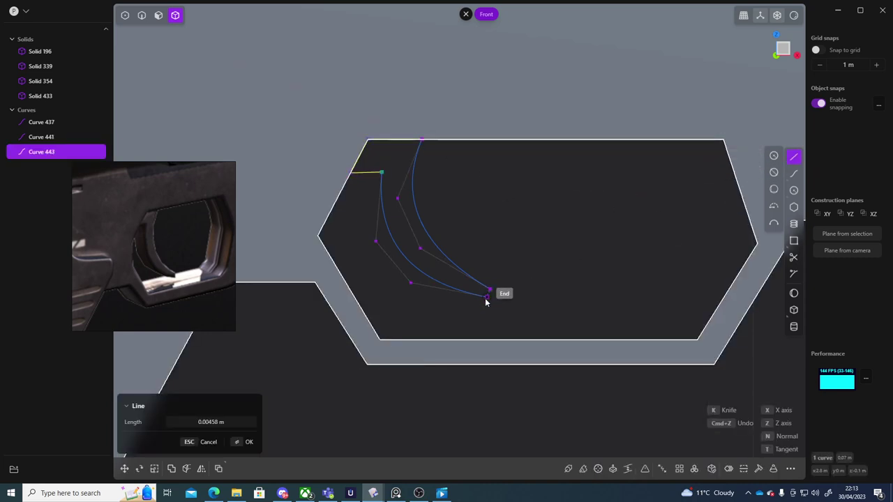
pyautogui.click(487, 298)
pyautogui.rightClick(564, 272)
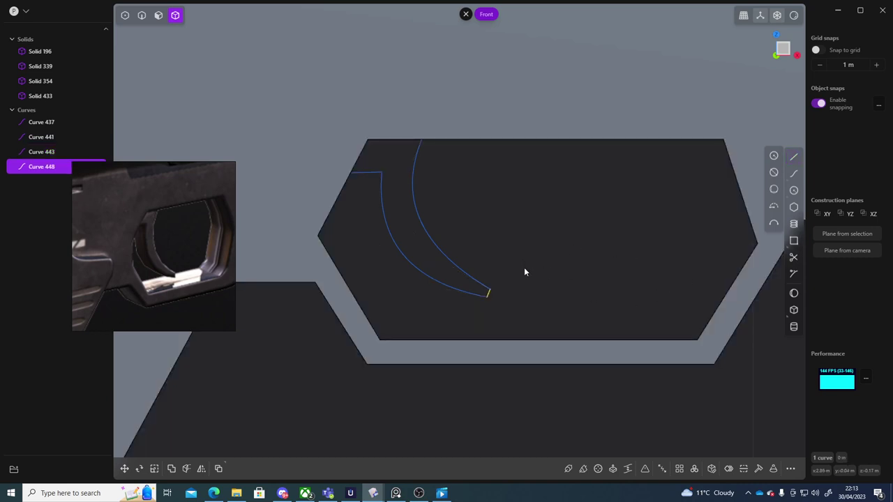
pyautogui.press('Escape')
# Examine the selected trigger curves from several angles to check whether they all lie in one plane.
pyautogui.click(61, 167)
pyautogui.keyDown('shift'); pyautogui.click(49, 123); pyautogui.keyUp('shift')
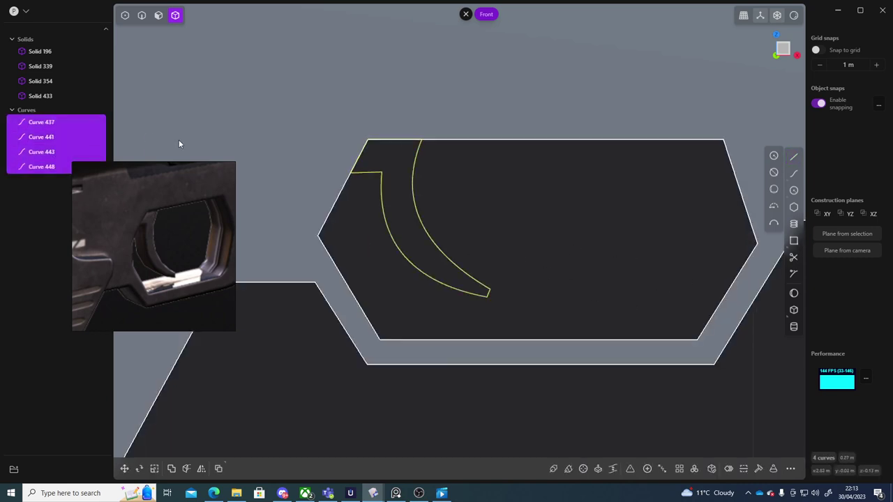
pyautogui.scroll(-5, 472, 247)
pyautogui.moveTo(508, 243); pyautogui.dragTo(524, 198, button='middle')
pyautogui.scroll(5, 543, 269)
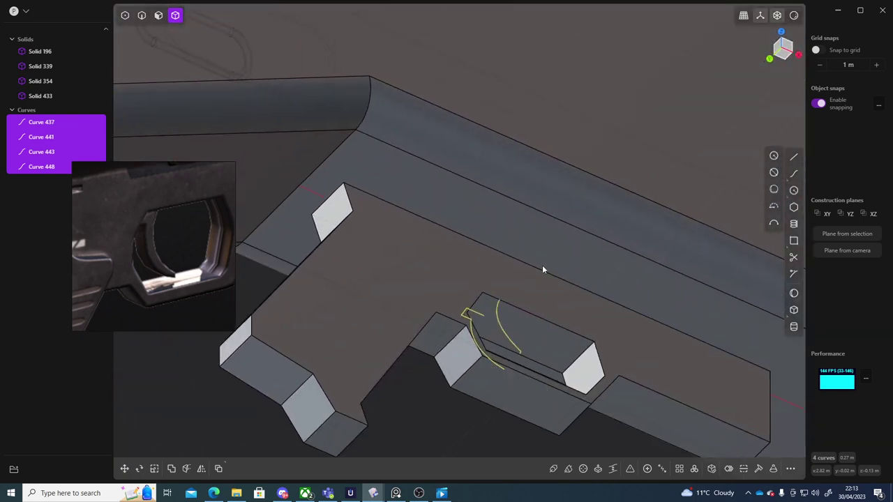
pyautogui.moveTo(542, 269); pyautogui.dragTo(470, 216, button='middle')
pyautogui.scroll(4, 448, 270)
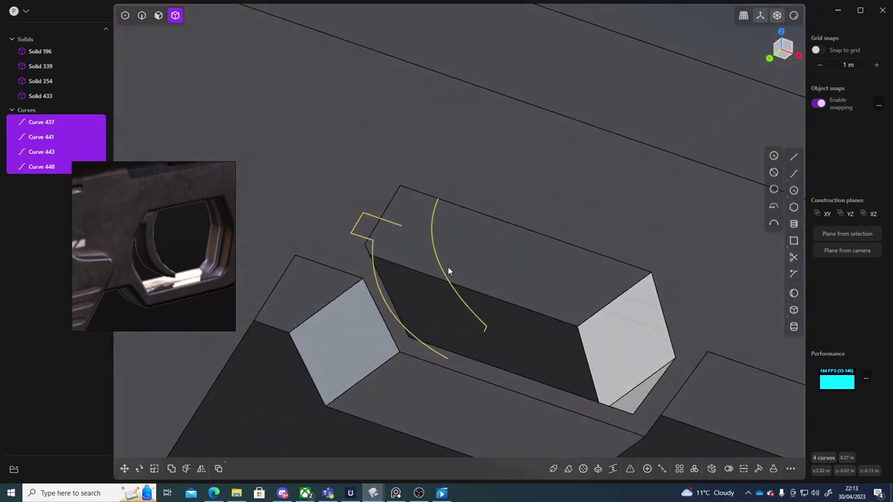
pyautogui.moveTo(448, 270); pyautogui.dragTo(531, 252, button='middle')
pyautogui.click(548, 248)
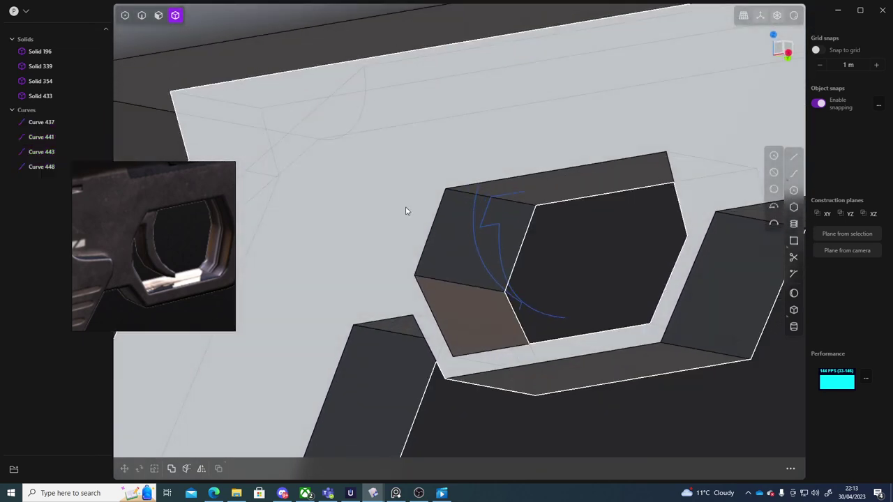
pyautogui.click(56, 167)
pyautogui.keyDown('shift'); pyautogui.click(49, 153); pyautogui.keyUp('shift')
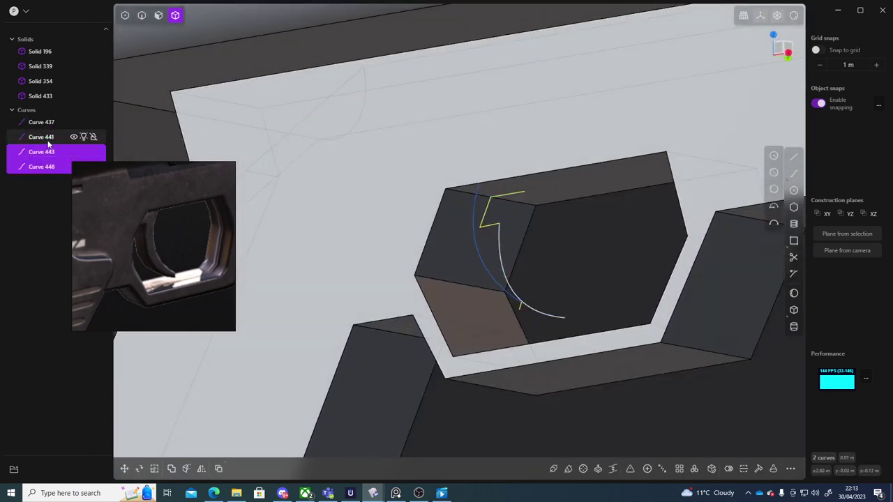
pyautogui.moveTo(503, 223); pyautogui.dragTo(519, 203, button='middle')
# Try to move the rear curve and its connecting line along the Y axis towards the front curve's plane.
pyautogui.click(32, 152)
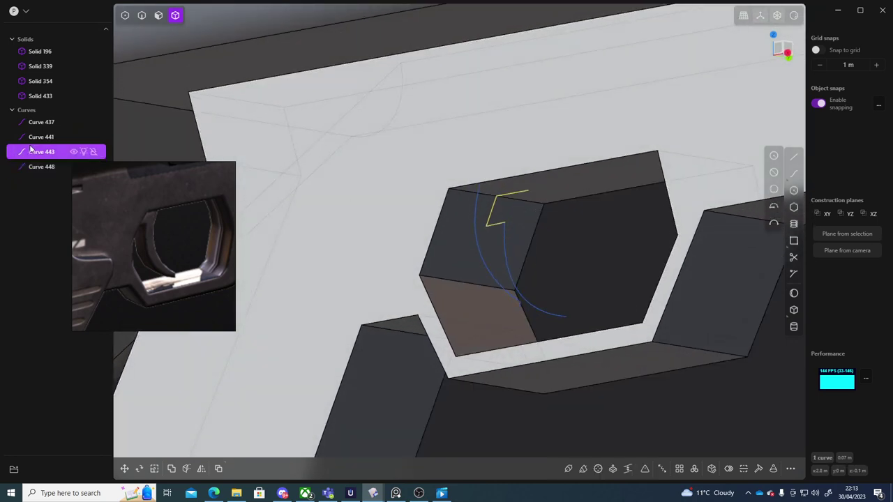
pyautogui.click(39, 138)
pyautogui.keyDown('shift'); pyautogui.click(38, 152); pyautogui.keyUp('shift')
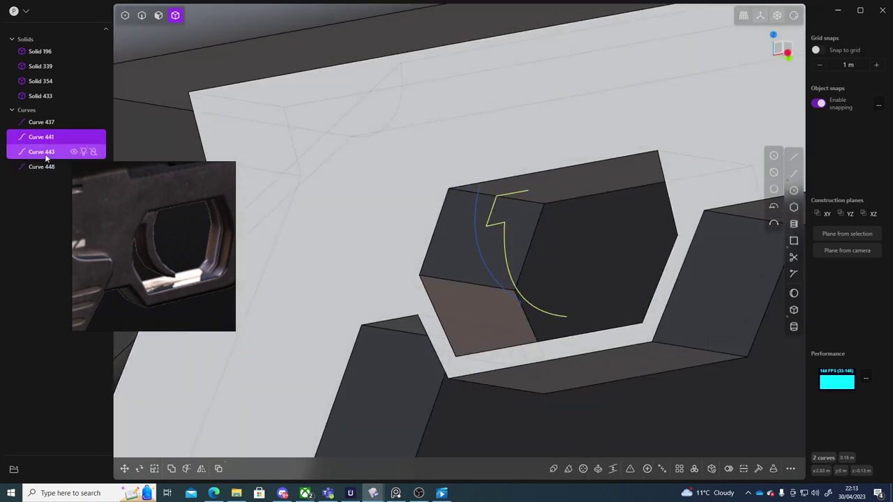
pyautogui.moveTo(488, 167); pyautogui.dragTo(477, 212, button='middle')
pyautogui.press('g')
pyautogui.press('x')
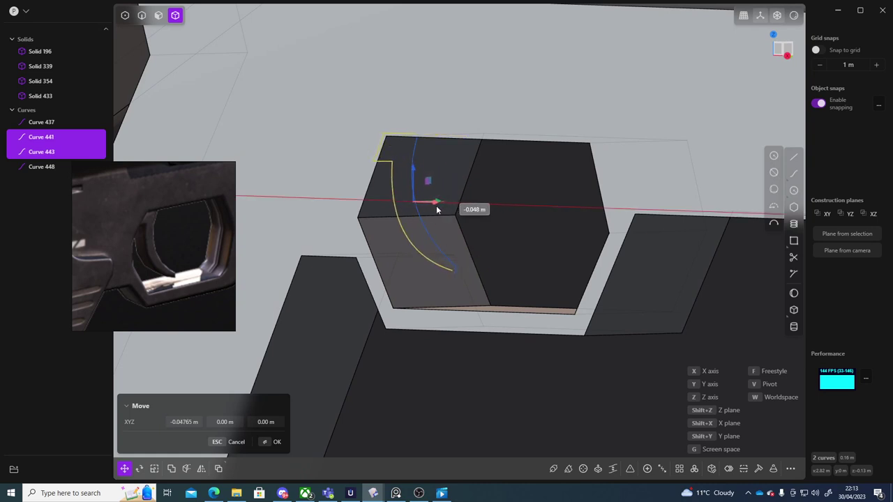
pyautogui.moveTo(440, 206)
pyautogui.mouseDown(button='middle')
pyautogui.moveTo(483, 229)
pyautogui.moveTo(445, 213)
pyautogui.mouseUp(button='middle')
pyautogui.press('y')
pyautogui.moveTo(485, 223); pyautogui.dragTo(465, 222)
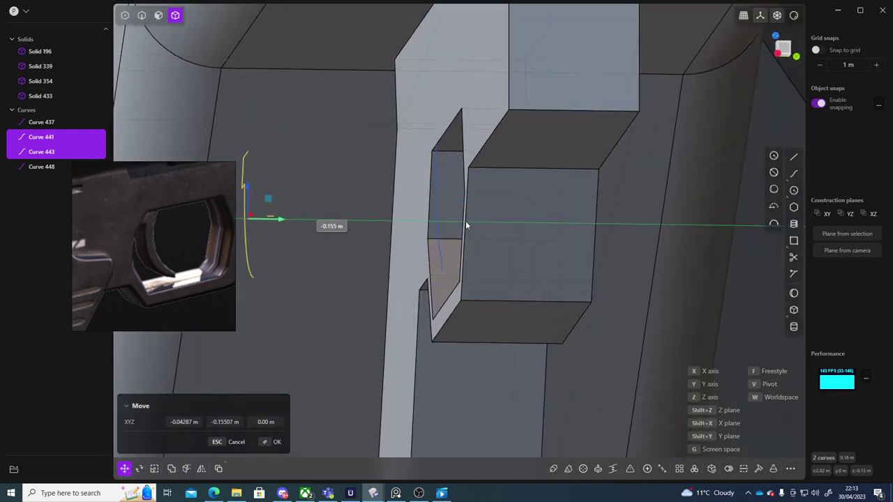
pyautogui.moveTo(466, 221); pyautogui.dragTo(467, 222, button='middle')
pyautogui.press('Escape')
pyautogui.press('g')
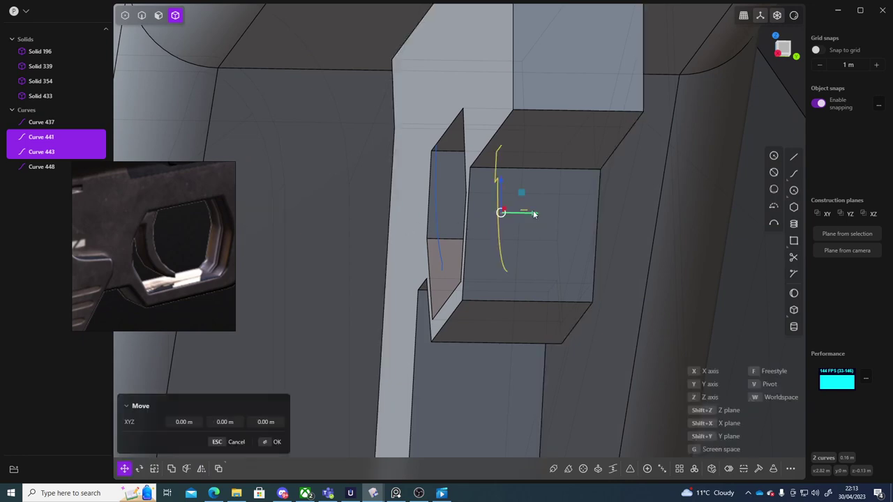
pyautogui.moveTo(534, 213); pyautogui.dragTo(470, 215)
pyautogui.press('Escape')
# Delete the trigger's front curve and the short line closing the lower tips.
pyautogui.moveTo(342, 227); pyautogui.dragTo(520, 229, button='middle')
pyautogui.click(489, 220)
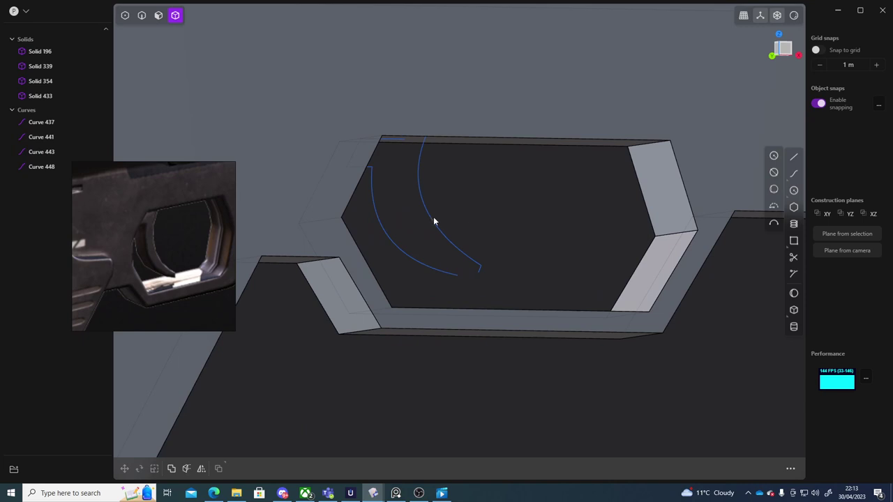
pyautogui.moveTo(466, 214); pyautogui.dragTo(425, 199, button='right')
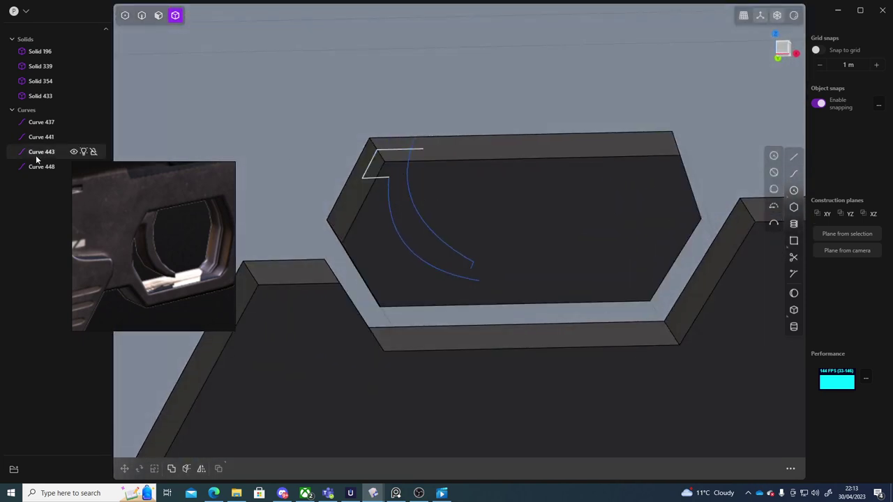
pyautogui.click(42, 152)
pyautogui.click(420, 209)
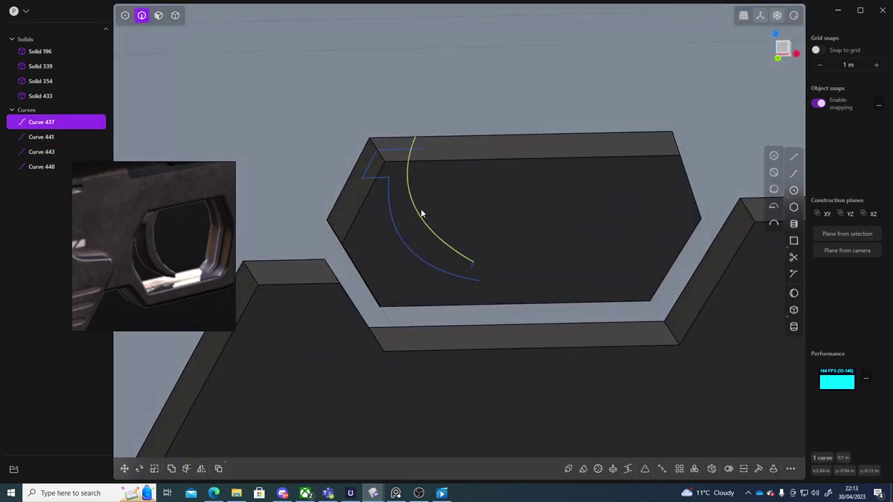
pyautogui.press('Delete')
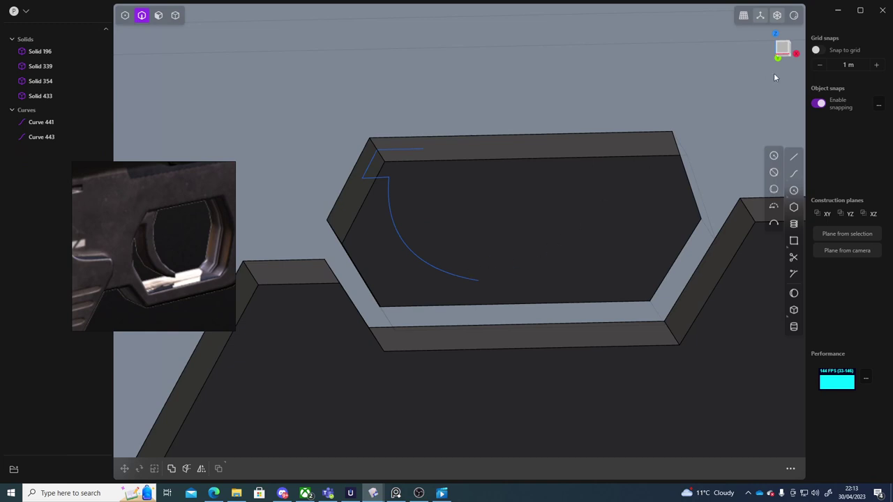
# In the front view, redraw the front curve about 0.1 m long, from the connecting line's end on the upper edge to just above the rear curve's tip.
pyautogui.click(782, 49)
pyautogui.keyDown('shift'); pyautogui.moveTo(411, 177); pyautogui.dragTo(393, 176, button='middle'); pyautogui.keyUp('shift')
pyautogui.scroll(6, 450, 240)
pyautogui.scroll(-3, 472, 224)
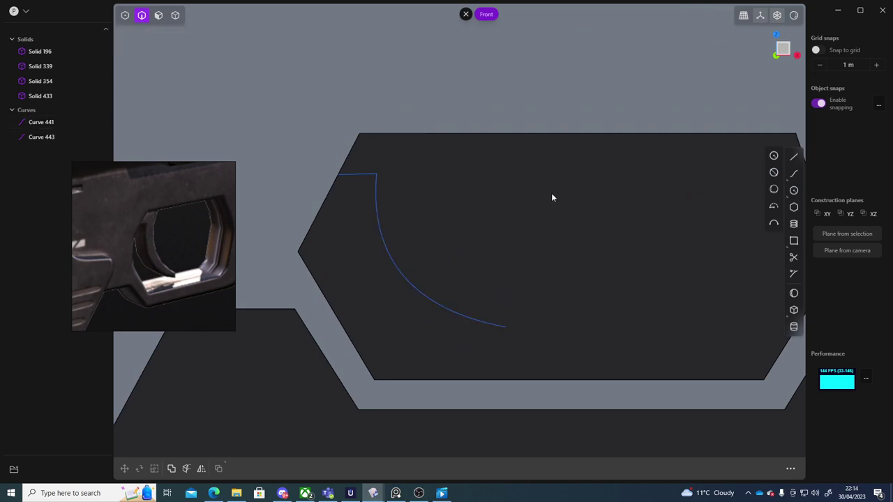
pyautogui.click(799, 174)
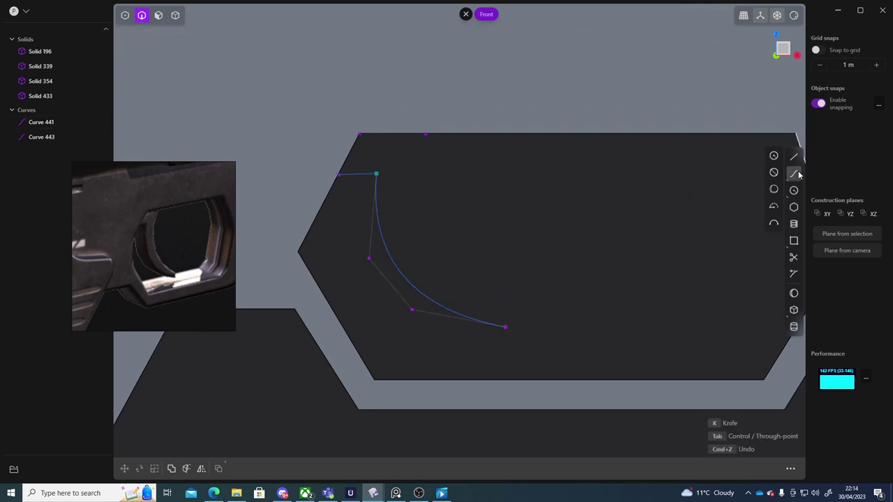
pyautogui.click(426, 134)
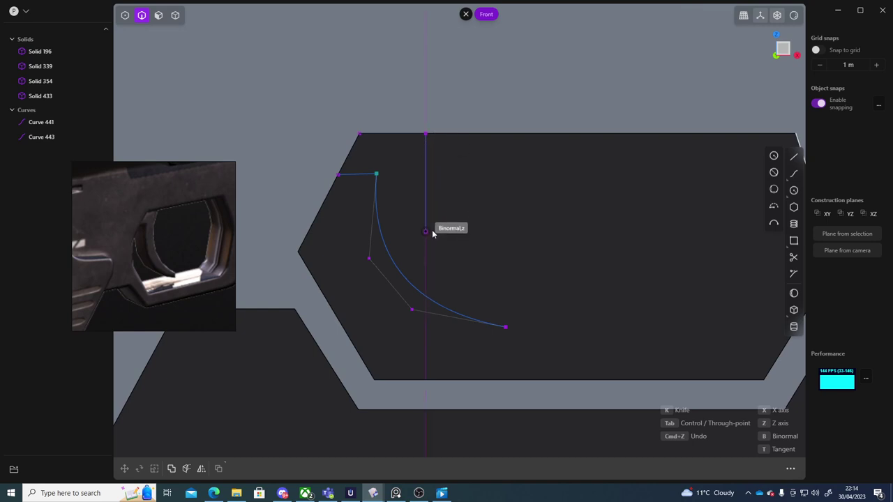
pyautogui.click(432, 234)
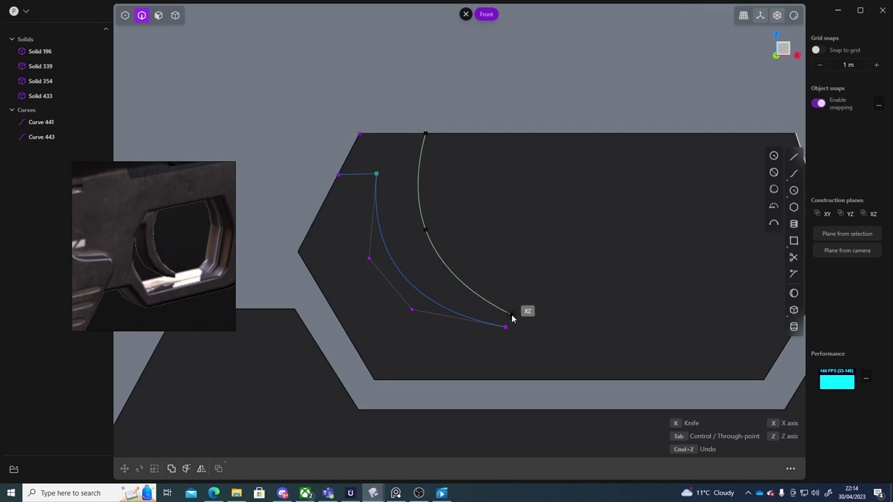
pyautogui.click(511, 314)
pyautogui.press('Return')
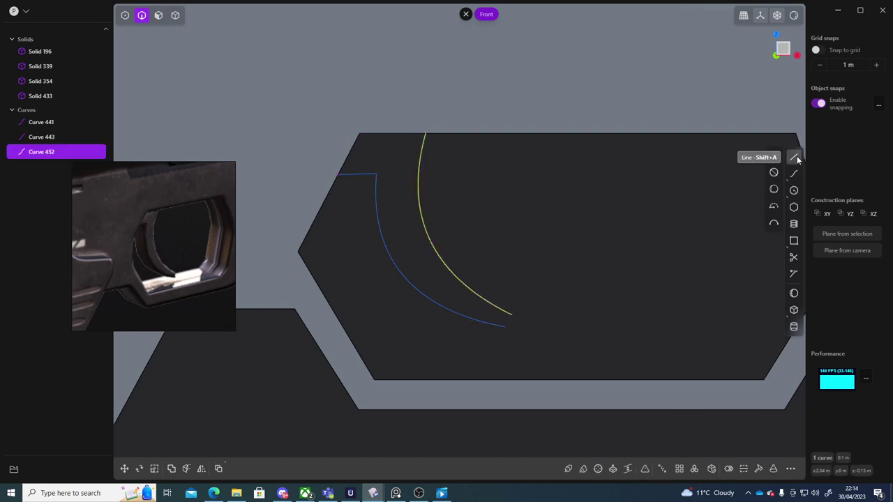
# Close the trigger outline with a line about 0.01 m long between the two curves' lower tips.
pyautogui.click(794, 157)
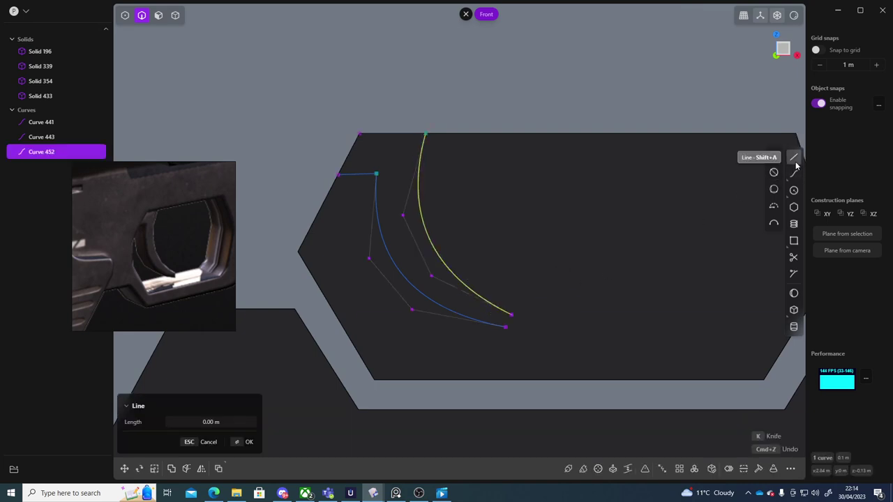
pyautogui.click(510, 314)
pyautogui.click(505, 326)
pyautogui.press('Return')
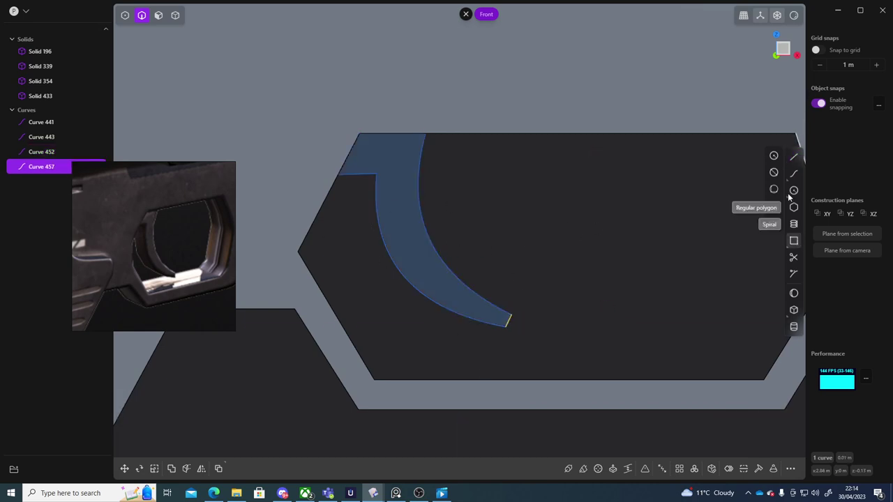
# Extrude the closed trigger profile sideways into a separate solid inside the guard opening.
pyautogui.press('3')
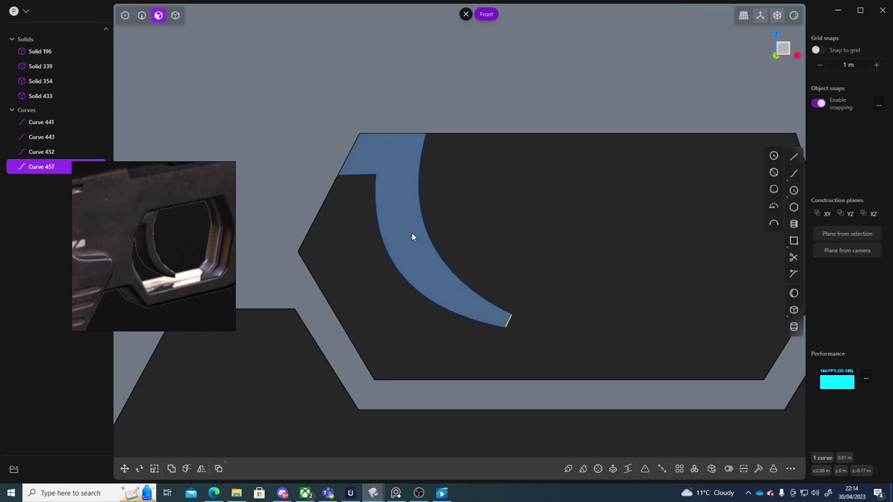
pyautogui.click(411, 233)
pyautogui.press('e')
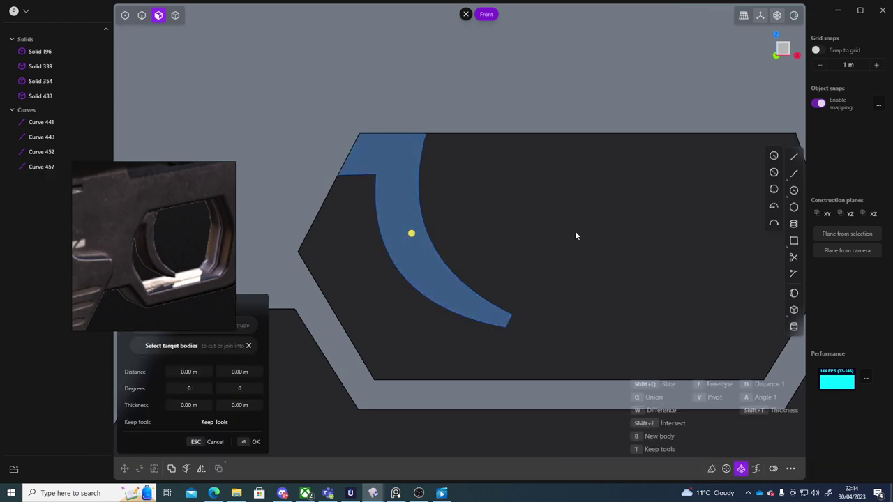
pyautogui.moveTo(576, 235); pyautogui.dragTo(519, 225, button='middle')
pyautogui.moveTo(508, 229); pyautogui.dragTo(478, 236)
pyautogui.moveTo(558, 246); pyautogui.dragTo(628, 244, button='middle')
pyautogui.press('Return')
# Fillet the edges of the trigger's outer side face: both long curves, the lower tip and the short notch edge at the top.
pyautogui.press('2')
pyautogui.moveTo(478, 281); pyautogui.dragTo(461, 293, button='middle')
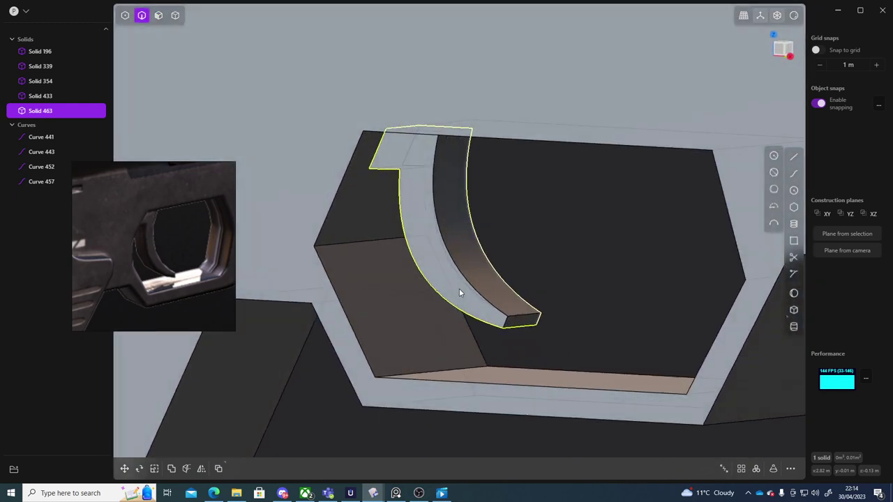
pyautogui.press('Escape')
pyautogui.moveTo(553, 226); pyautogui.dragTo(450, 259, button='middle')
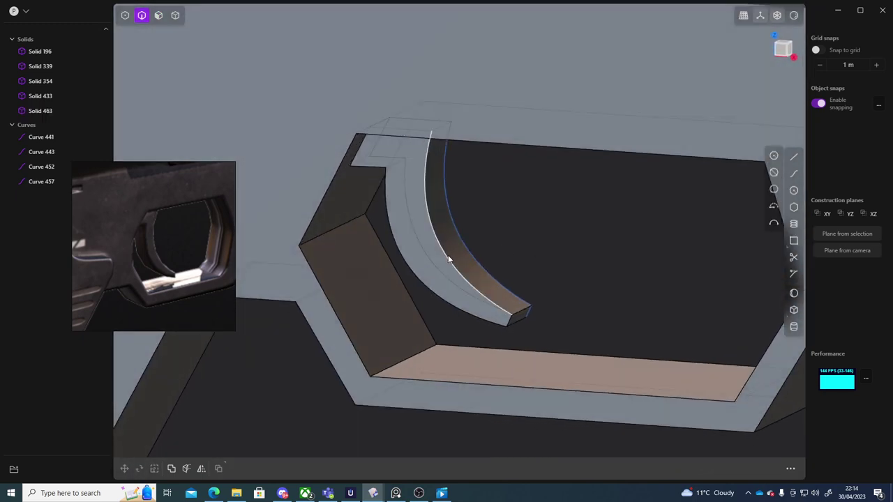
pyautogui.click(450, 259)
pyautogui.press('f')
pyautogui.moveTo(528, 255); pyautogui.dragTo(456, 274, button='middle')
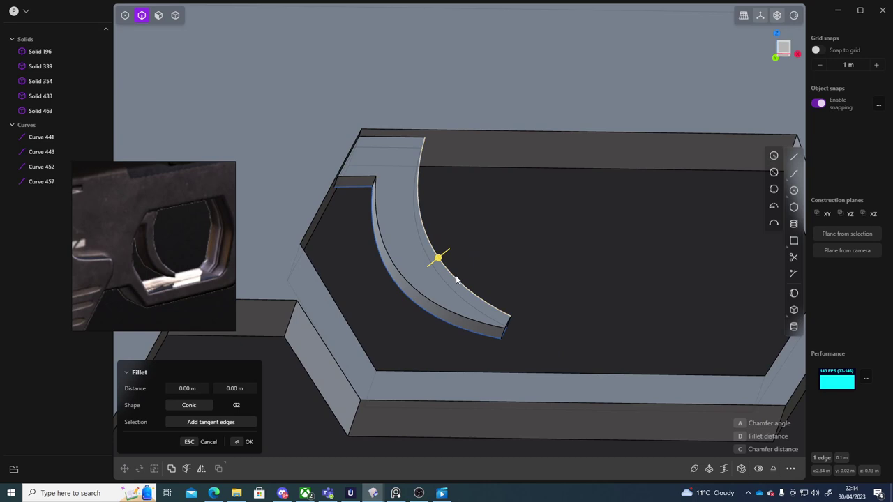
pyautogui.click(411, 282)
pyautogui.moveTo(546, 325); pyautogui.dragTo(497, 324, button='middle')
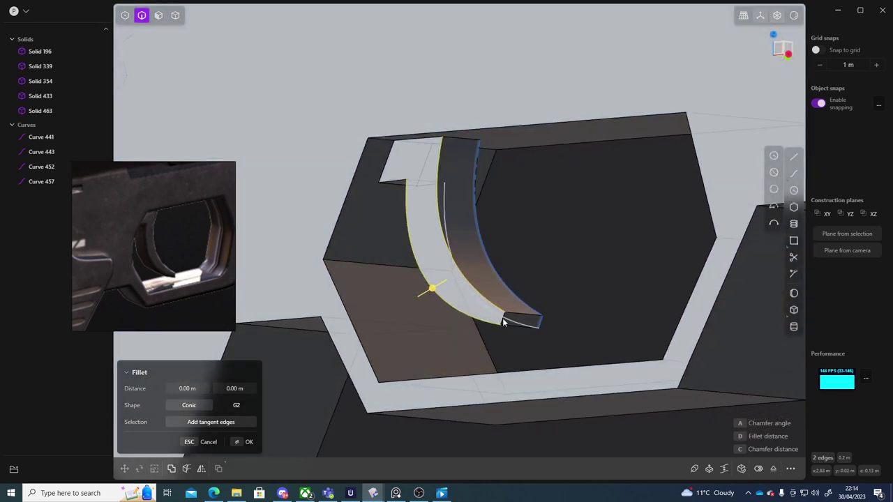
pyautogui.scroll(6, 504, 322)
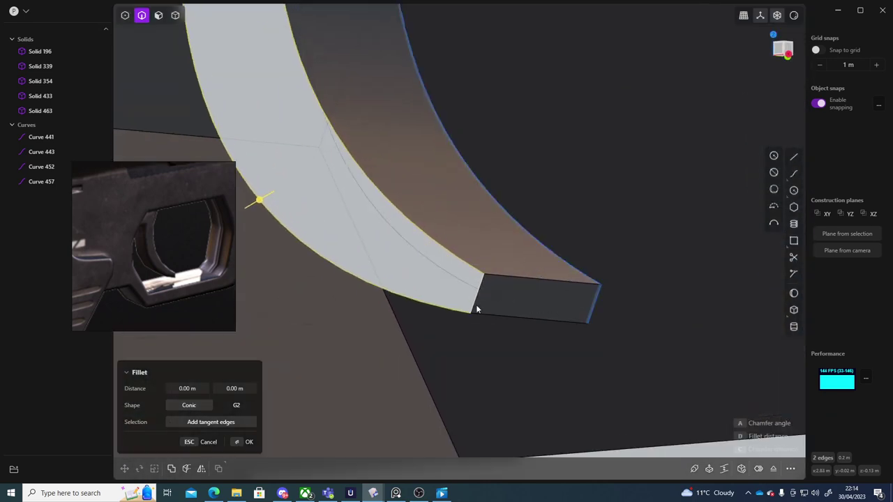
pyautogui.scroll(-5, 597, 243)
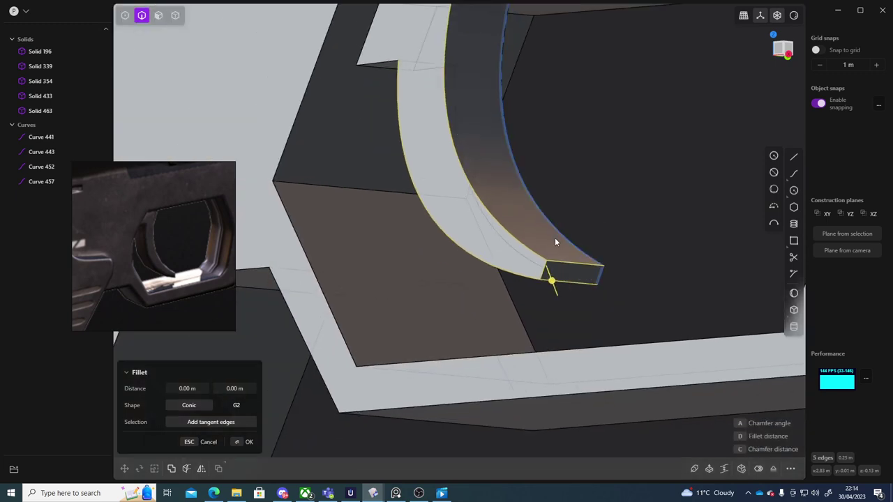
pyautogui.keyDown('shift'); pyautogui.moveTo(556, 240); pyautogui.dragTo(609, 405, button='middle'); pyautogui.keyUp('shift')
pyautogui.click(428, 230)
pyautogui.moveTo(585, 278); pyautogui.dragTo(409, 249, button='middle')
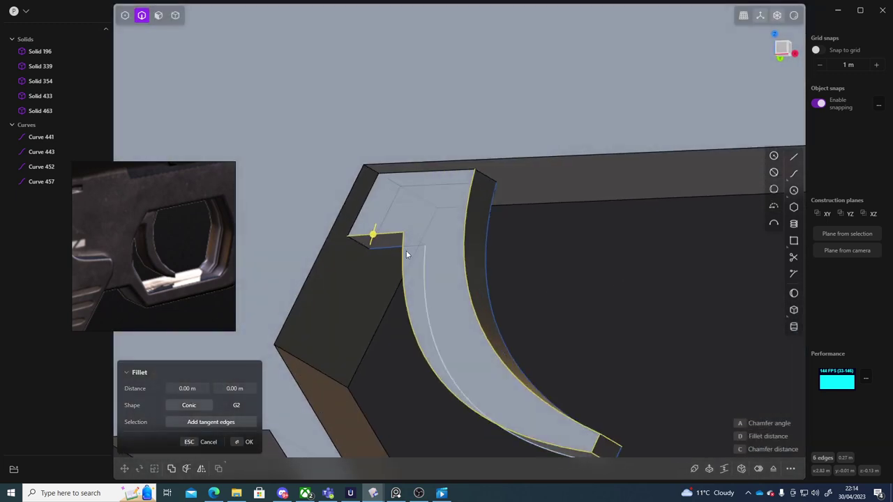
pyautogui.moveTo(372, 234); pyautogui.dragTo(374, 238)
pyautogui.press('Return')
# Delete the four leftover curves of the trigger profile.
pyautogui.moveTo(611, 241); pyautogui.dragTo(87, 214, button='middle')
pyautogui.scroll(-5, 632, 281)
pyautogui.click(670, 311)
pyautogui.click(41, 137)
pyautogui.keyDown('shift'); pyautogui.click(40, 181); pyautogui.keyUp('shift')
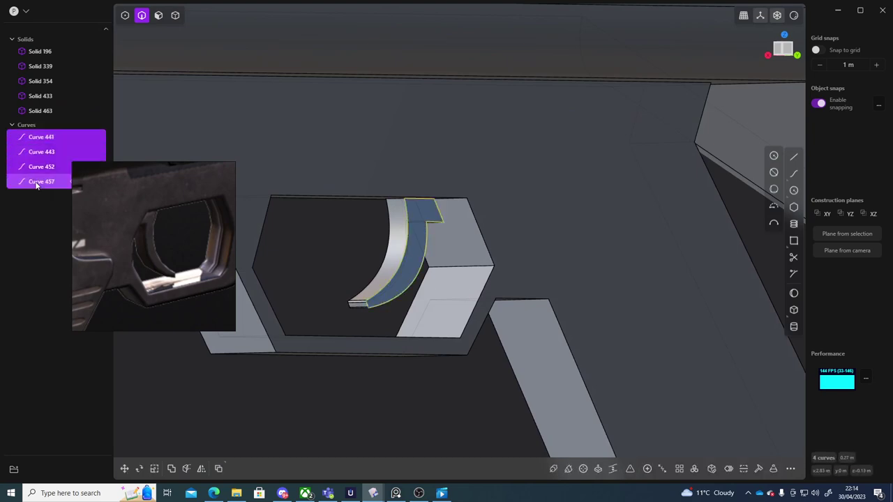
pyautogui.press('Delete')
# Mirror the filleted trigger solid sideways to make a matching half on the opposite side of its flat inner face.
pyautogui.press('7')
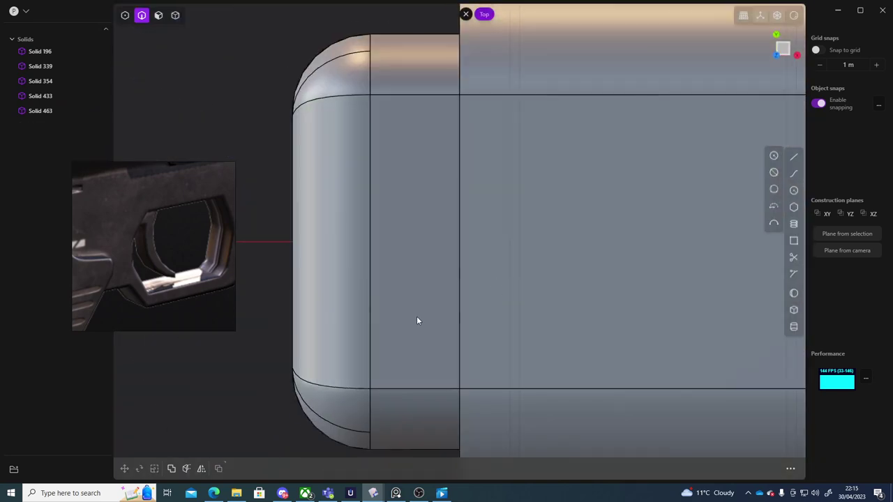
pyautogui.moveTo(416, 321); pyautogui.dragTo(466, 309, button='middle')
pyautogui.keyDown('shift'); pyautogui.moveTo(670, 268); pyautogui.dragTo(484, 289, button='middle'); pyautogui.keyUp('shift')
pyautogui.scroll(4, 484, 289)
pyautogui.press('4')
pyautogui.click(388, 88)
pyautogui.keyDown('shift'); pyautogui.moveTo(510, 132); pyautogui.dragTo(529, 276, button='middle'); pyautogui.keyUp('shift')
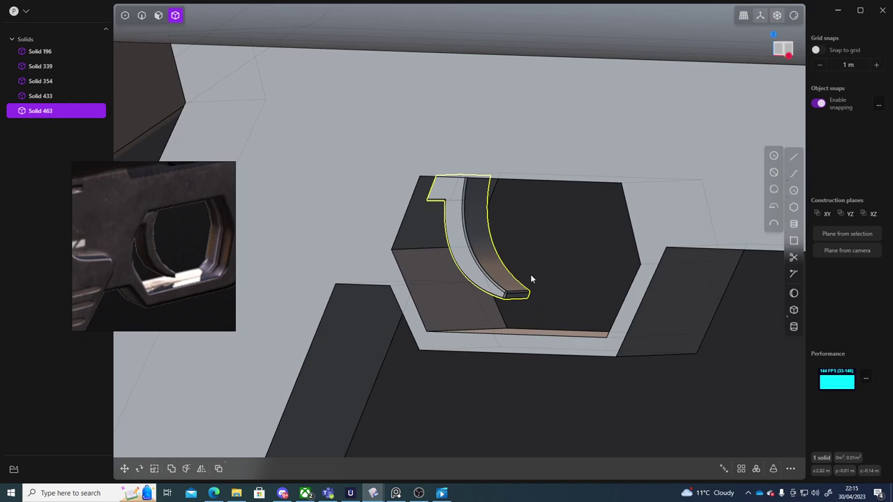
pyautogui.hotkey('alt', 'x')
pyautogui.scroll(-5, 599, 373)
pyautogui.scroll(-4, 433, 370)
pyautogui.moveTo(435, 374); pyautogui.dragTo(636, 280, button='middle')
pyautogui.click(376, 143)
pyautogui.rightClick(564, 209)
pyautogui.moveTo(504, 231); pyautogui.dragTo(729, 239, button='middle')
pyautogui.press('Escape')
# Unite the two mirrored trigger halves into a single solid with a Boolean union.
pyautogui.moveTo(428, 285)
pyautogui.mouseDown(button='middle')
pyautogui.moveTo(696, 276)
pyautogui.moveTo(430, 273)
pyautogui.mouseUp(button='middle')
pyautogui.scroll(6, 488, 216)
pyautogui.keyDown('shift'); pyautogui.moveTo(487, 216); pyautogui.dragTo(475, 295, button='middle'); pyautogui.keyUp('shift')
pyautogui.scroll(-6, 474, 296)
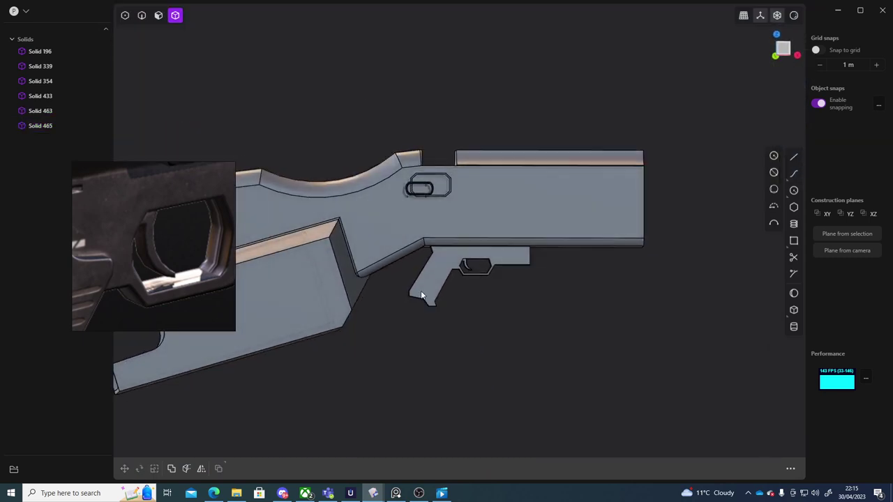
pyautogui.scroll(-3, 420, 296)
pyautogui.scroll(3, 465, 291)
pyautogui.moveTo(466, 329); pyautogui.dragTo(401, 321, button='middle')
pyautogui.scroll(5, 476, 294)
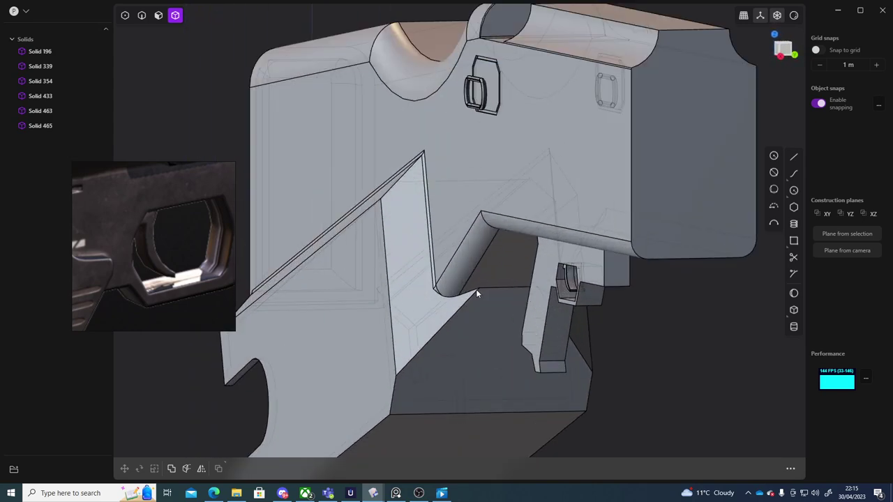
pyautogui.scroll(5, 476, 293)
pyautogui.click(638, 218)
pyautogui.moveTo(693, 275); pyautogui.dragTo(593, 236, button='middle')
pyautogui.keyDown('shift'); pyautogui.click(602, 187); pyautogui.keyUp('shift')
pyautogui.press('q')
pyautogui.press('q')
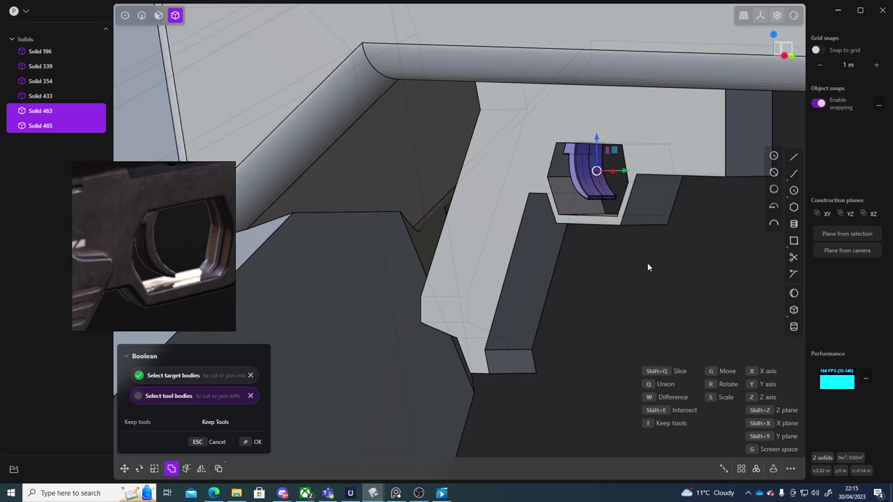
pyautogui.rightClick(592, 194)
# Narrow the trigger by scaling it along its width (Y) to 0.6506.
pyautogui.moveTo(692, 262); pyautogui.dragTo(660, 237, button='middle')
pyautogui.press('s')
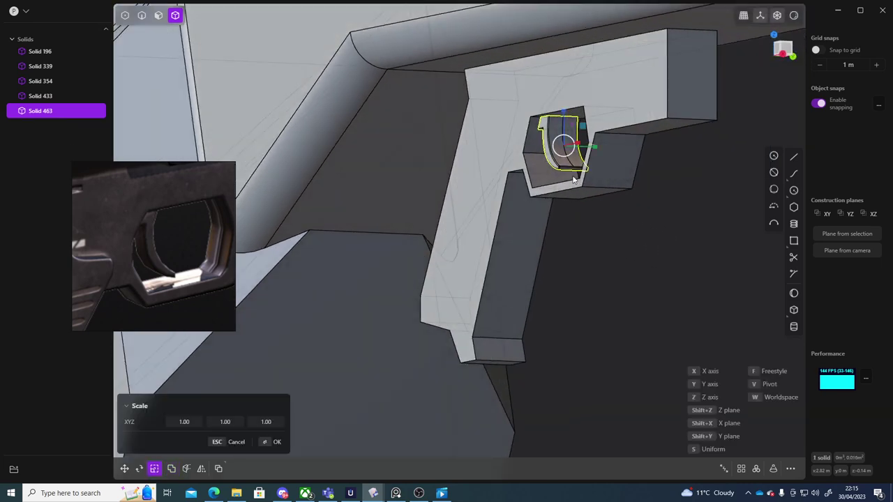
pyautogui.moveTo(591, 149); pyautogui.dragTo(582, 148)
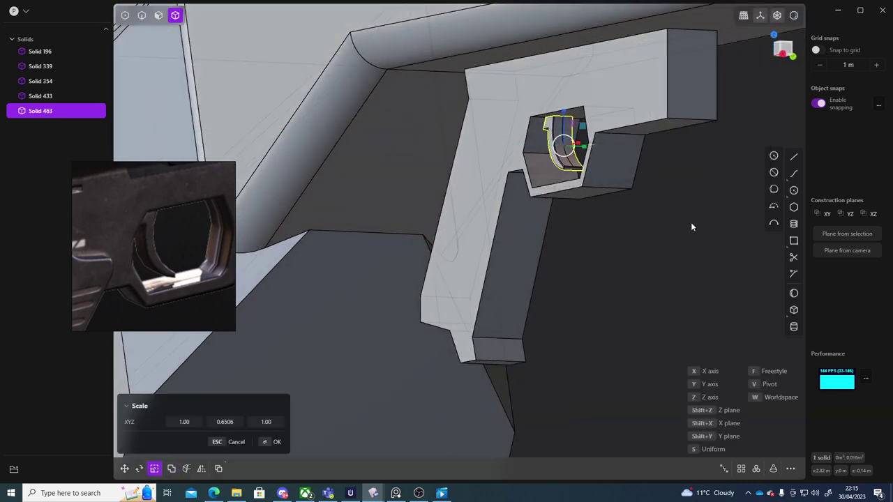
pyautogui.rightClick(691, 222)
# Compare the proportions of the whole rifle and its pistol grip with the reference image of the complete weapon.
pyautogui.moveTo(690, 222); pyautogui.dragTo(617, 309, button='middle')
pyautogui.scroll(-5, 745, 267)
pyautogui.click(751, 303)
pyautogui.scroll(-5, 752, 304)
pyautogui.keyDown('shift'); pyautogui.moveTo(612, 311); pyautogui.dragTo(540, 298, button='middle'); pyautogui.keyUp('shift')
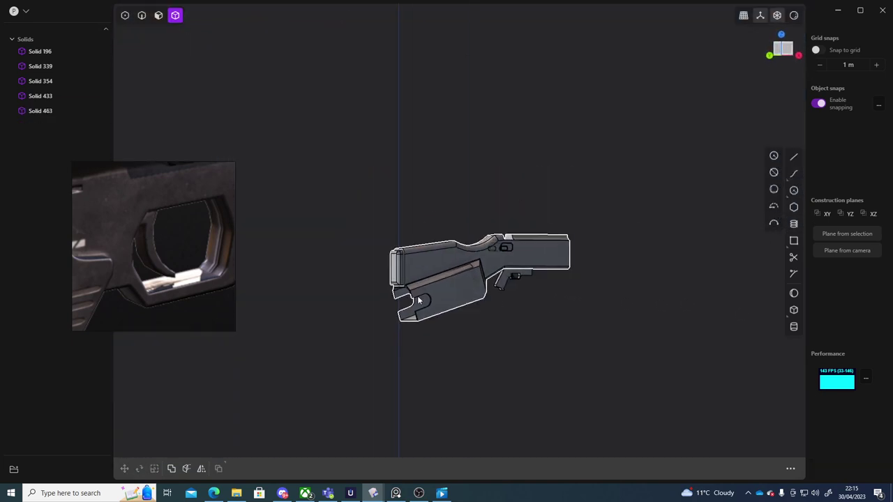
pyautogui.scroll(-10, 146, 261)
pyautogui.moveTo(146, 261); pyautogui.dragTo(170, 262, button='middle')
pyautogui.scroll(1, 170, 258)
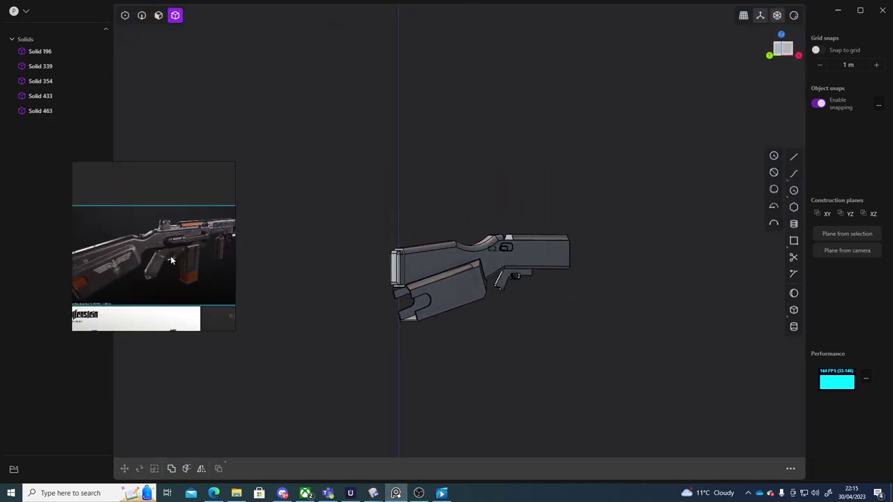
pyautogui.click(572, 297)
pyautogui.scroll(8, 558, 297)
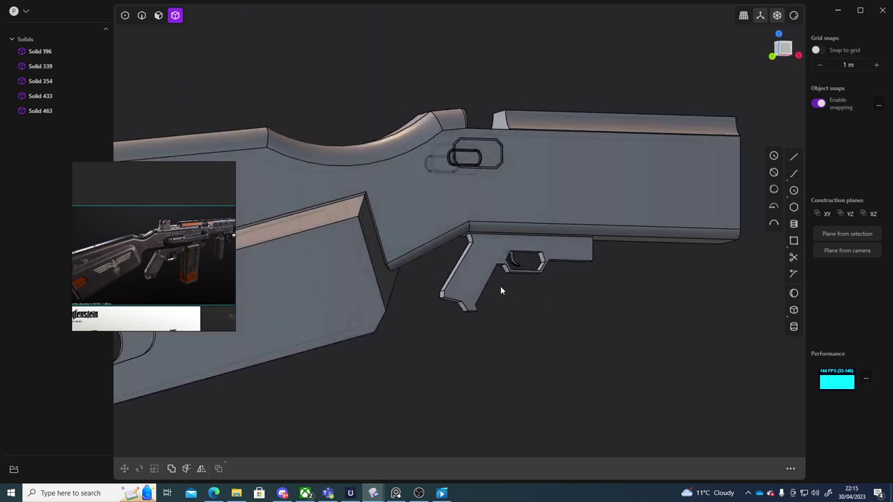
# Scale the pistol grip and trigger together uniformly by about 1.41.
pyautogui.moveTo(505, 294)
pyautogui.mouseDown(button='middle')
pyautogui.moveTo(506, 263)
pyautogui.moveTo(489, 267)
pyautogui.moveTo(462, 241)
pyautogui.moveTo(522, 303)
pyautogui.moveTo(507, 291)
pyautogui.mouseUp(button='middle')
pyautogui.click(461, 242)
pyautogui.keyDown('shift'); pyautogui.click(492, 242); pyautogui.keyUp('shift')
pyautogui.press('s')
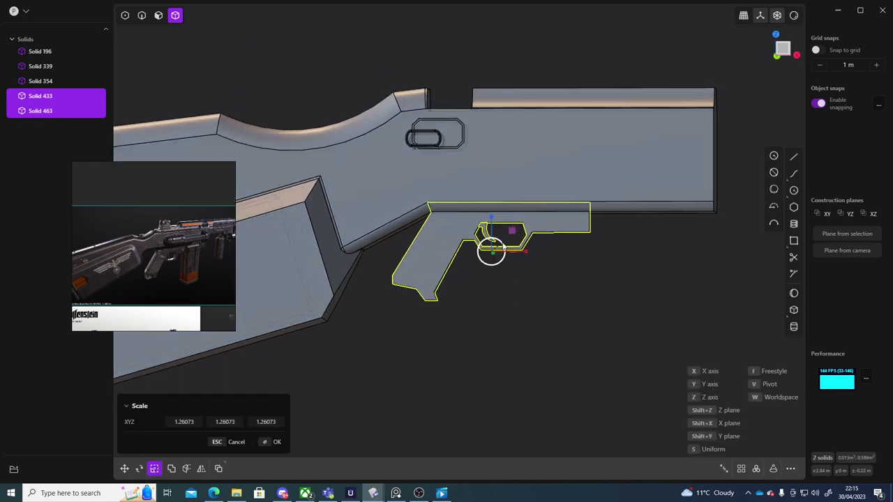
pyautogui.keyDown('shift'); pyautogui.moveTo(552, 298); pyautogui.dragTo(472, 260, button='middle'); pyautogui.keyUp('shift')
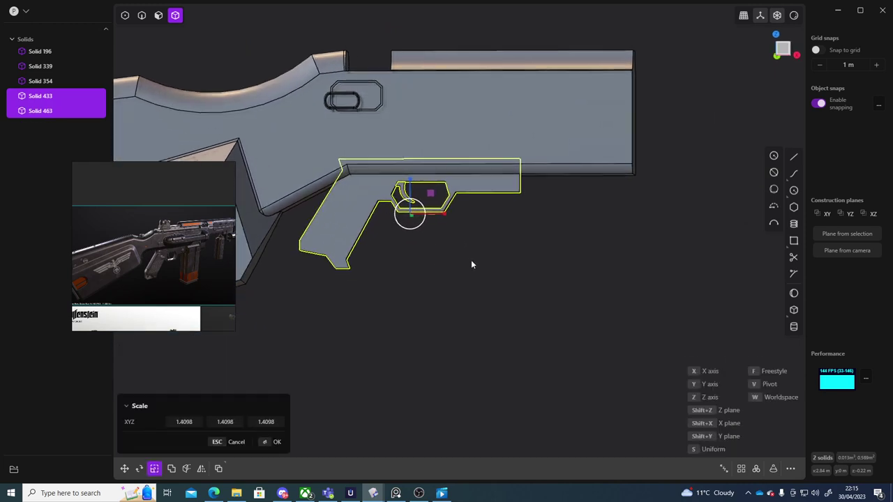
# Move the grip and trigger down about 0.058 m, and shift them slightly forward along X under the receiver.
pyautogui.press('g')
pyautogui.moveTo(410, 187); pyautogui.dragTo(411, 188)
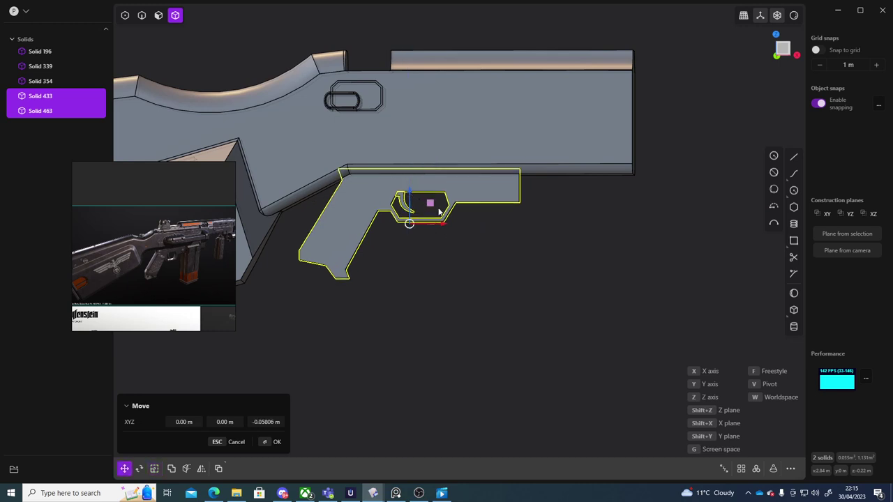
pyautogui.press('x')
pyautogui.rightClick(502, 259)
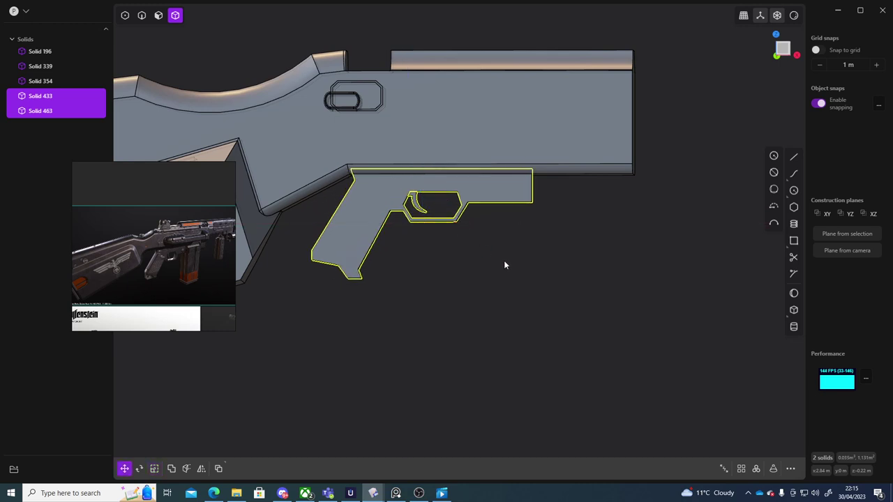
# Examine the grip from several sides and study the shape of its lower end in the close-up reference image.
pyautogui.scroll(-6, 496, 279)
pyautogui.click(519, 305)
pyautogui.moveTo(510, 321); pyautogui.dragTo(535, 327, button='middle')
pyautogui.scroll(5, 530, 307)
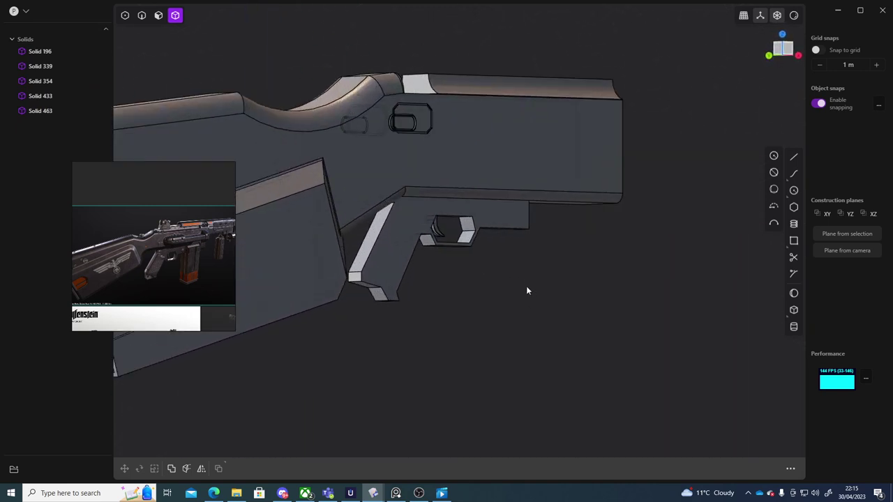
pyautogui.moveTo(526, 291); pyautogui.dragTo(388, 281, button='middle')
pyautogui.scroll(8, 152, 279)
pyautogui.moveTo(510, 277); pyautogui.dragTo(499, 264, button='middle')
pyautogui.click(783, 49)
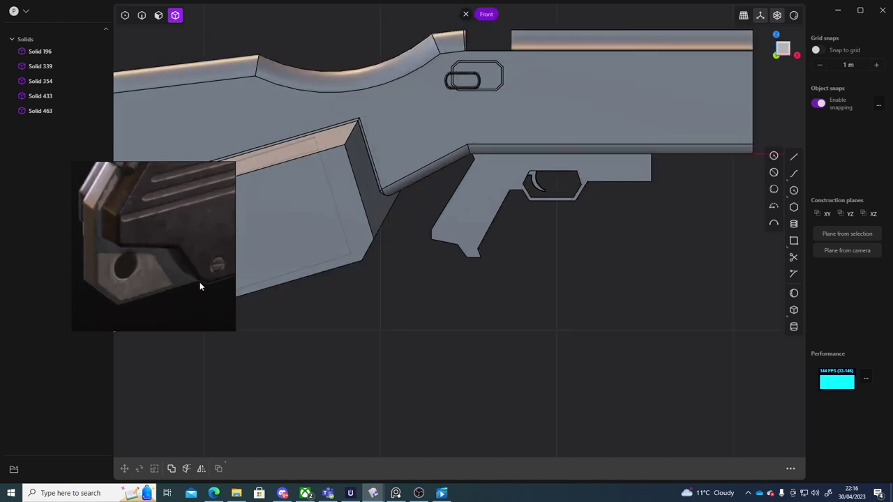
pyautogui.scroll(5, 510, 268)
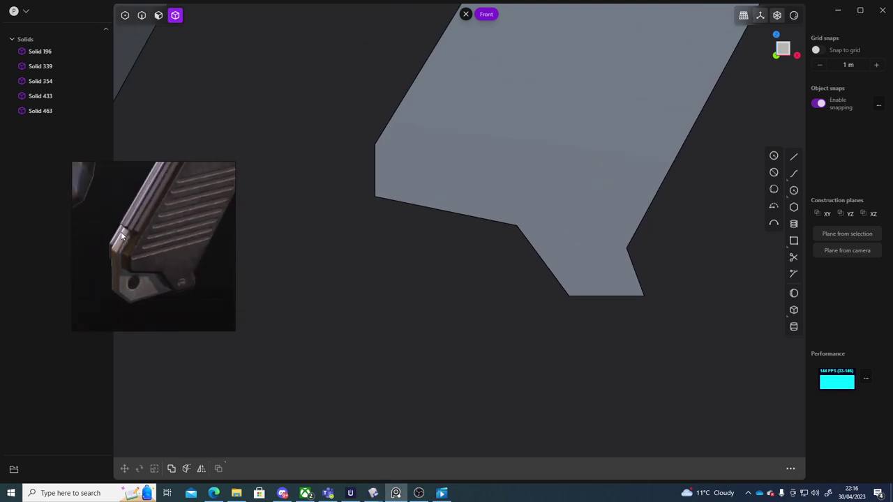
pyautogui.scroll(-3, 371, 341)
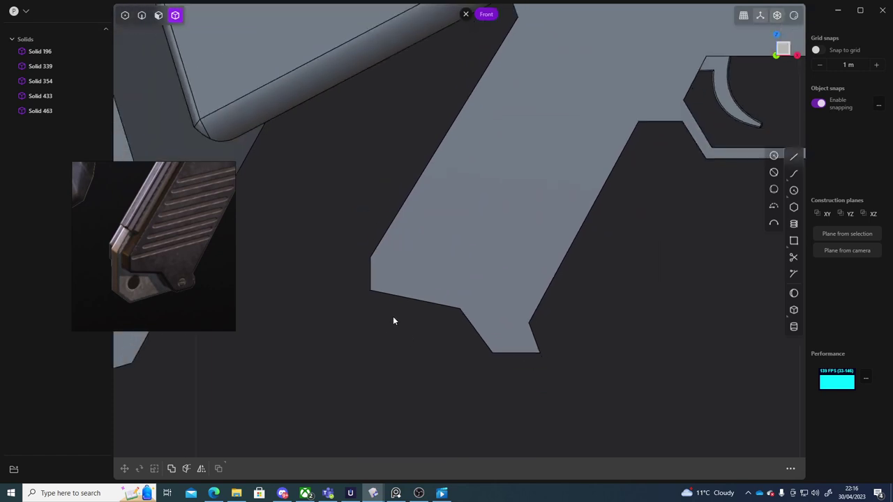
pyautogui.moveTo(180, 259); pyautogui.dragTo(446, 296, button='middle')
# In the front view, draw a closed straight-line outline for an end plate around the grip's lower rear corner.
pyautogui.click(785, 46)
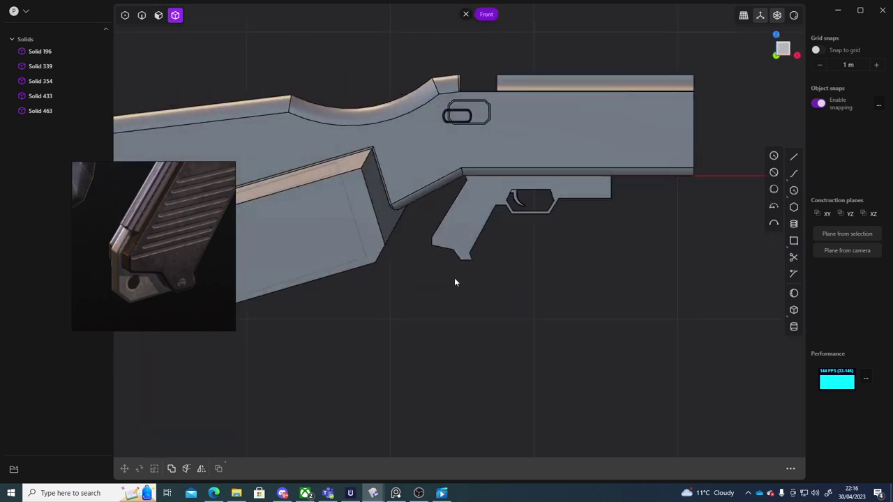
pyautogui.scroll(4, 448, 286)
pyautogui.keyDown('shift'); pyautogui.moveTo(421, 277); pyautogui.dragTo(441, 307, button='middle'); pyautogui.keyUp('shift')
pyautogui.scroll(5, 424, 266)
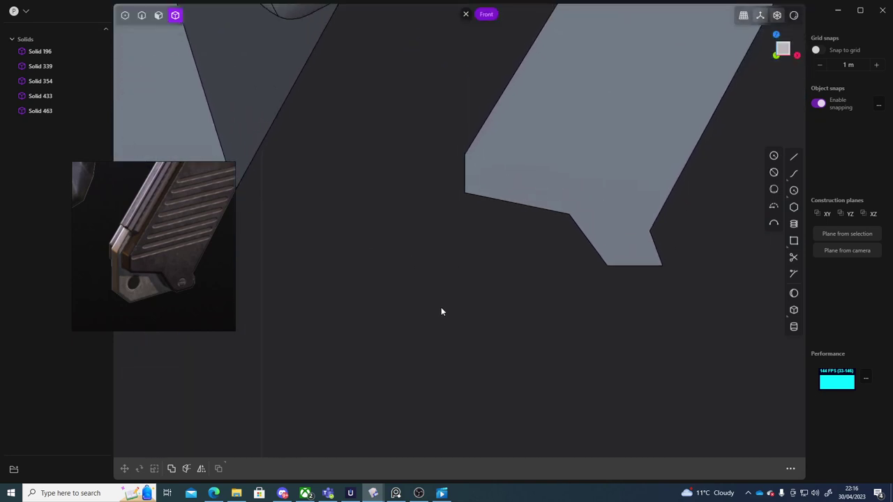
pyautogui.click(795, 157)
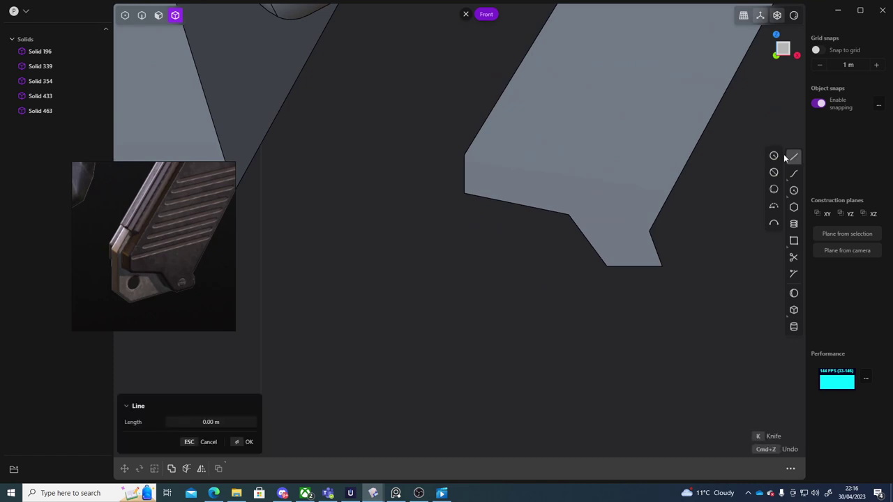
pyautogui.click(463, 156)
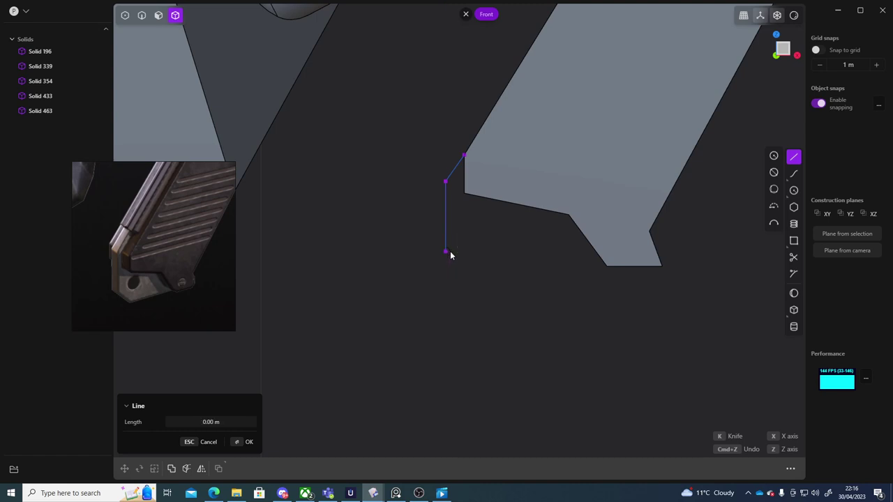
pyautogui.click(446, 251)
pyautogui.hotkey('ctrl', 'z')
pyautogui.click(445, 239)
pyautogui.click(464, 153)
# Extrude the end-plate outline 0.03755 m sideways into a separate solid.
pyautogui.moveTo(411, 177); pyautogui.dragTo(424, 193, button='middle')
pyautogui.press('3')
pyautogui.click(404, 186)
pyautogui.press('e')
pyautogui.moveTo(427, 192); pyautogui.dragTo(449, 188)
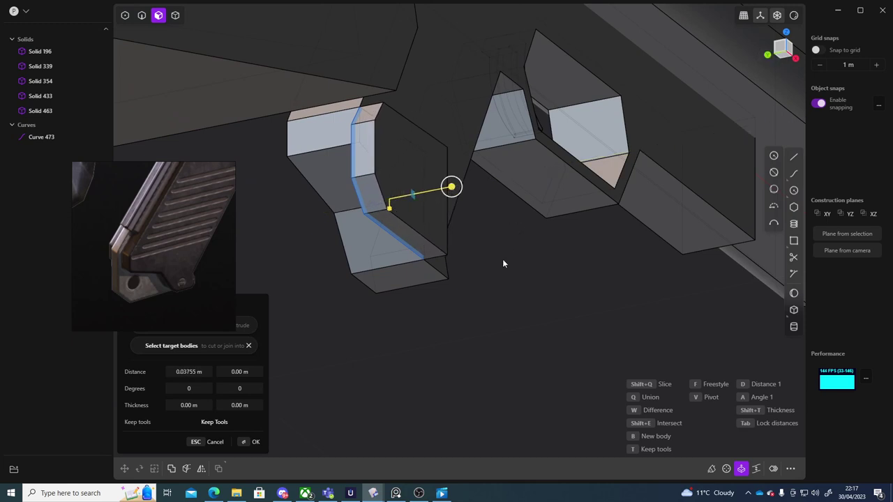
pyautogui.rightClick(503, 259)
# Move the end plate sideways along Y into the middle of the grip's width.
pyautogui.moveTo(502, 258); pyautogui.dragTo(535, 188, button='middle')
pyautogui.press('g')
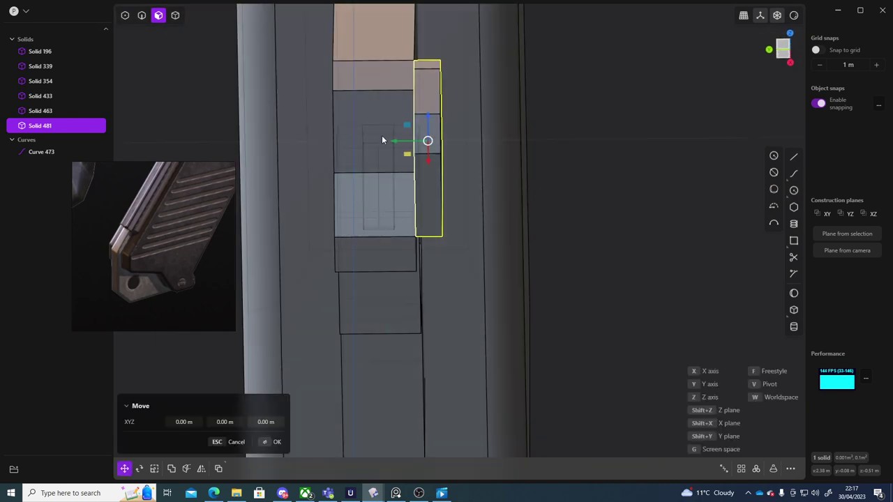
pyautogui.keyDown('shift'); pyautogui.moveTo(393, 149); pyautogui.dragTo(464, 246, button='middle'); pyautogui.keyUp('shift')
pyautogui.moveTo(464, 246); pyautogui.dragTo(461, 205, button='middle')
pyautogui.moveTo(482, 237); pyautogui.dragTo(438, 239)
pyautogui.scroll(-6, 563, 240)
pyautogui.moveTo(574, 240); pyautogui.dragTo(456, 273, button='middle')
pyautogui.press('Return')
# Delete the leftover outline curve of the end plate.
pyautogui.moveTo(457, 243); pyautogui.dragTo(394, 238, button='middle')
pyautogui.click(496, 274)
pyautogui.click(32, 152)
pyautogui.press('Delete')
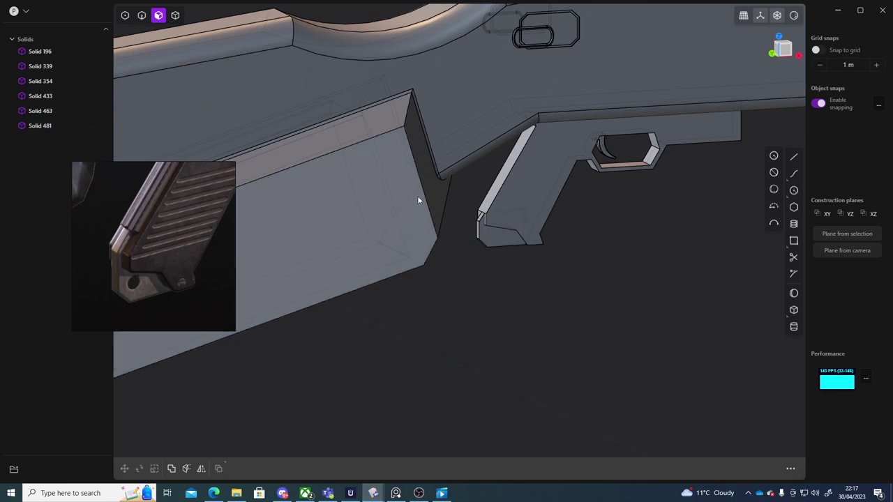
# Offset the end plate's slanted upper rear face outward by about 0.003 m.
pyautogui.moveTo(419, 198); pyautogui.dragTo(436, 214, button='middle')
pyautogui.scroll(5, 437, 214)
pyautogui.moveTo(546, 237); pyautogui.dragTo(453, 220, button='middle')
pyautogui.keyDown('shift'); pyautogui.moveTo(516, 215); pyautogui.dragTo(443, 244, button='middle'); pyautogui.keyUp('shift')
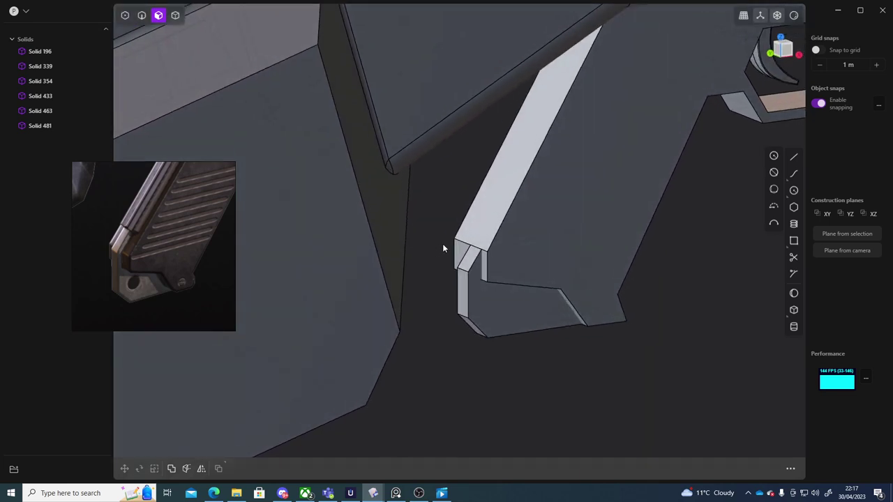
pyautogui.scroll(5, 446, 250)
pyautogui.moveTo(491, 265); pyautogui.dragTo(458, 251)
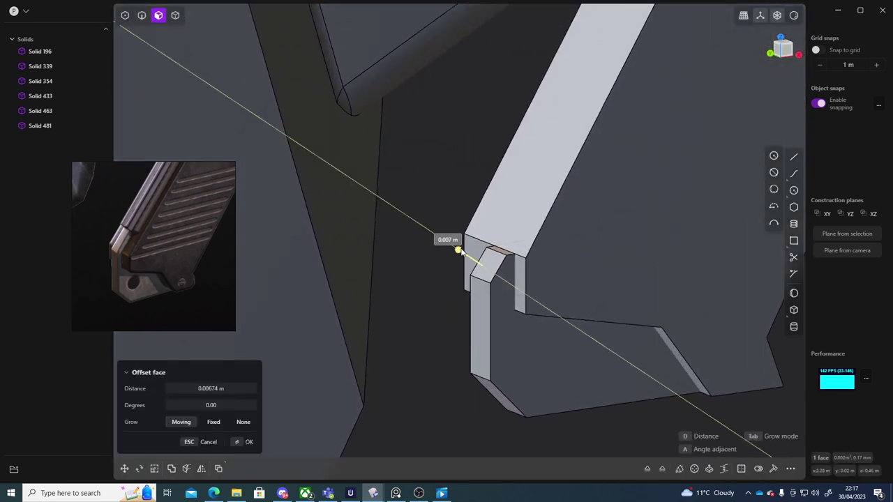
pyautogui.moveTo(476, 273); pyautogui.dragTo(447, 260, button='middle')
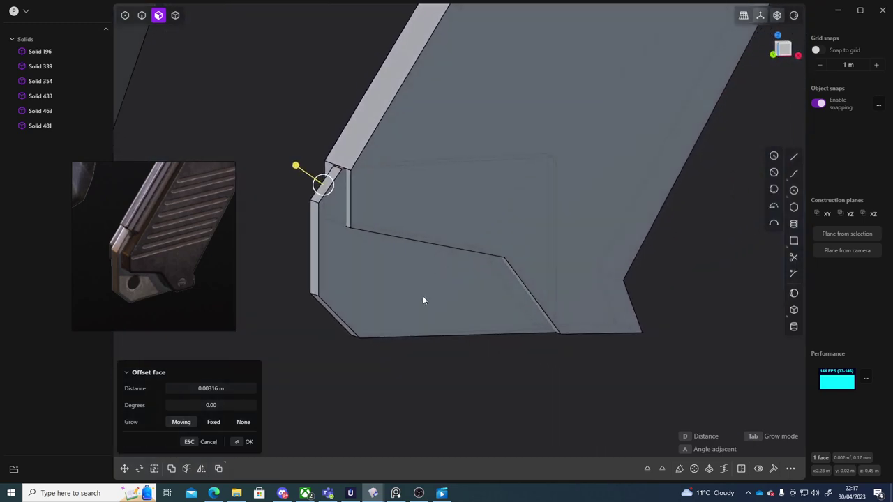
pyautogui.click(393, 369)
pyautogui.moveTo(392, 371); pyautogui.dragTo(487, 315, button='middle')
pyautogui.scroll(-5, 440, 314)
pyautogui.press('Escape')
# Examine the end plate's profile against the grip and the whole rifle in the front view and at an angle.
pyautogui.click(781, 47)
pyautogui.keyDown('shift'); pyautogui.moveTo(377, 253); pyautogui.dragTo(411, 242, button='middle'); pyautogui.keyUp('shift')
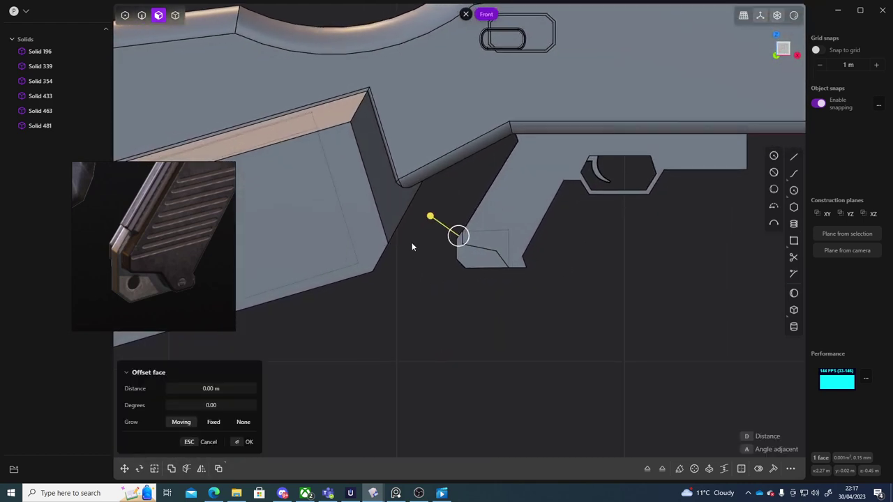
pyautogui.scroll(5, 412, 242)
pyautogui.scroll(5, 536, 254)
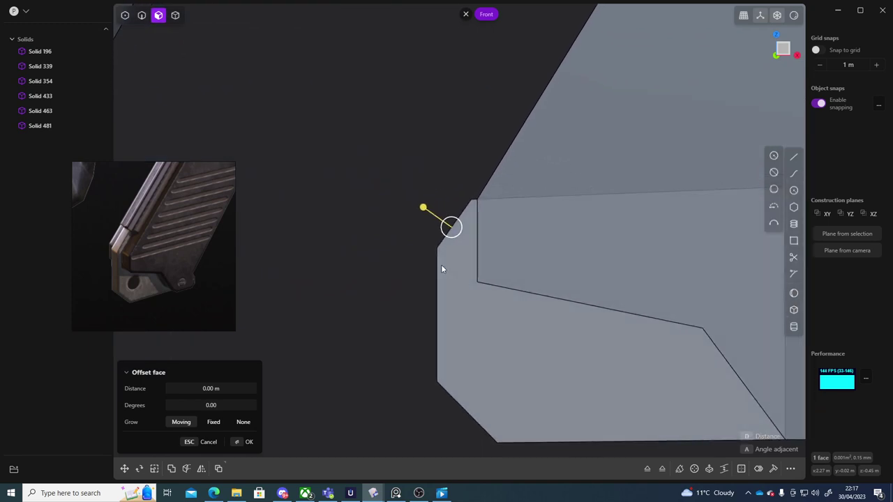
pyautogui.scroll(-8, 448, 225)
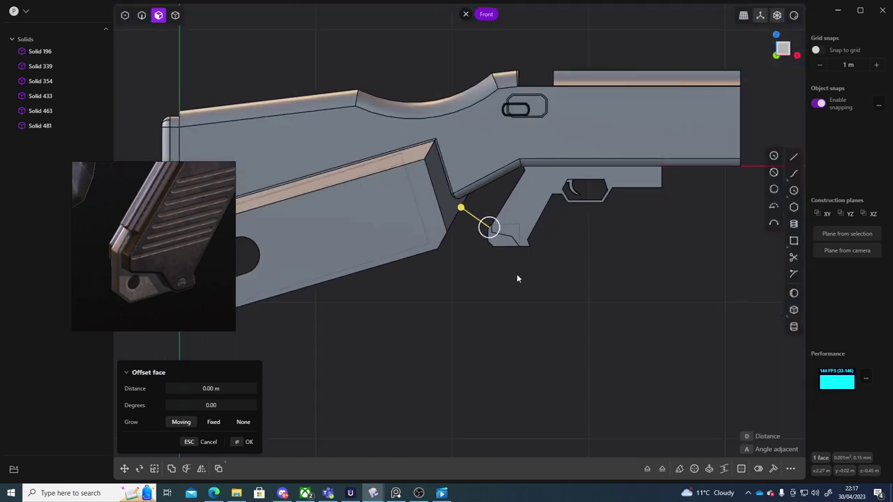
pyautogui.press('Escape')
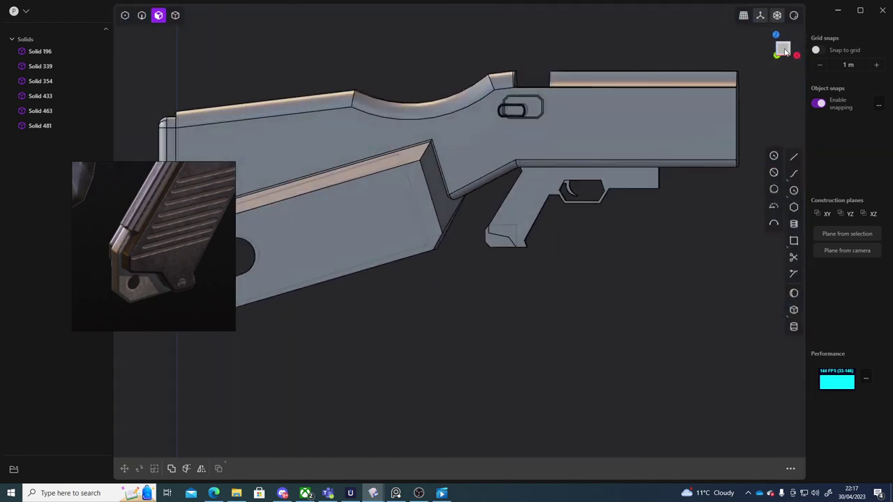
pyautogui.click(783, 50)
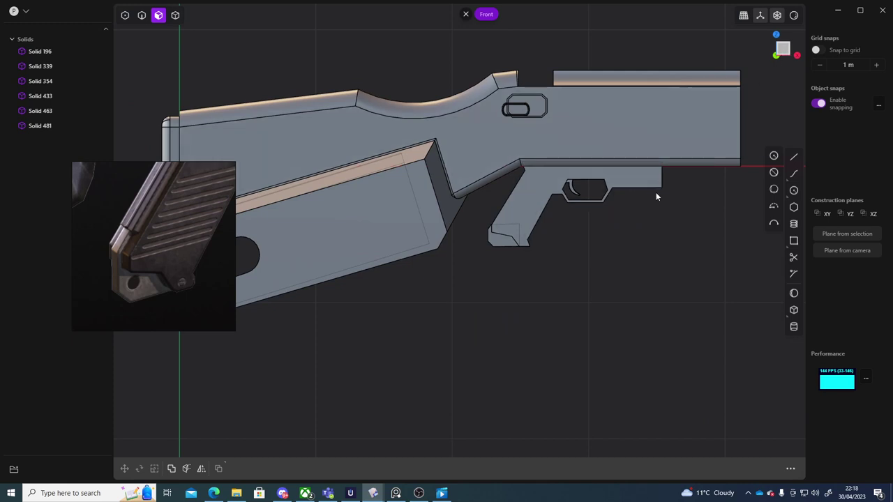
pyautogui.scroll(5, 656, 192)
pyautogui.scroll(5, 682, 272)
pyautogui.moveTo(642, 270)
pyautogui.keyDown('shift'); pyautogui.mouseDown(button='middle')
pyautogui.moveTo(822, 295)
pyautogui.moveTo(880, 293)
pyautogui.mouseUp(button='middle'); pyautogui.keyUp('shift')
pyautogui.keyDown('shift'); pyautogui.moveTo(517, 284); pyautogui.dragTo(651, 303, button='middle'); pyautogui.keyUp('shift')
pyautogui.moveTo(396, 255); pyautogui.dragTo(662, 231, button='middle')
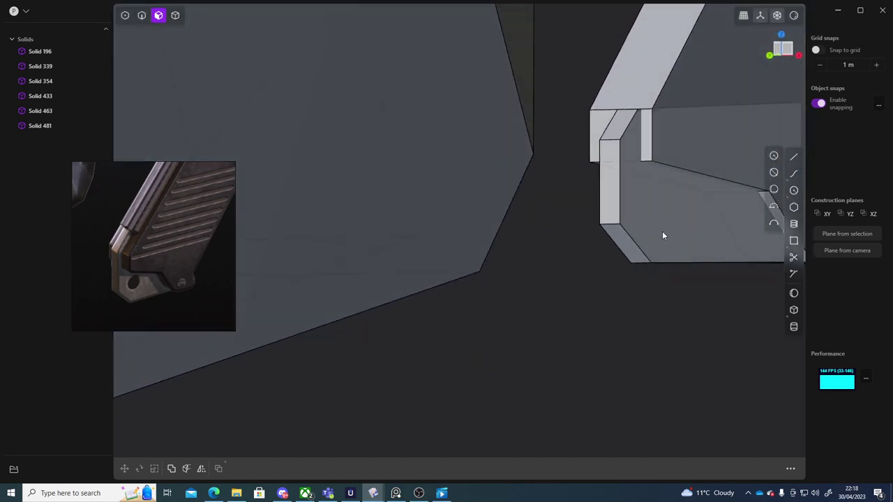
pyautogui.click(663, 229)
pyautogui.press('o')
pyautogui.press('Escape')
# Try to mirror the end-plate solid along Y across the rifle's centre plane.
pyautogui.press('4')
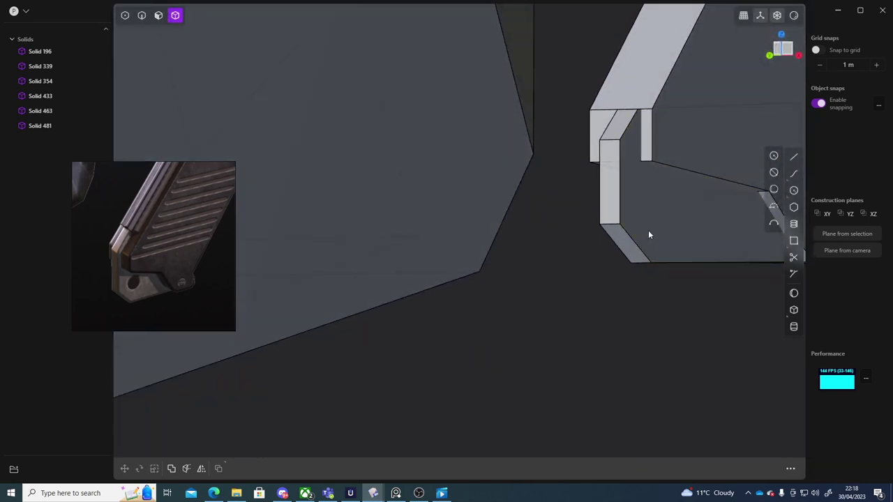
pyautogui.click(625, 240)
pyautogui.moveTo(625, 240); pyautogui.dragTo(531, 301, button='middle')
pyautogui.hotkey('alt', 'x')
pyautogui.scroll(-8, 611, 301)
pyautogui.click(491, 201)
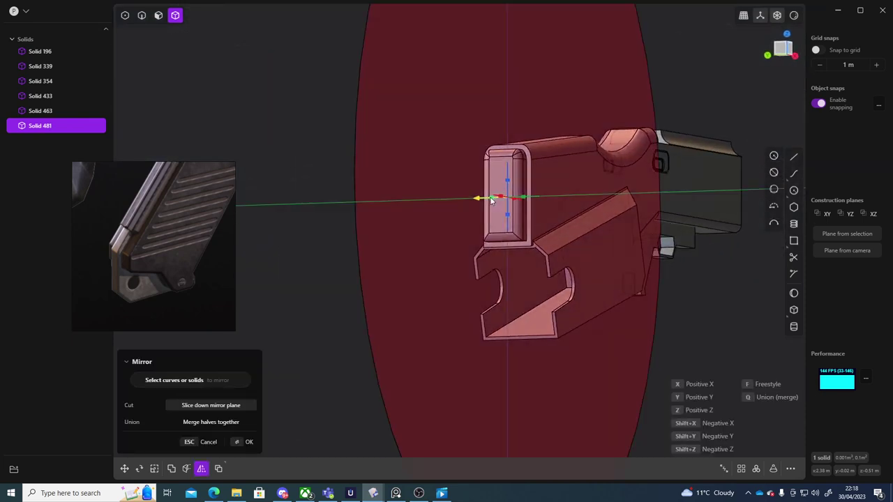
pyautogui.moveTo(697, 311); pyautogui.dragTo(603, 304, button='middle')
pyautogui.press('Escape')
pyautogui.hotkey('alt', 'x')
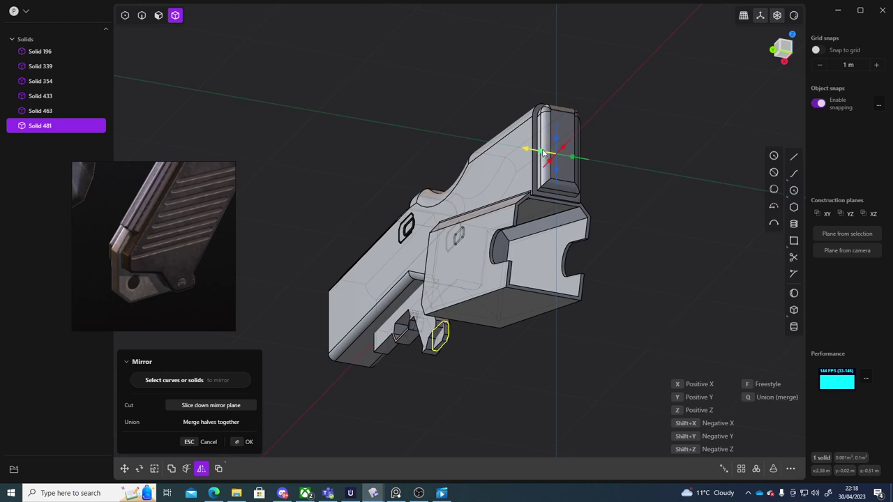
pyautogui.click(539, 151)
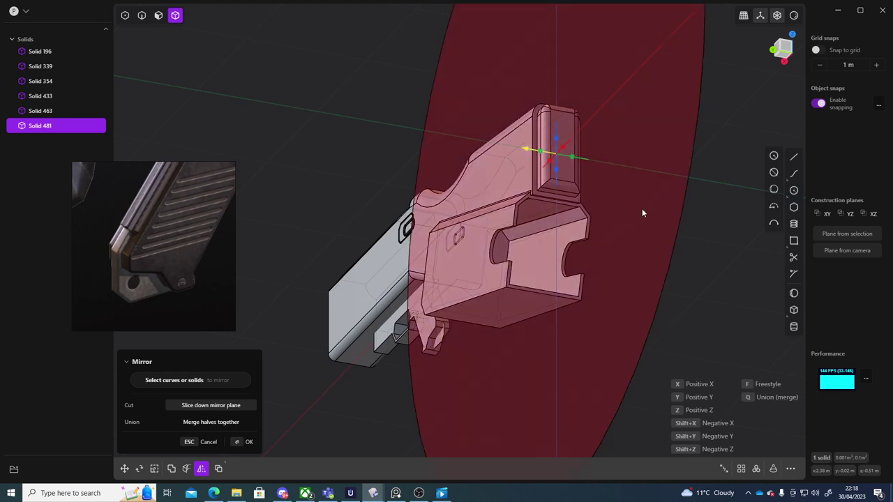
pyautogui.press('Return')
pyautogui.moveTo(547, 362); pyautogui.dragTo(543, 233, button='middle')
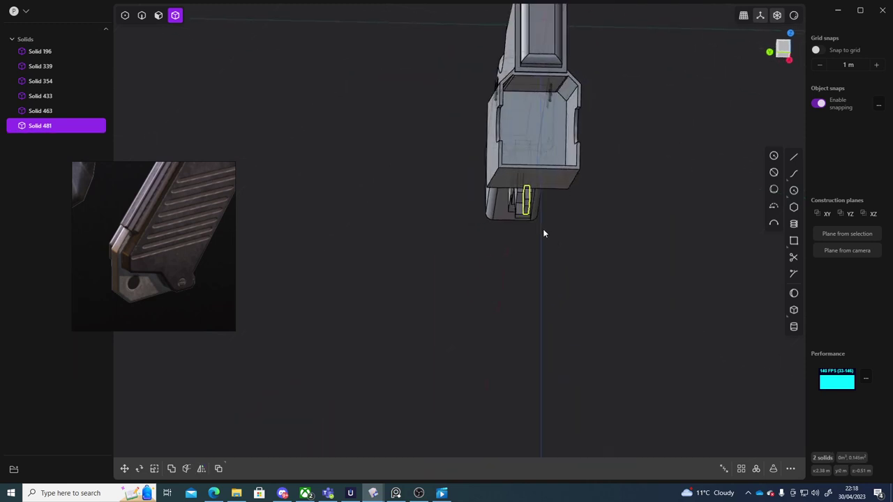
pyautogui.scroll(-10, 543, 233)
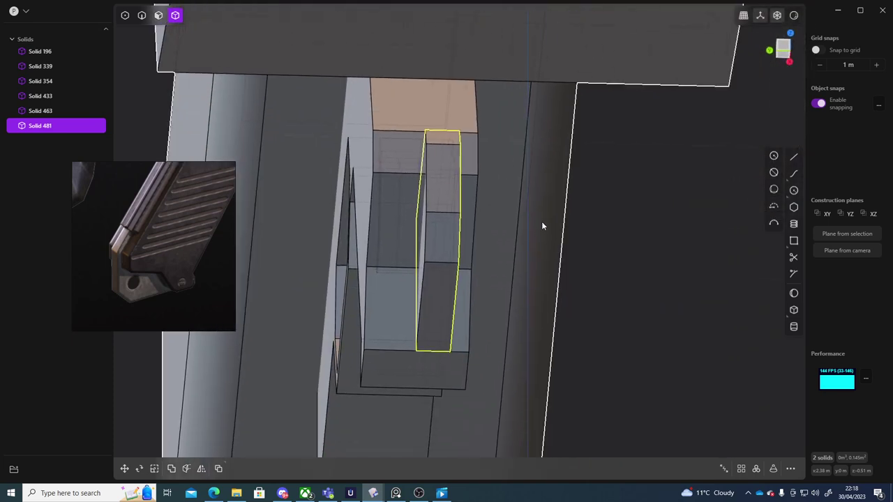
pyautogui.press('g')
pyautogui.moveTo(402, 229); pyautogui.dragTo(374, 229)
pyautogui.moveTo(407, 249); pyautogui.dragTo(407, 263)
pyautogui.press('Escape')
pyautogui.moveTo(558, 272); pyautogui.dragTo(643, 225, button='middle')
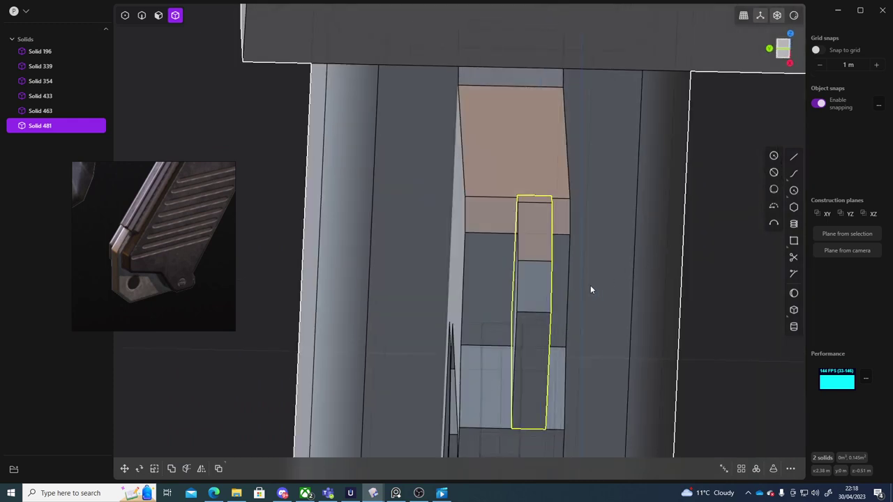
# Move the end plate 0.03326 m along Y toward the opposite side of the grip.
pyautogui.press('g')
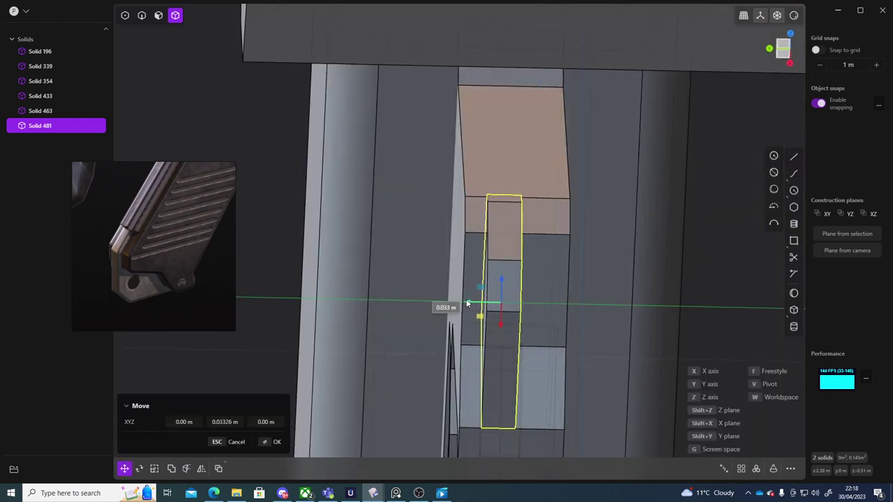
pyautogui.moveTo(467, 303); pyautogui.dragTo(466, 329, button='middle')
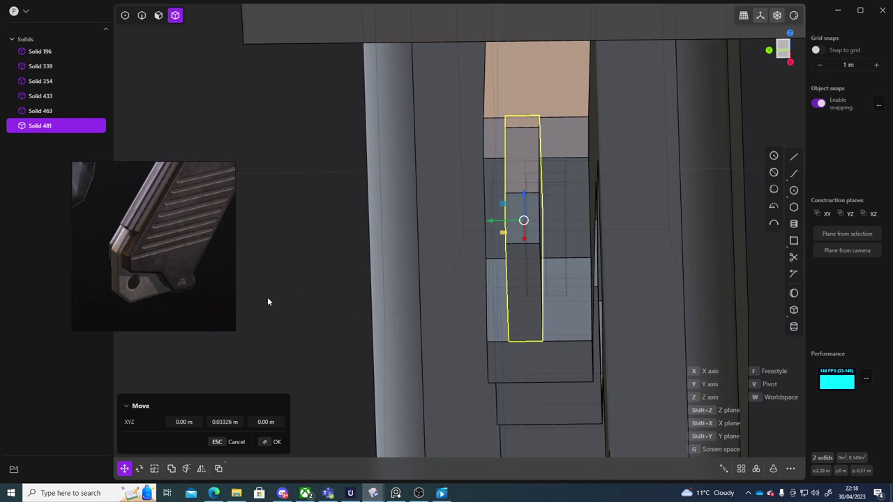
pyautogui.press('Return')
# Mirror the end plate along Y across the rifle's centre plane.
pyautogui.scroll(-6, 381, 330)
pyautogui.moveTo(377, 330); pyautogui.dragTo(528, 339, button='middle')
pyautogui.hotkey('alt', 'x')
pyautogui.scroll(-8, 403, 319)
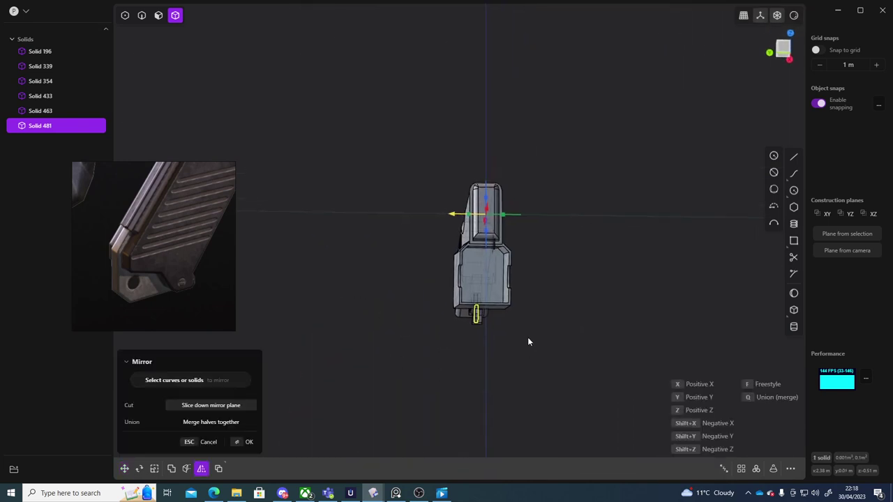
pyautogui.moveTo(546, 294); pyautogui.dragTo(342, 334, button='middle')
pyautogui.press('Return')
# Unite the end plate and its mirrored copy into one solid.
pyautogui.scroll(8, 578, 335)
pyautogui.press('q')
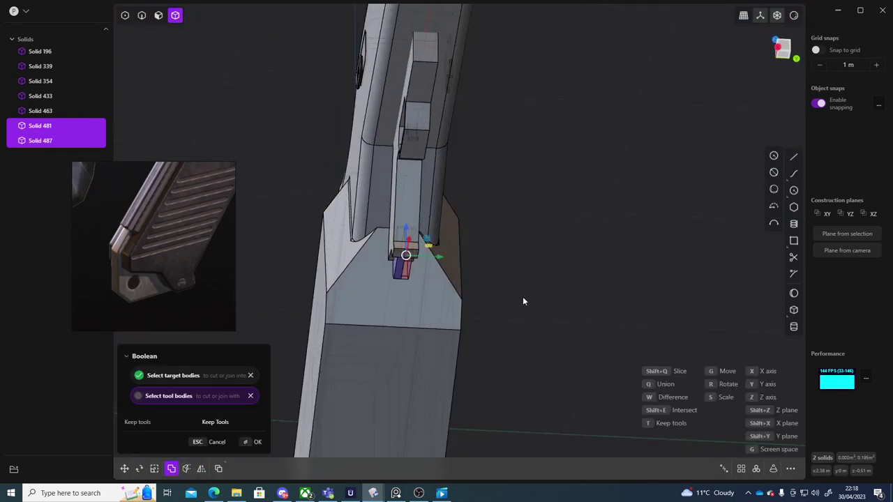
pyautogui.press('Return')
# Unite the merged end plate with the pistol grip using a Boolean union.
pyautogui.moveTo(558, 267); pyautogui.dragTo(649, 329, button='middle')
pyautogui.click(676, 339)
pyautogui.click(530, 230)
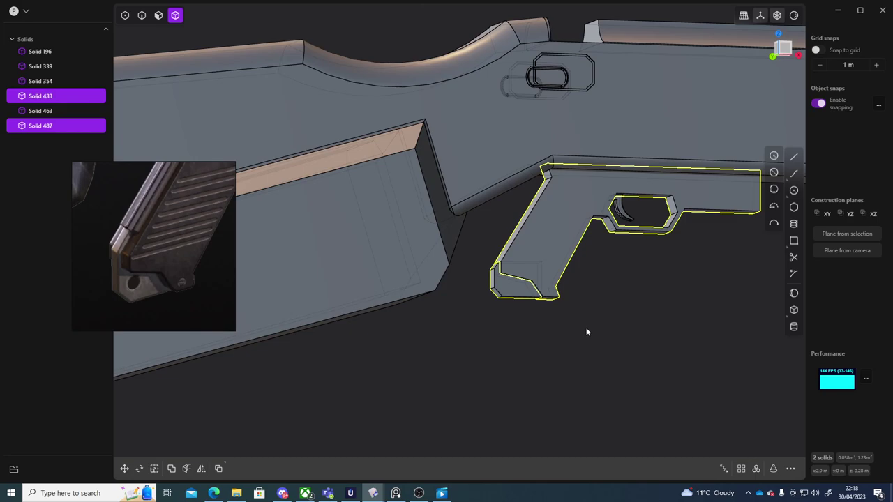
pyautogui.press('q')
pyautogui.press('q')
pyautogui.rightClick(574, 347)
# In the front view, draw a centre circle with a radius of 0.01577 m near the end plate's lower rear corner.
pyautogui.moveTo(563, 353); pyautogui.dragTo(493, 346, button='middle')
pyautogui.scroll(5, 485, 340)
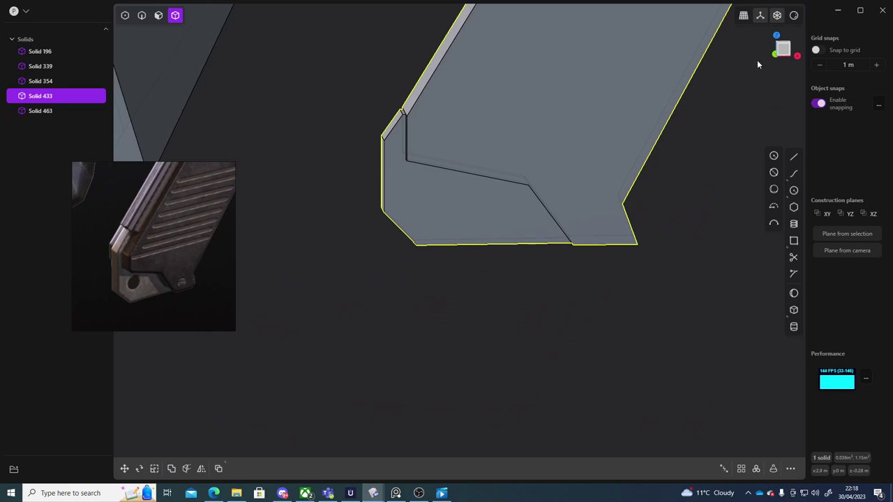
pyautogui.click(782, 50)
pyautogui.scroll(5, 592, 265)
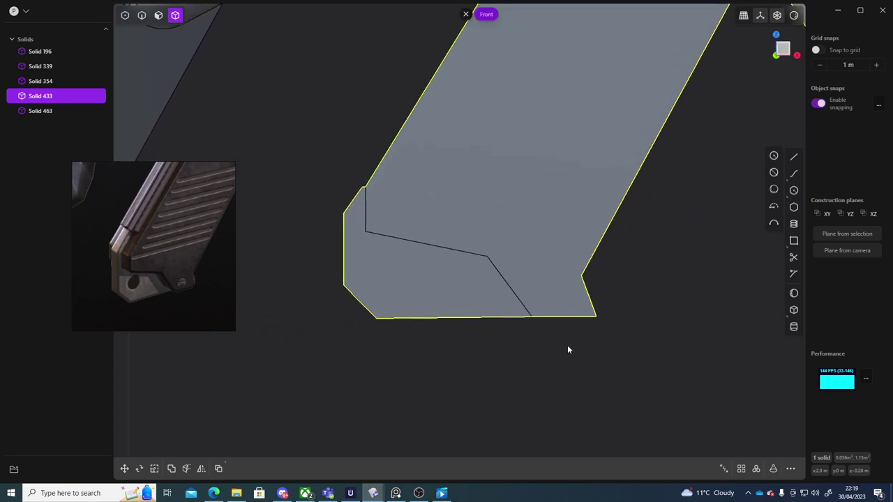
pyautogui.keyDown('shift'); pyautogui.moveTo(439, 263); pyautogui.dragTo(463, 265, button='middle'); pyautogui.keyUp('shift')
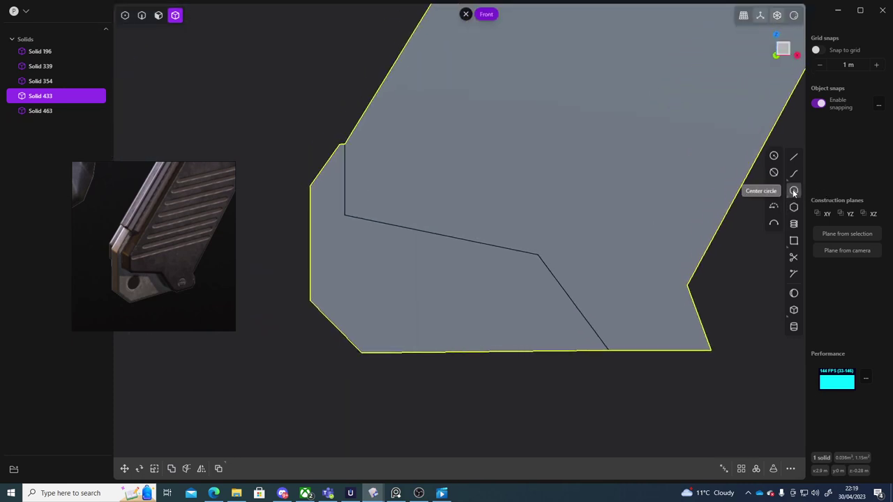
pyautogui.click(793, 193)
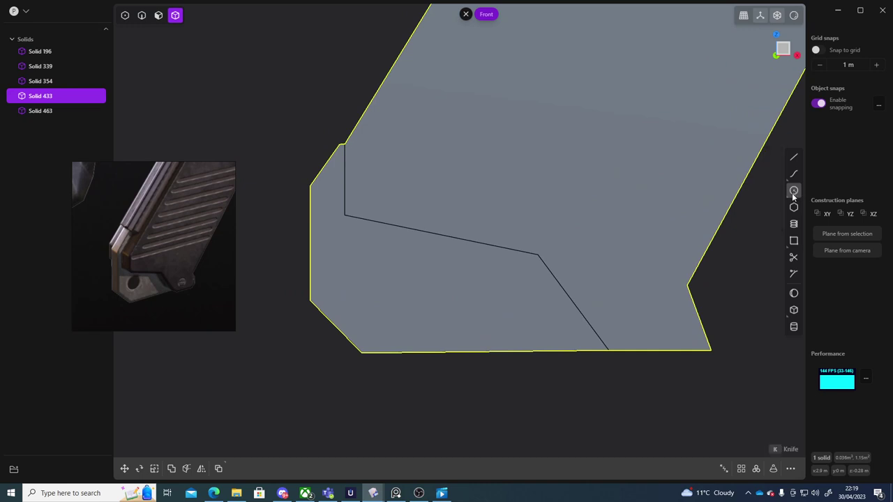
pyautogui.click(356, 285)
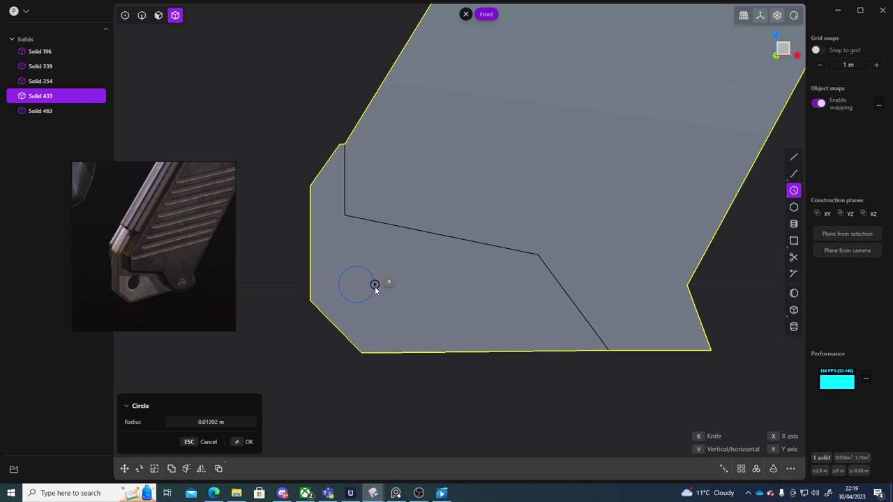
pyautogui.click(377, 286)
pyautogui.moveTo(315, 376); pyautogui.dragTo(354, 363, button='middle')
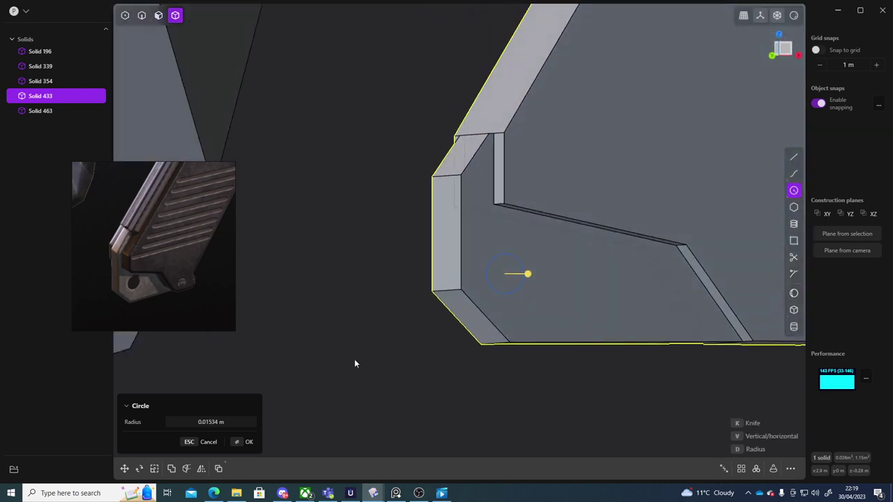
pyautogui.moveTo(528, 274); pyautogui.dragTo(535, 277)
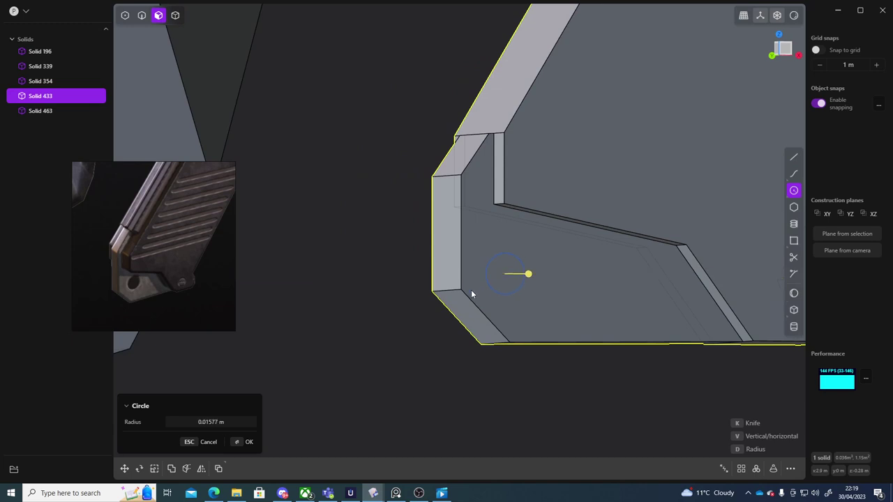
pyautogui.press('Return')
# Extrude the circle 0.14247 m into a separate cylinder.
pyautogui.moveTo(457, 310); pyautogui.dragTo(475, 334, button='middle')
pyautogui.press('e')
pyautogui.moveTo(610, 286); pyautogui.dragTo(531, 292, button='middle')
pyautogui.moveTo(700, 288); pyautogui.dragTo(733, 291)
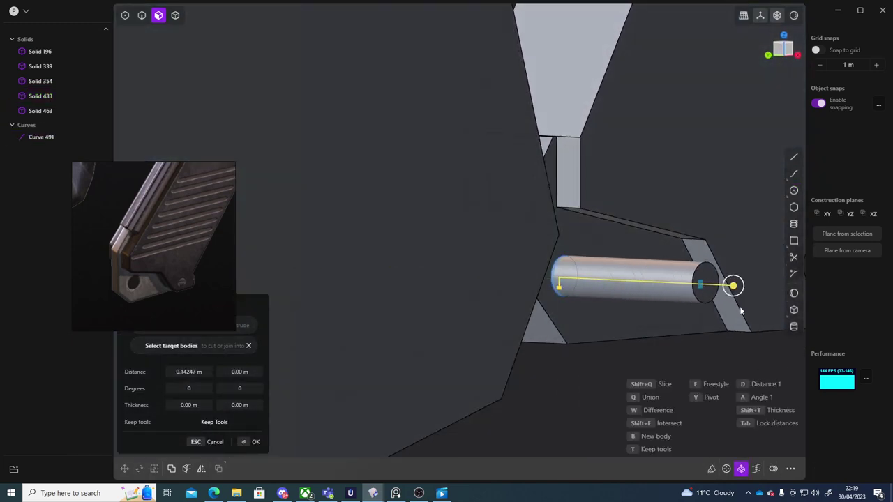
pyautogui.moveTo(740, 307); pyautogui.dragTo(543, 245, button='middle')
pyautogui.press('Return')
# Move the cylinder 0.10947 m along Y through the end plate and subtract it from the grip to cut a round hole.
pyautogui.moveTo(456, 127); pyautogui.dragTo(341, 154)
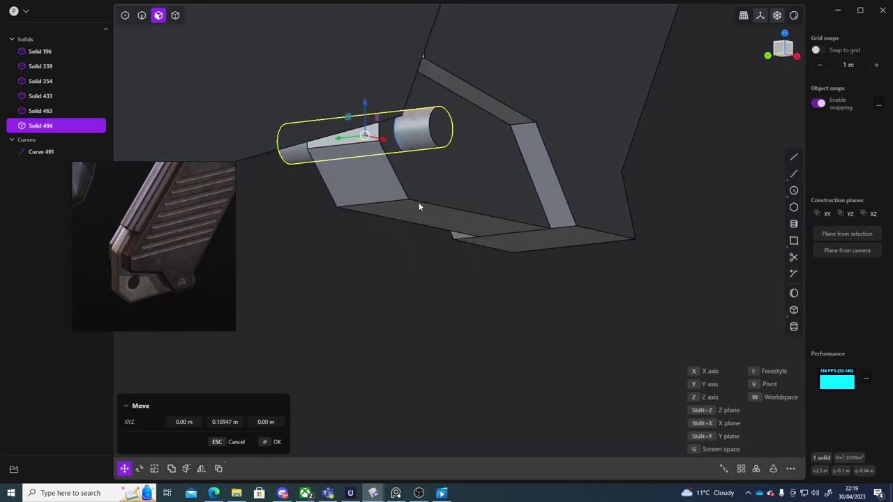
pyautogui.click(410, 258)
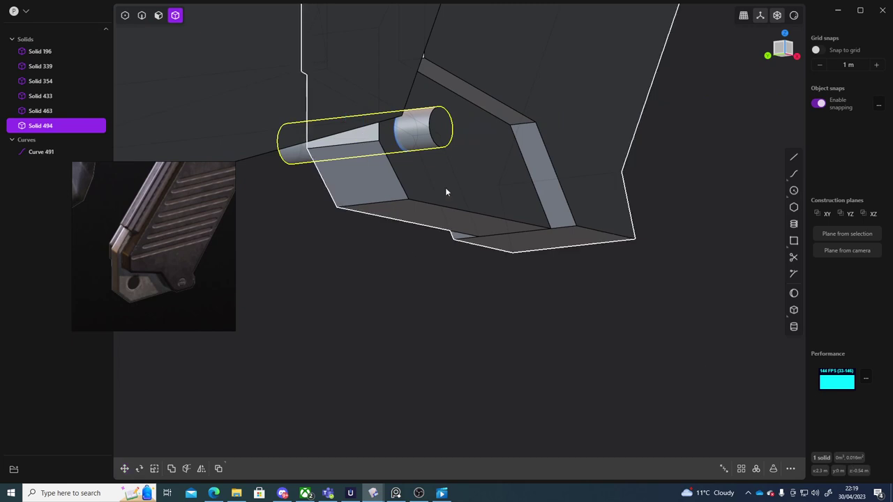
pyautogui.click(450, 181)
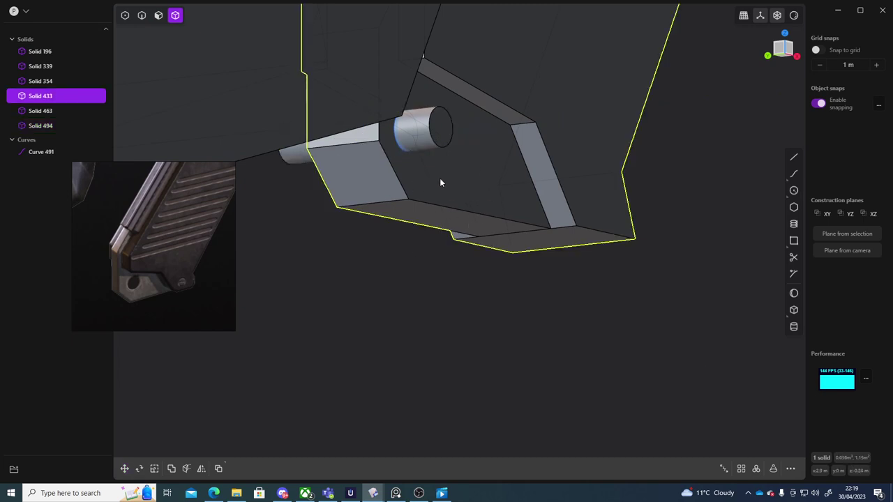
pyautogui.click(423, 132)
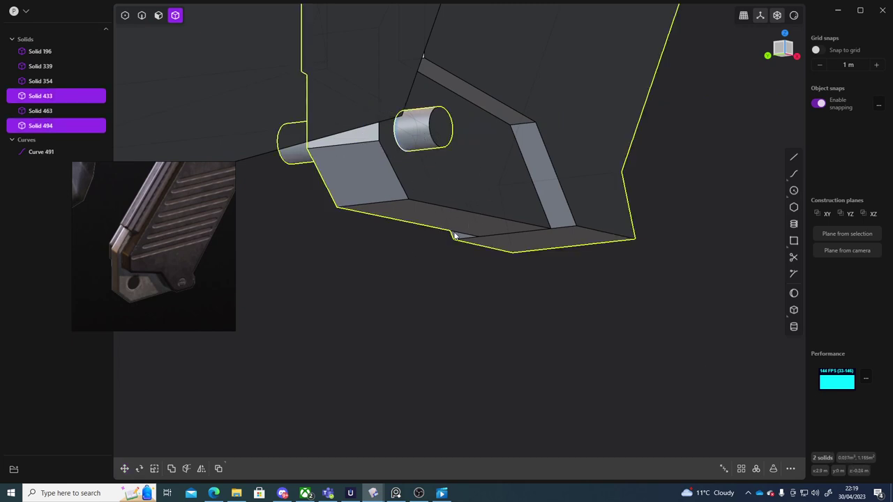
pyautogui.press('q')
pyautogui.rightClick(397, 298)
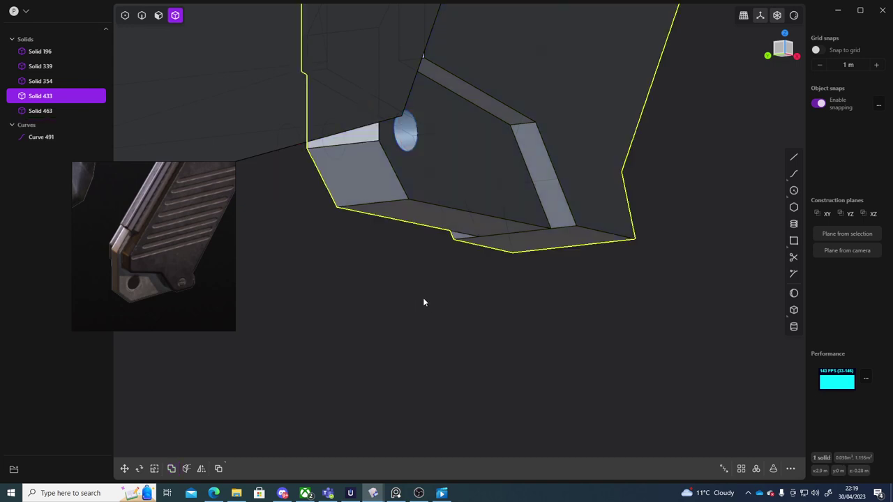
# Delete the leftover circle curve used for the hole.
pyautogui.moveTo(422, 297); pyautogui.dragTo(442, 311, button='middle')
pyautogui.keyDown('shift'); pyautogui.moveTo(443, 312); pyautogui.dragTo(604, 297, button='middle'); pyautogui.keyUp('shift')
pyautogui.click(39, 140)
pyautogui.press('Delete')
# Chamfer the two rim edges of the end plate's round hole by about 0.00167 m.
pyautogui.scroll(-3, 604, 294)
pyautogui.scroll(8, 510, 289)
pyautogui.keyDown('shift'); pyautogui.moveTo(532, 283); pyautogui.dragTo(528, 397, button='middle'); pyautogui.keyUp('shift')
pyautogui.moveTo(528, 397); pyautogui.dragTo(456, 345, button='middle')
pyautogui.press('2')
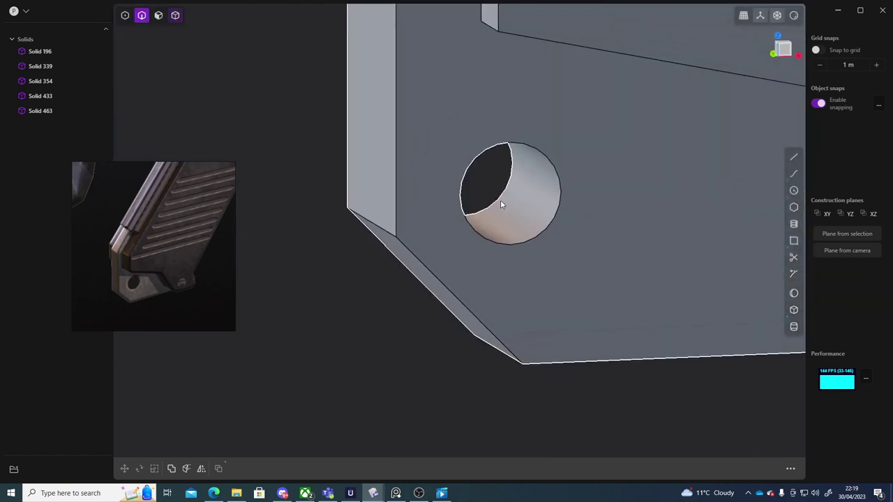
pyautogui.click(498, 203)
pyautogui.press('f')
pyautogui.press('d')
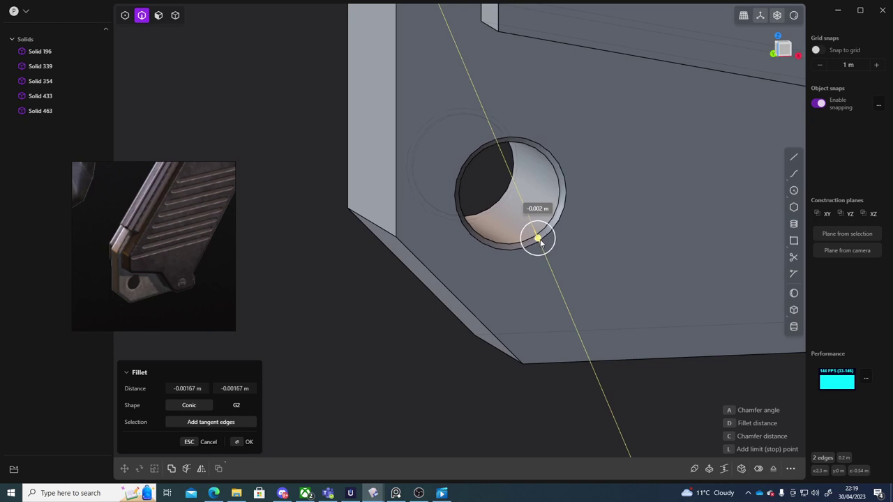
pyautogui.press('Return')
pyautogui.click(474, 364)
# Undo the chamfer on the round hole's rim.
pyautogui.scroll(-6, 599, 369)
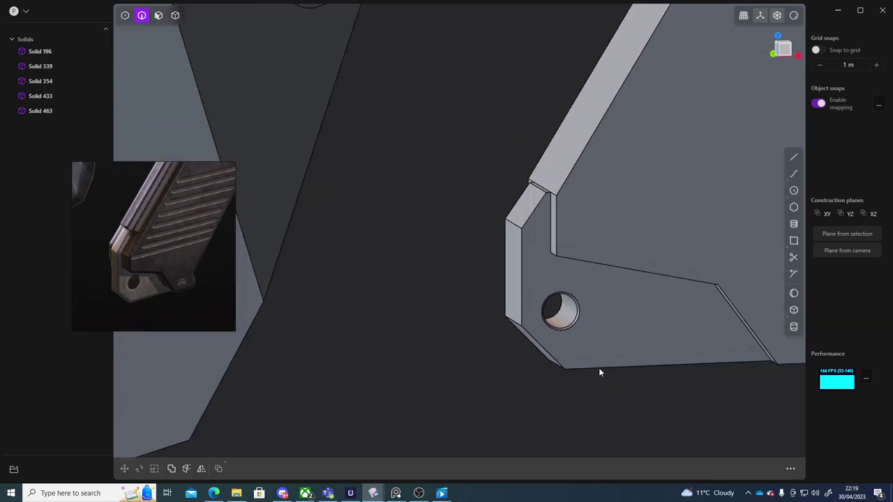
pyautogui.moveTo(599, 370); pyautogui.dragTo(543, 359, button='middle')
pyautogui.scroll(-4, 622, 360)
pyautogui.hotkey('ctrl', 'z')
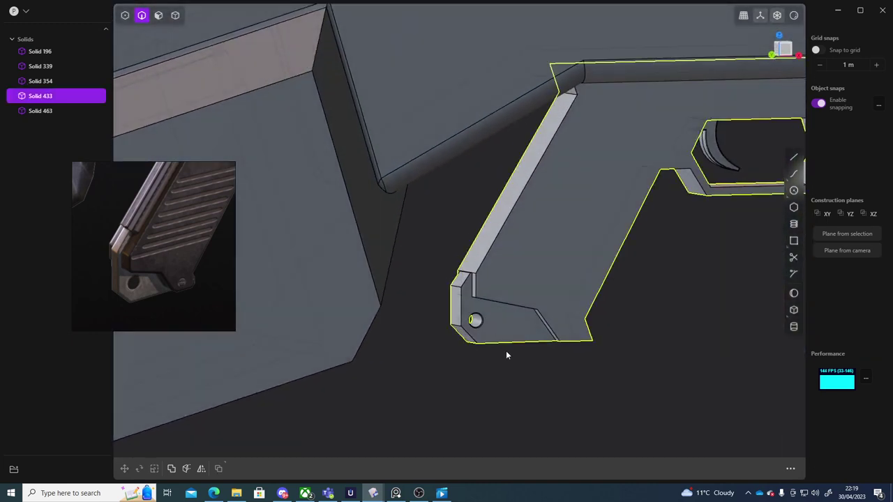
pyautogui.hotkey('ctrl', 'z')
# Chamfer both rim edges of the end plate's round hole by about 0.00475 m.
pyautogui.press('b')
pyautogui.moveTo(500, 336); pyautogui.dragTo(479, 307, button='middle')
pyautogui.scroll(5, 479, 307)
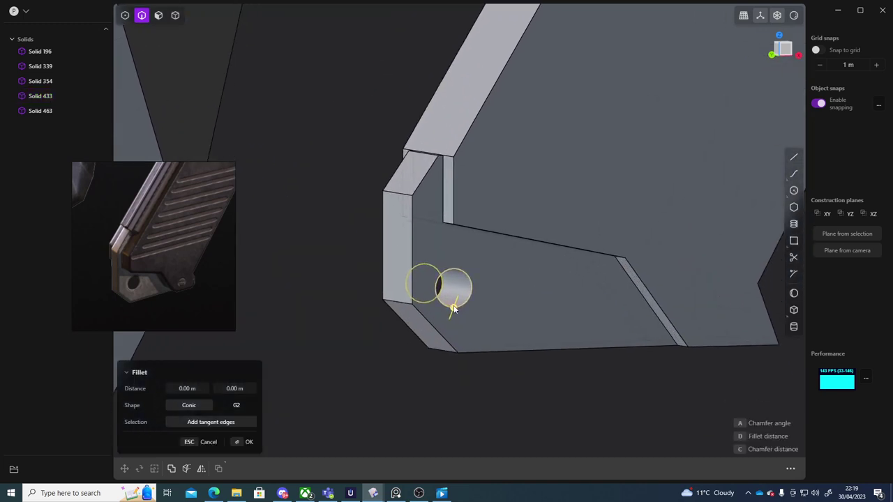
pyautogui.moveTo(455, 307)
pyautogui.mouseDown()
pyautogui.moveTo(486, 316)
pyautogui.moveTo(452, 299)
pyautogui.moveTo(461, 316)
pyautogui.mouseUp()
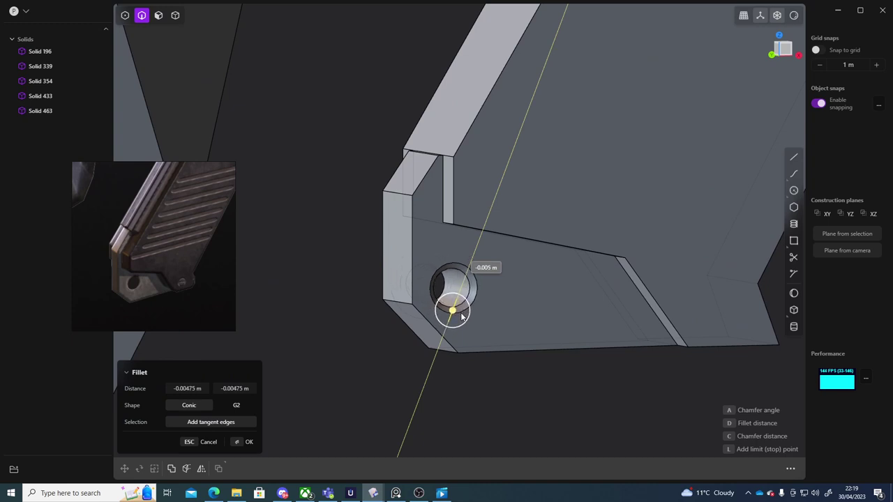
pyautogui.rightClick(539, 393)
pyautogui.moveTo(538, 393); pyautogui.dragTo(560, 396, button='middle')
pyautogui.click(518, 410)
# Chamfer the end plate's outer perimeter edges slightly on both sides, along its upper slope, back, lower bevel and underside.
pyautogui.scroll(-5, 518, 410)
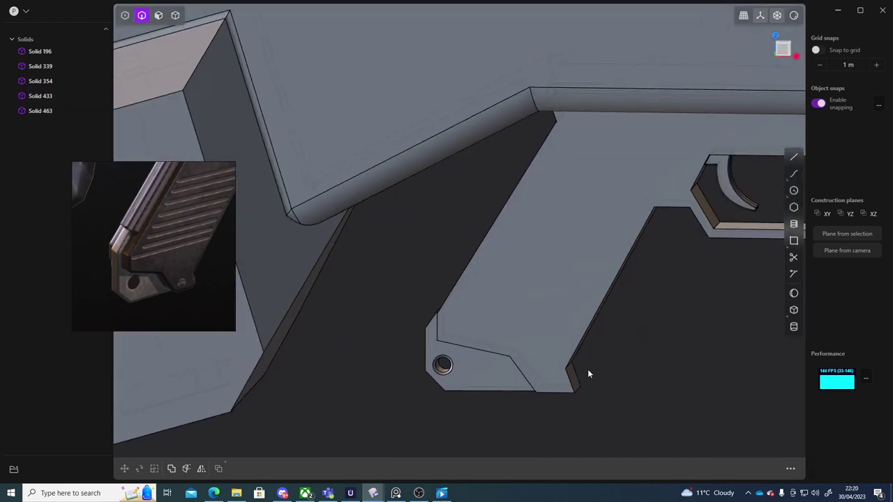
pyautogui.moveTo(587, 369); pyautogui.dragTo(534, 358, button='middle')
pyautogui.scroll(-4, 565, 380)
pyautogui.scroll(8, 462, 287)
pyautogui.keyDown('shift'); pyautogui.moveTo(433, 372); pyautogui.dragTo(511, 200, button='middle'); pyautogui.keyUp('shift')
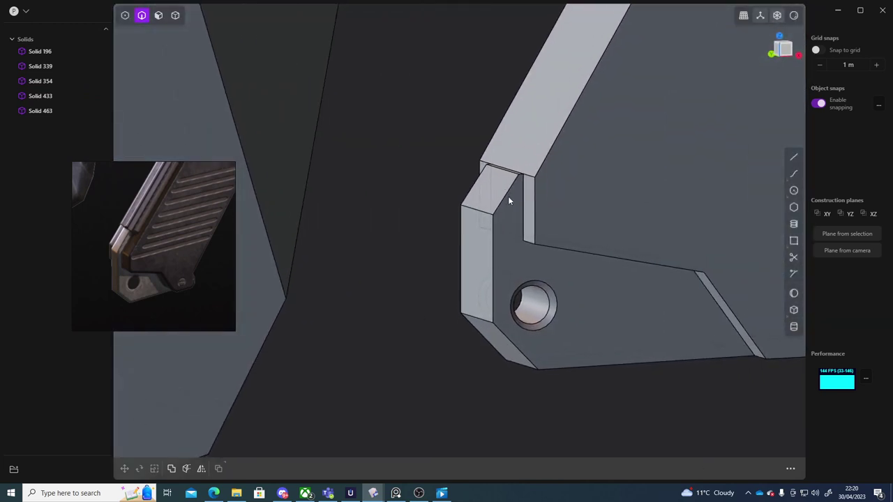
pyautogui.click(505, 196)
pyautogui.keyDown('shift'); pyautogui.click(493, 245); pyautogui.keyUp('shift')
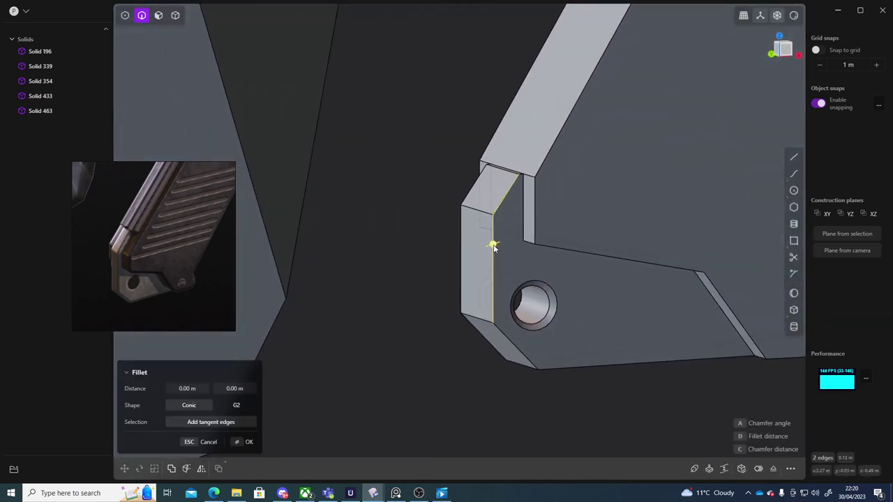
pyautogui.click(595, 366)
pyautogui.moveTo(593, 368); pyautogui.dragTo(580, 260, button='middle')
pyautogui.click(580, 263)
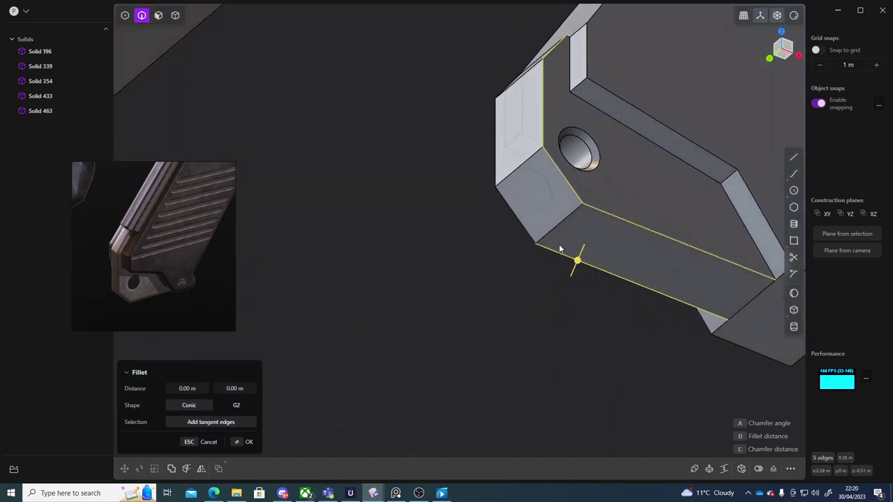
pyautogui.click(494, 160)
pyautogui.moveTo(494, 160); pyautogui.dragTo(493, 212, button='middle')
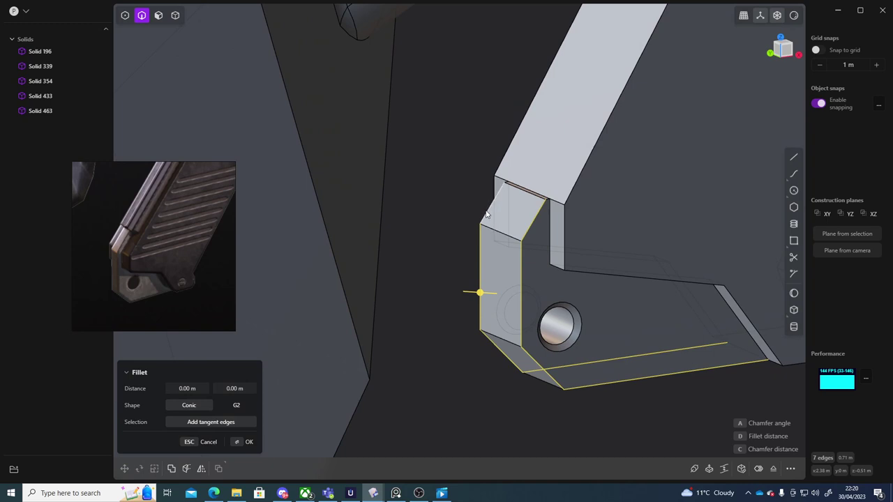
pyautogui.moveTo(489, 219)
pyautogui.mouseDown()
pyautogui.moveTo(481, 207)
pyautogui.moveTo(492, 213)
pyautogui.mouseUp()
pyautogui.rightClick(429, 287)
pyautogui.keyDown('shift'); pyautogui.moveTo(610, 370); pyautogui.dragTo(506, 383, button='middle'); pyautogui.keyUp('shift')
pyautogui.click(566, 382)
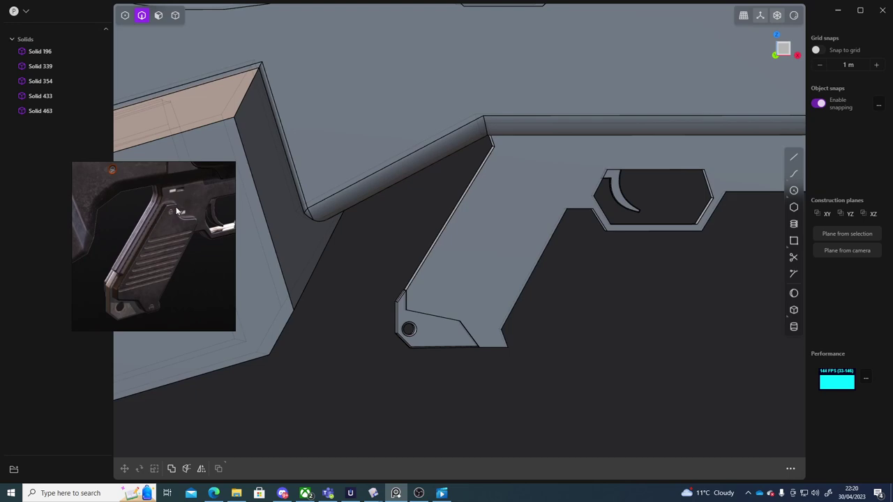
# Round the grip's lower front corner edge with a fillet.
pyautogui.moveTo(572, 325); pyautogui.dragTo(477, 301, button='middle')
pyautogui.click(477, 307)
pyautogui.press('f')
pyautogui.moveTo(477, 306); pyautogui.dragTo(475, 298)
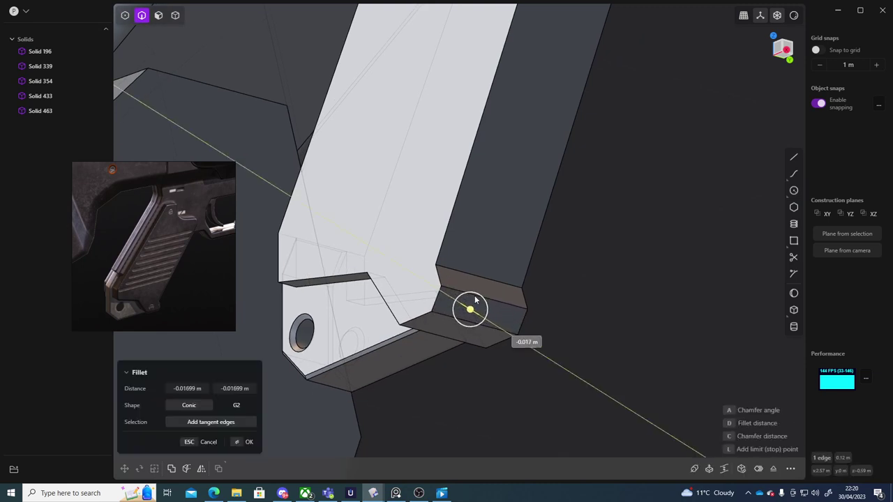
pyautogui.moveTo(443, 330); pyautogui.dragTo(480, 321)
pyautogui.press('Return')
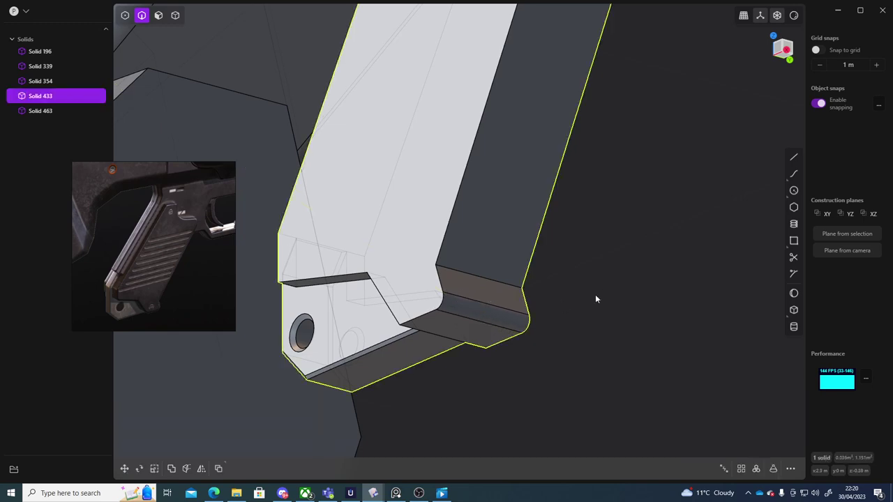
# Fillet the upper corner edge where the grip steps down to the end plate, on both sides of the grip.
pyautogui.moveTo(595, 294); pyautogui.dragTo(608, 248, button='middle')
pyautogui.click(531, 205)
pyautogui.press('b')
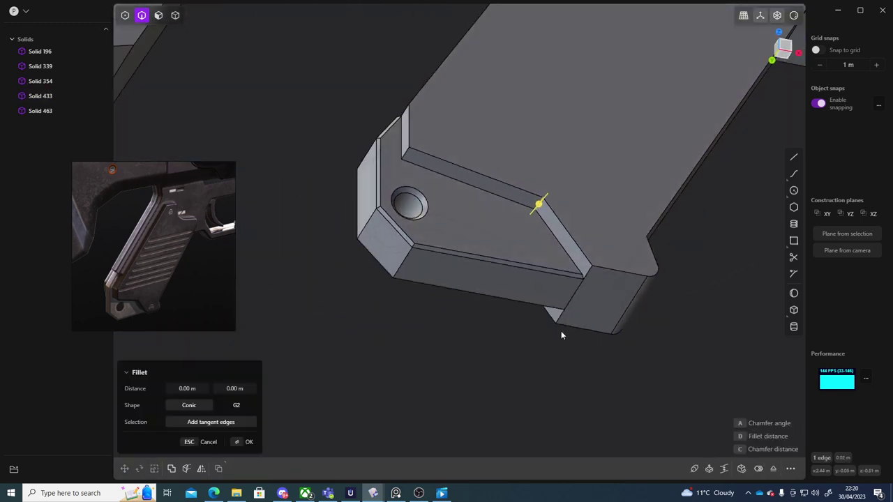
pyautogui.moveTo(560, 331); pyautogui.dragTo(657, 297, button='middle')
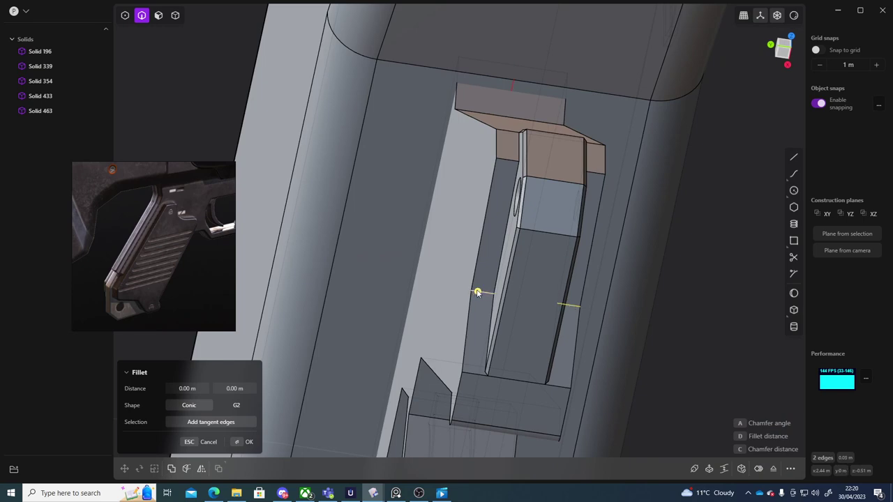
pyautogui.moveTo(477, 293); pyautogui.dragTo(483, 293)
pyautogui.moveTo(483, 293); pyautogui.dragTo(807, 345, button='middle')
pyautogui.press('Return')
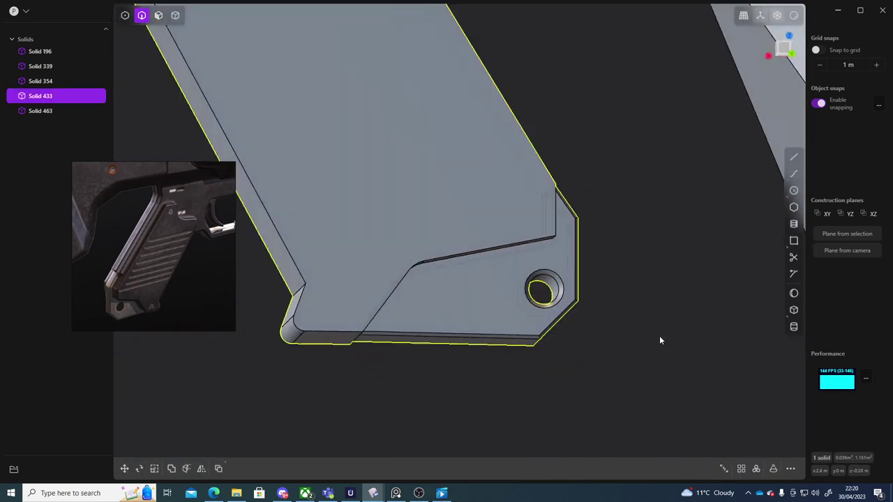
# Fillet the inward corner edge on the grip's front face just above its rounded lower corner.
pyautogui.moveTo(611, 370); pyautogui.dragTo(780, 361, button='middle')
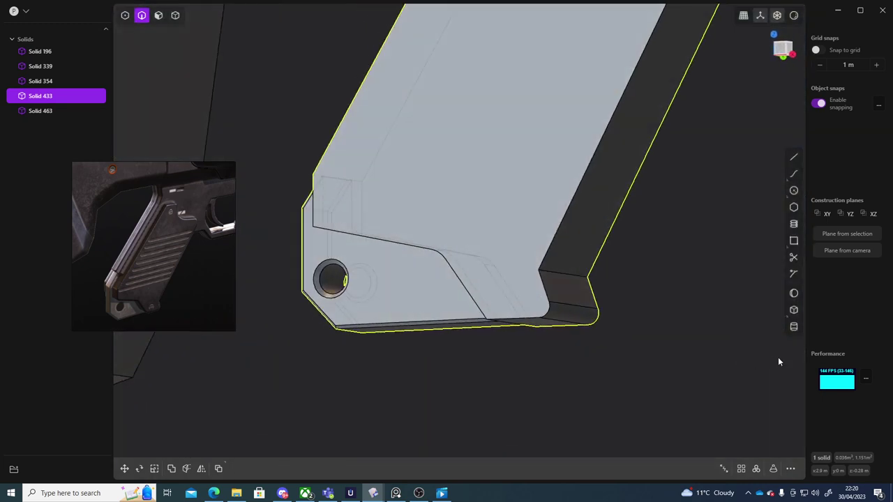
pyautogui.click(664, 300)
pyautogui.moveTo(665, 300); pyautogui.dragTo(614, 298, button='middle')
pyautogui.click(526, 269)
pyautogui.press('b')
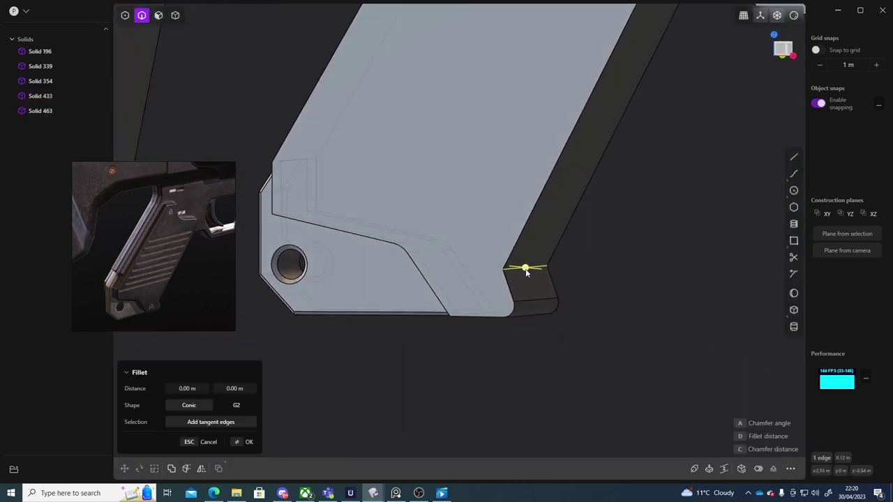
pyautogui.moveTo(526, 268); pyautogui.dragTo(538, 269)
pyautogui.press('Return')
pyautogui.moveTo(637, 260); pyautogui.dragTo(637, 289, button='middle')
pyautogui.click(665, 278)
pyautogui.scroll(-5, 535, 280)
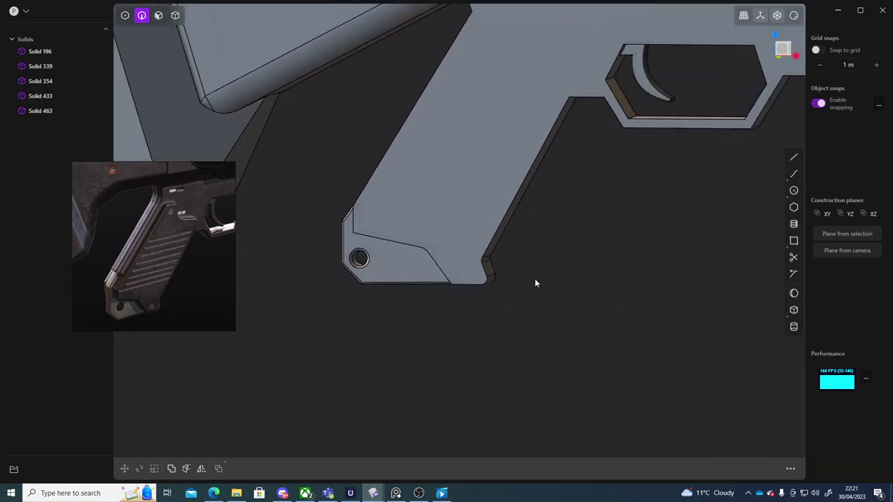
pyautogui.moveTo(535, 283); pyautogui.dragTo(488, 219, button='middle')
pyautogui.press('f')
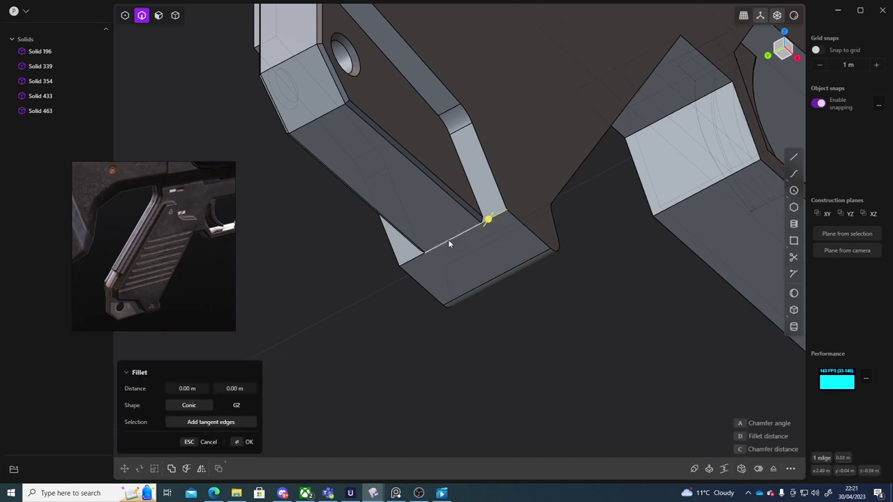
pyautogui.click(447, 239)
pyautogui.moveTo(418, 255); pyautogui.dragTo(430, 241)
pyautogui.press('Escape')
pyautogui.click(560, 305)
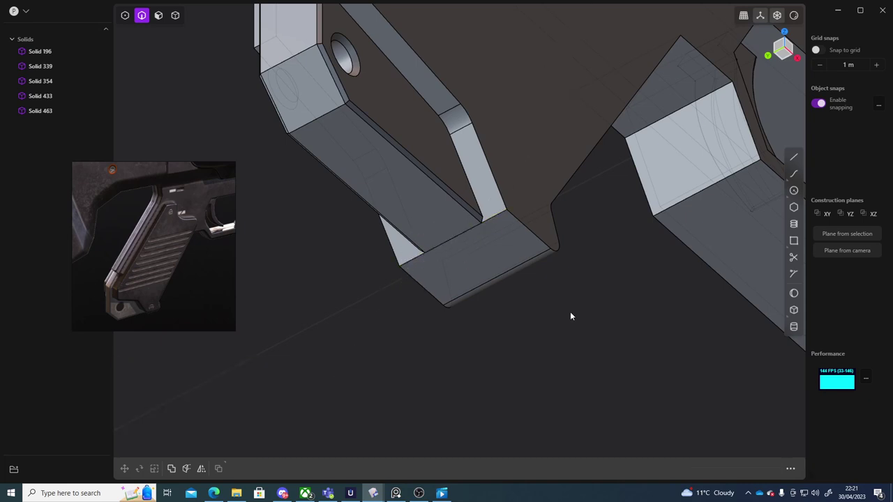
# Try to fillet the two short edges at the grip's underside where the step down to the end plate ends on each side.
pyautogui.moveTo(569, 311); pyautogui.dragTo(537, 335, button='middle')
pyautogui.click(443, 266)
pyautogui.press('b')
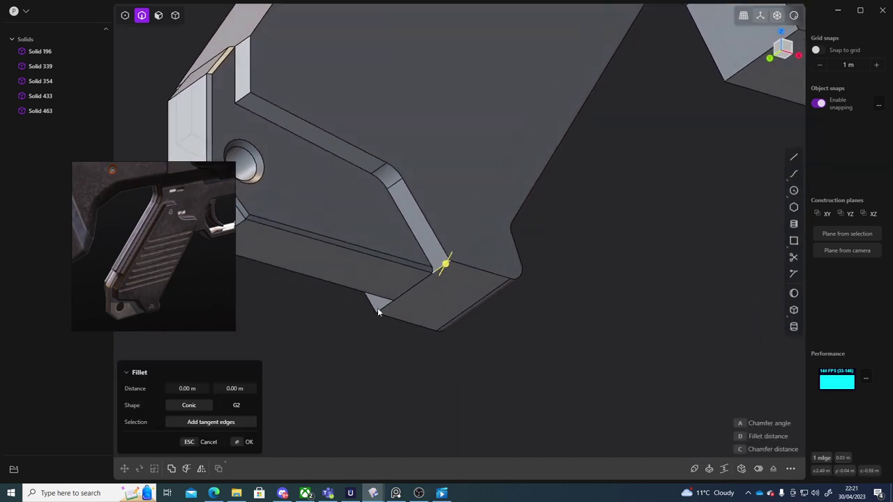
pyautogui.moveTo(383, 307); pyautogui.dragTo(349, 342)
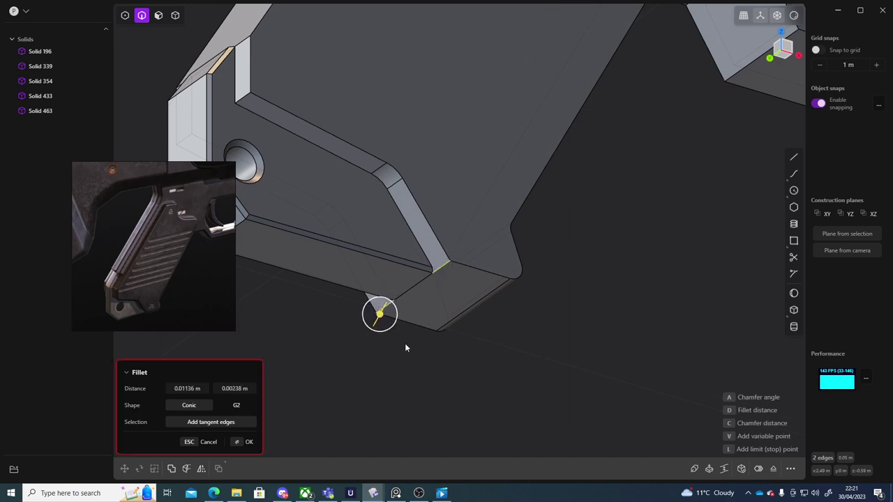
pyautogui.moveTo(405, 345); pyautogui.dragTo(468, 387, button='middle')
pyautogui.scroll(4, 439, 296)
pyautogui.moveTo(420, 320); pyautogui.dragTo(464, 333)
pyautogui.moveTo(496, 370); pyautogui.dragTo(516, 157, button='middle')
pyautogui.moveTo(459, 314); pyautogui.dragTo(453, 362)
pyautogui.press('Escape')
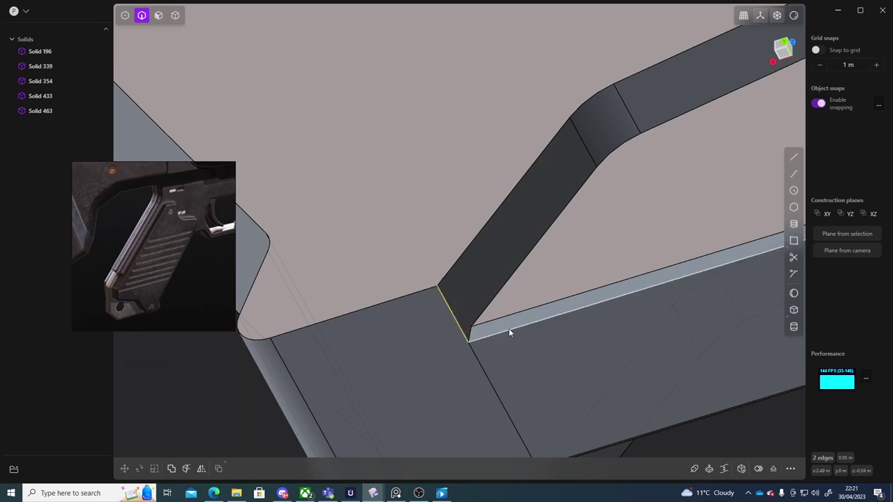
pyautogui.press('b')
pyautogui.scroll(-5, 421, 306)
pyautogui.moveTo(422, 307); pyautogui.dragTo(489, 384, button='middle')
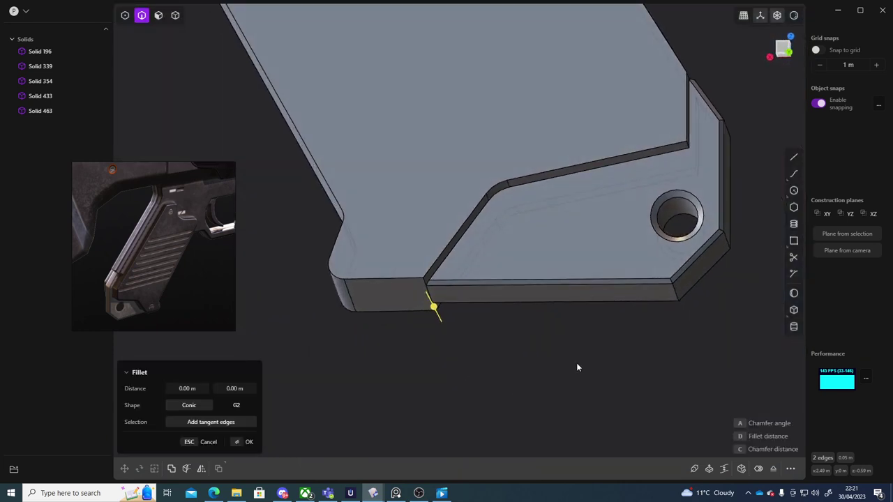
pyautogui.press('Escape')
pyautogui.moveTo(541, 362); pyautogui.dragTo(526, 345, button='middle')
pyautogui.press('Escape')
# Examine the grip's lower end, end plate and rounded corners from below and from both sides.
pyautogui.scroll(4, 527, 345)
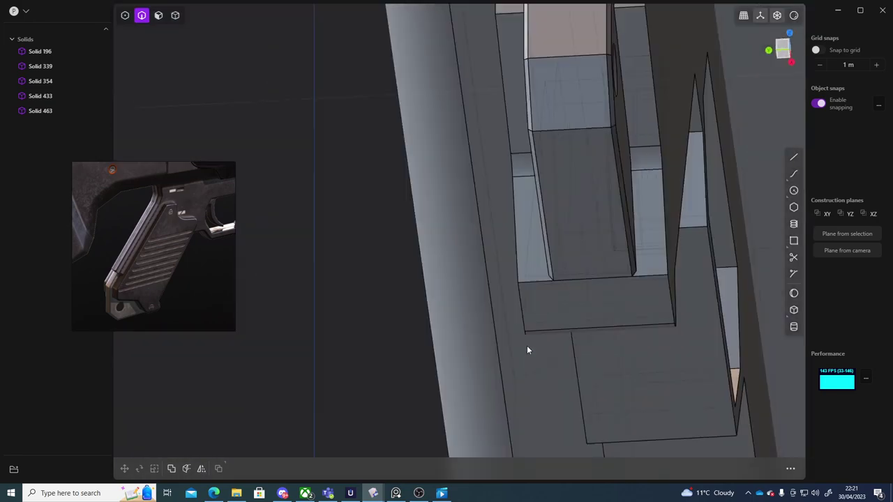
pyautogui.scroll(-8, 526, 350)
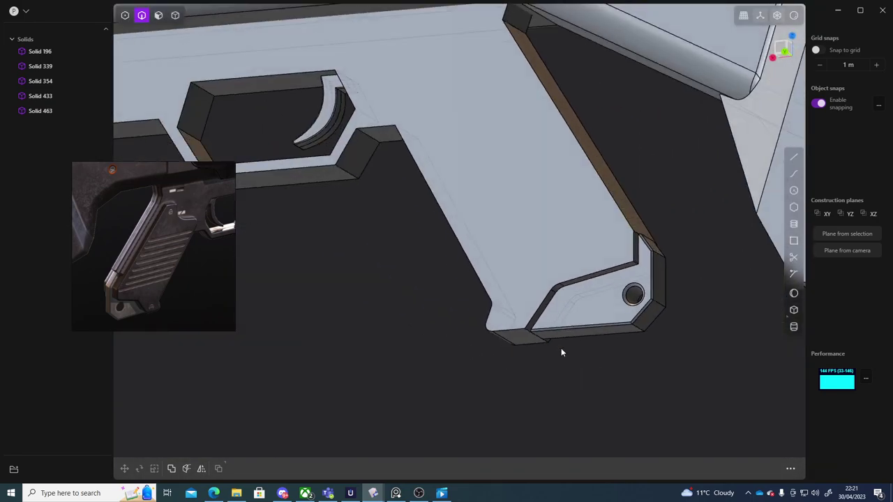
pyautogui.scroll(-5, 561, 351)
pyautogui.moveTo(550, 351); pyautogui.dragTo(530, 334, button='middle')
pyautogui.scroll(4, 489, 344)
pyautogui.moveTo(403, 310)
pyautogui.mouseDown(button='middle')
pyautogui.moveTo(381, 277)
pyautogui.moveTo(395, 301)
pyautogui.mouseUp(button='middle')
pyautogui.scroll(2, 323, 300)
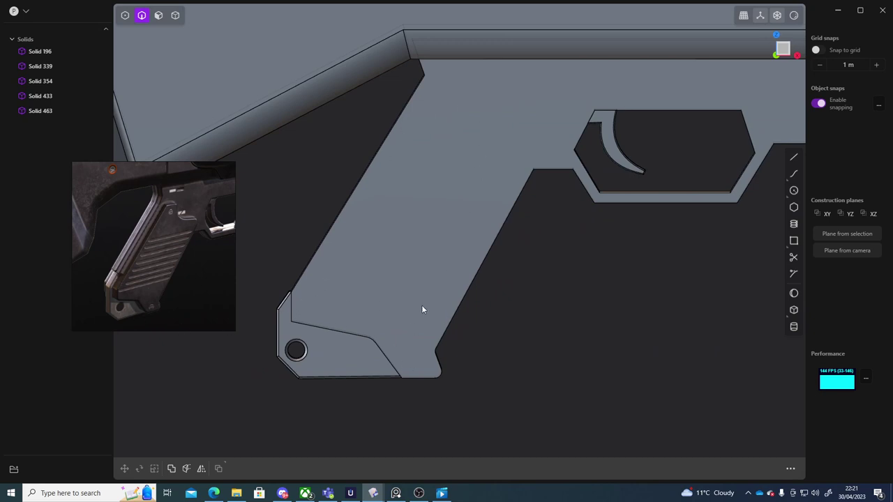
pyautogui.moveTo(522, 336); pyautogui.dragTo(546, 358, button='middle')
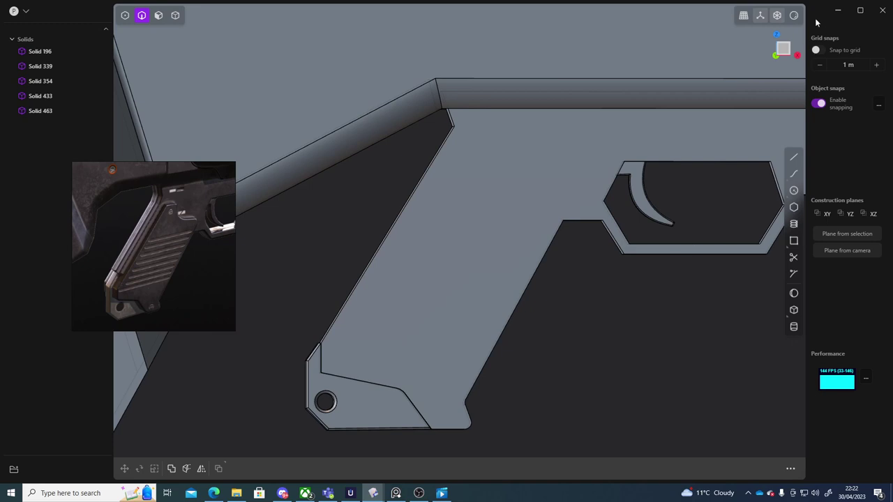
# In the front view, draw a horizontal line about 0.06 m long near the grip's upper rear edge.
pyautogui.click(783, 49)
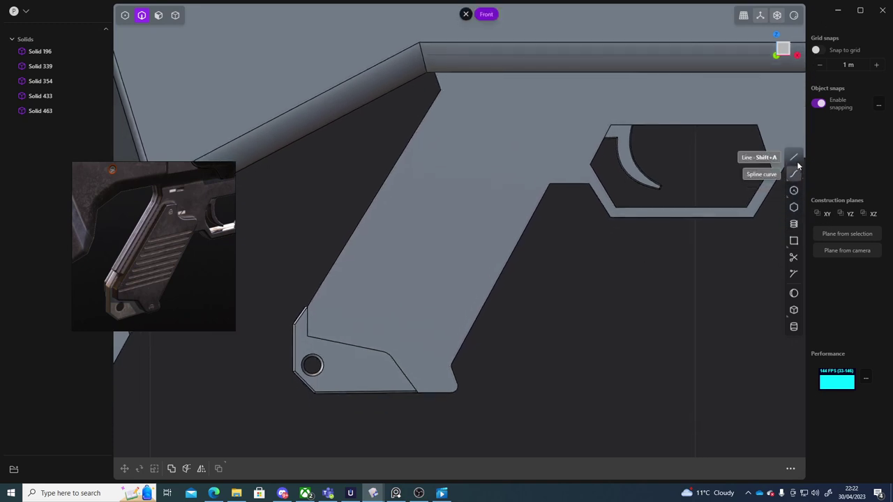
pyautogui.click(795, 160)
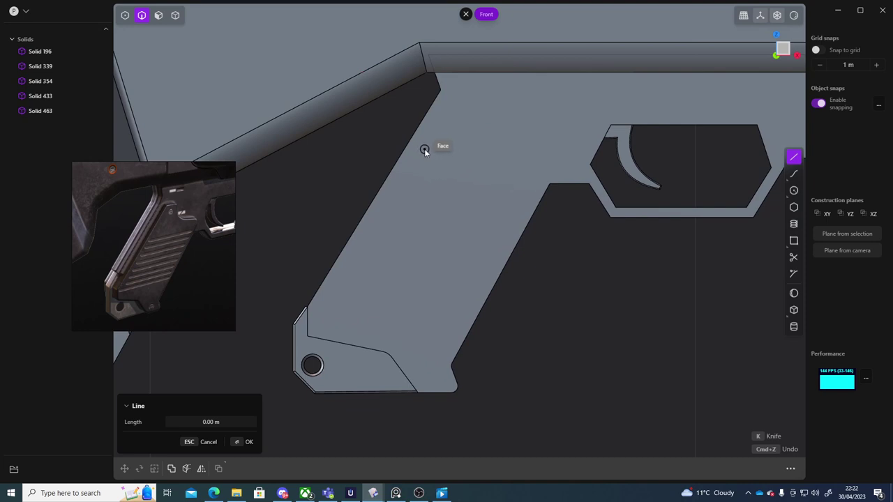
pyautogui.click(436, 116)
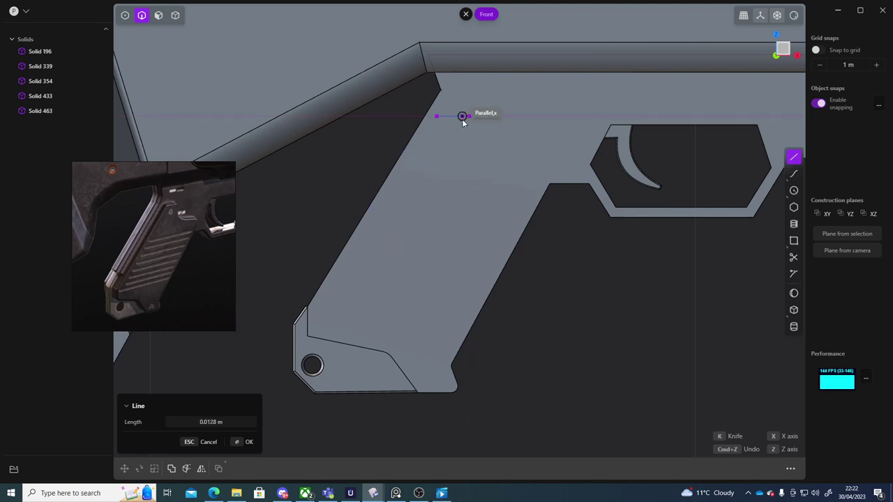
pyautogui.click(469, 116)
# From the short line's rear end, draw the panel outline down along the grip's rear edge and along the end plate's stepped upper edge.
pyautogui.click(794, 157)
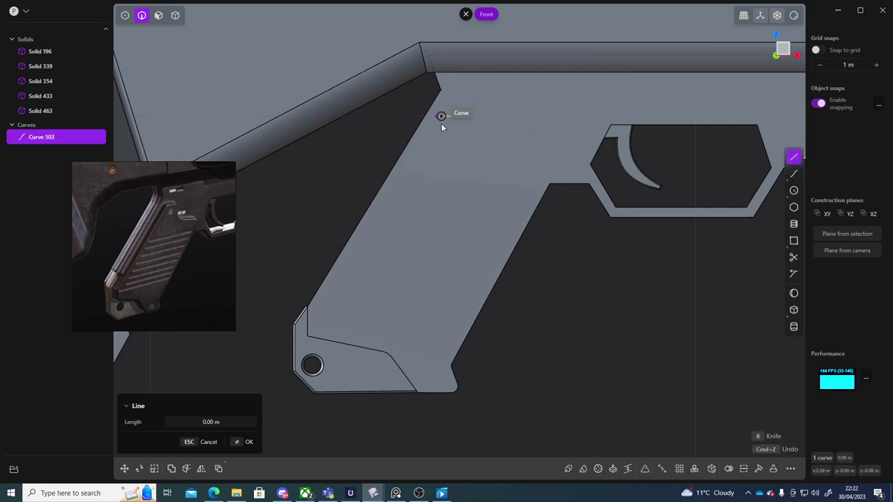
pyautogui.click(437, 115)
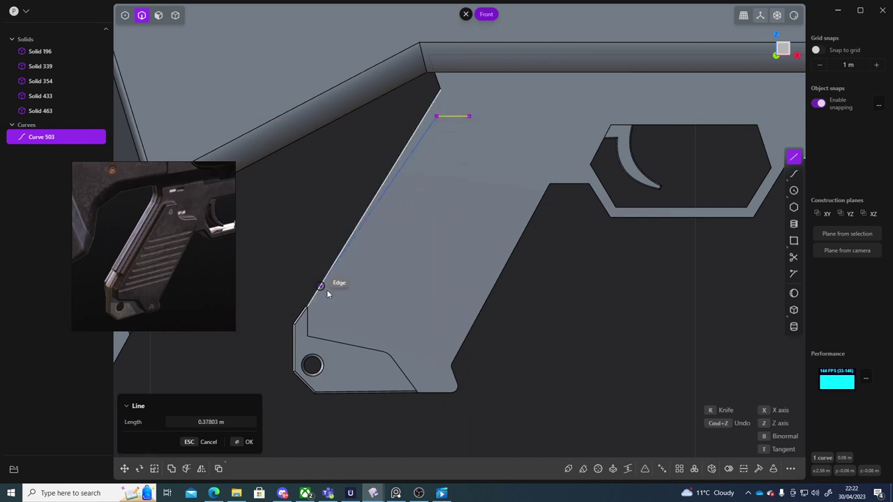
pyautogui.keyDown('shift'); pyautogui.moveTo(329, 312); pyautogui.dragTo(358, 275, button='middle'); pyautogui.keyUp('shift')
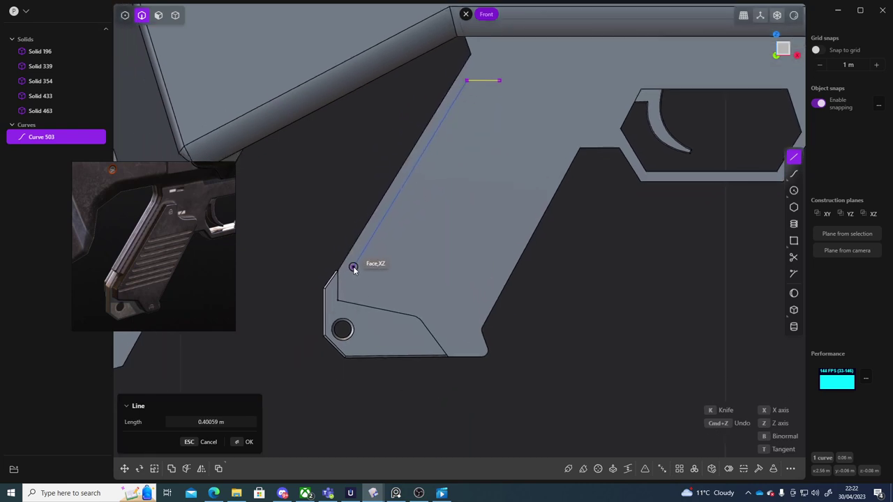
pyautogui.click(353, 267)
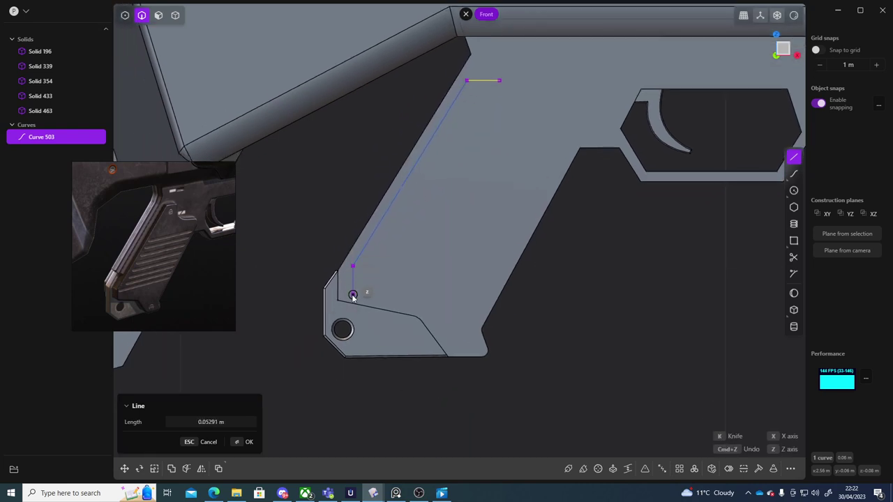
pyautogui.click(353, 291)
pyautogui.click(424, 307)
pyautogui.click(453, 348)
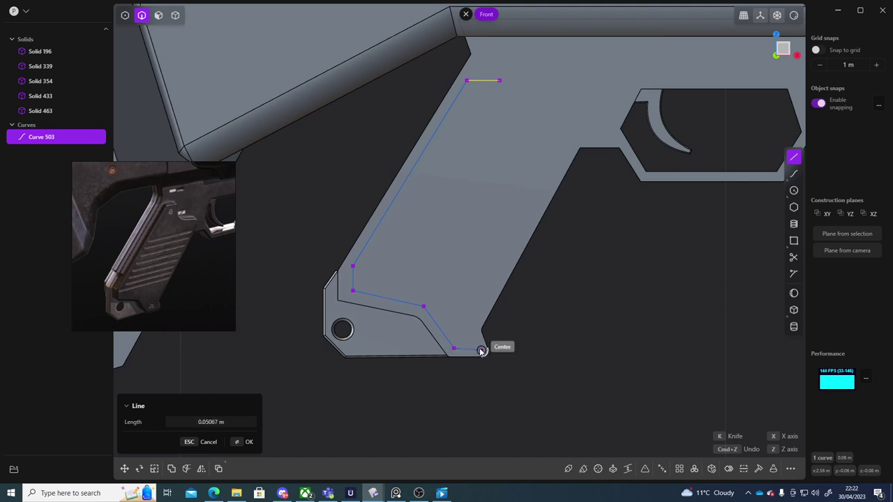
pyautogui.click(473, 348)
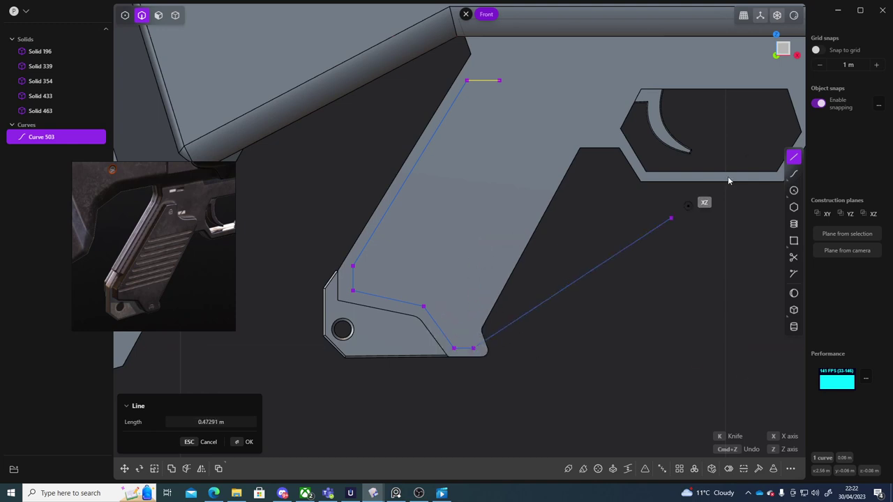
# Turn off object snapping and finish the outline with a short inward segment and a long line up parallel to the grip's front edge.
pyautogui.click(819, 103)
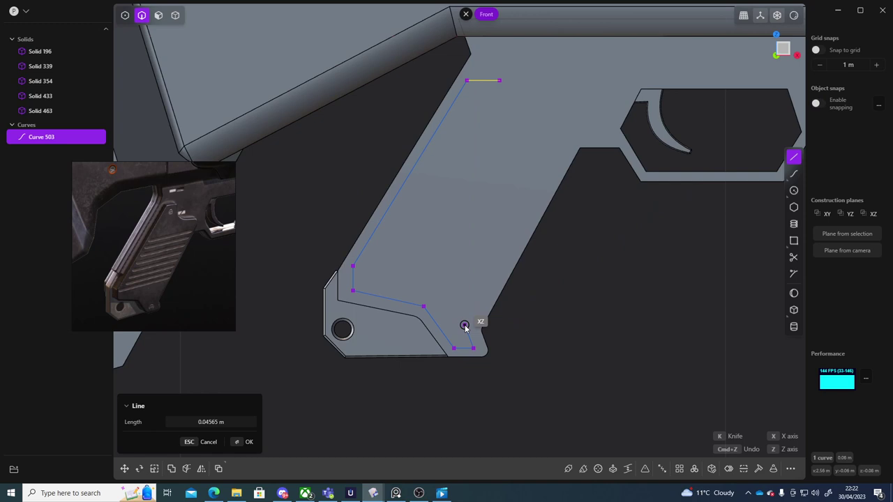
pyautogui.click(465, 326)
pyautogui.click(569, 136)
pyautogui.press('Return')
pyautogui.keyDown('shift'); pyautogui.moveTo(625, 295); pyautogui.dragTo(575, 353, button='middle'); pyautogui.keyUp('shift')
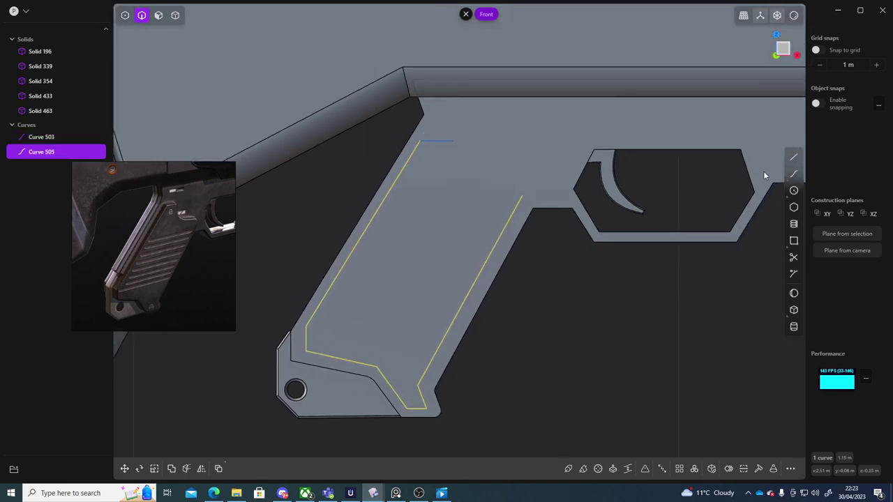
pyautogui.click(560, 353)
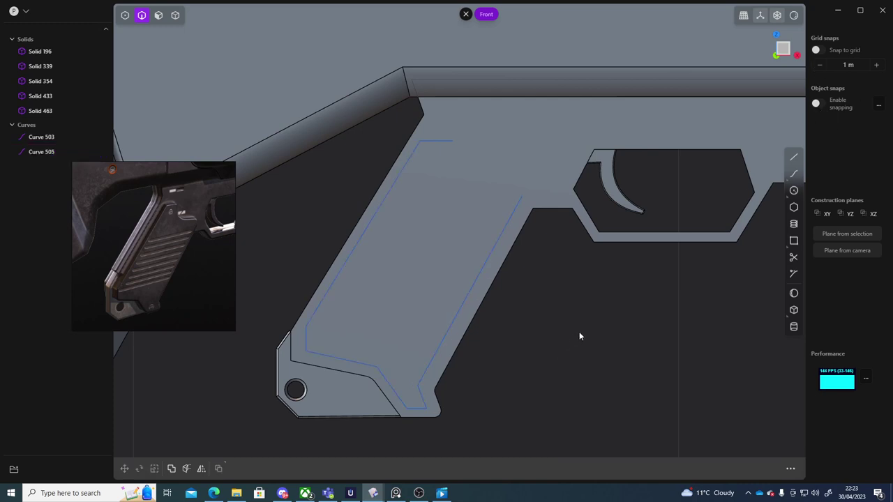
# Re-enable object snapping and close the outline's open upper side with a concave arc of about 0.09 m radius between the two line ends.
pyautogui.click(794, 179)
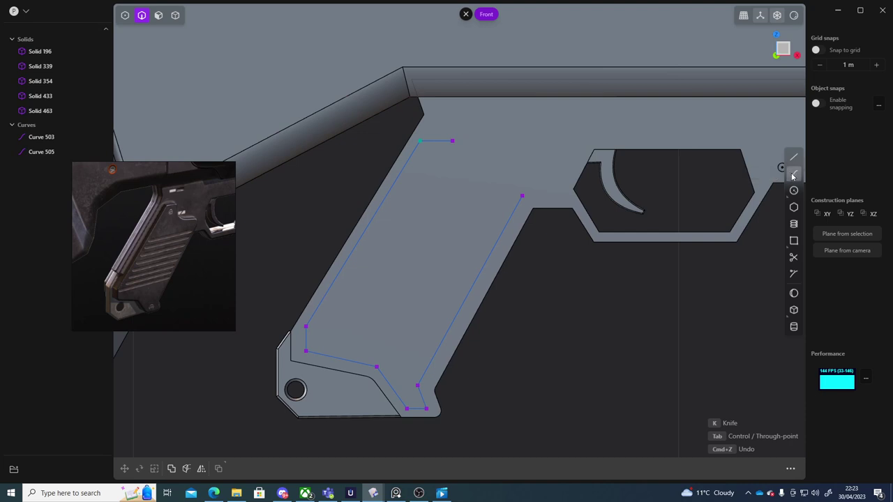
pyautogui.click(796, 194)
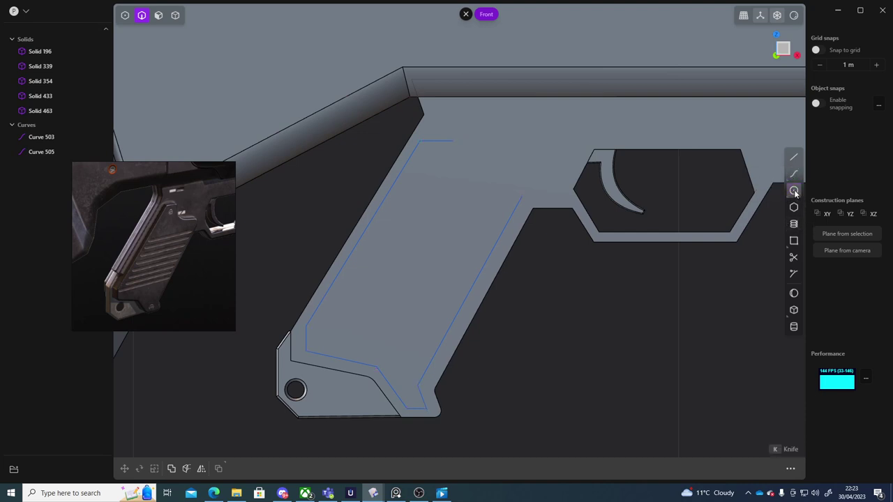
pyautogui.moveTo(792, 194)
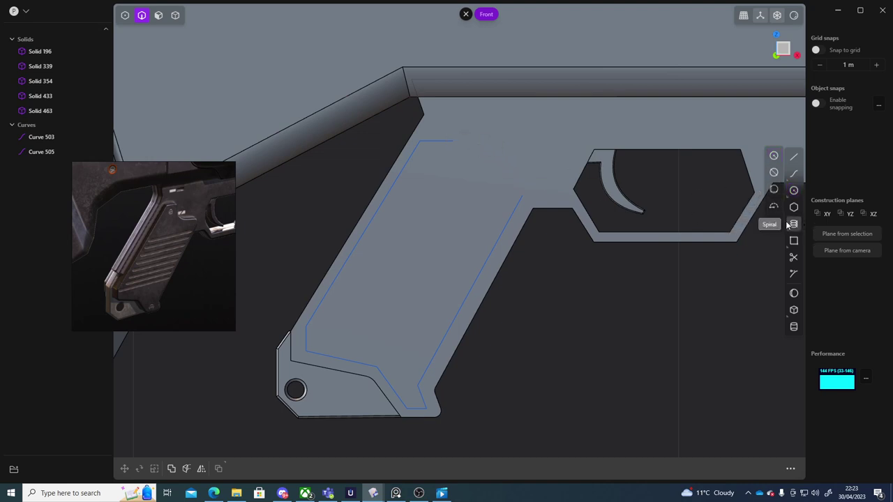
pyautogui.click(774, 224)
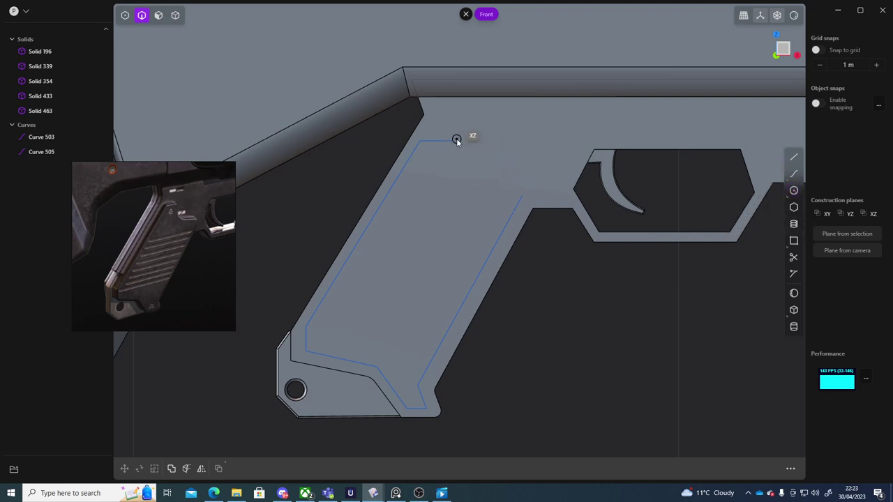
pyautogui.scroll(5, 450, 143)
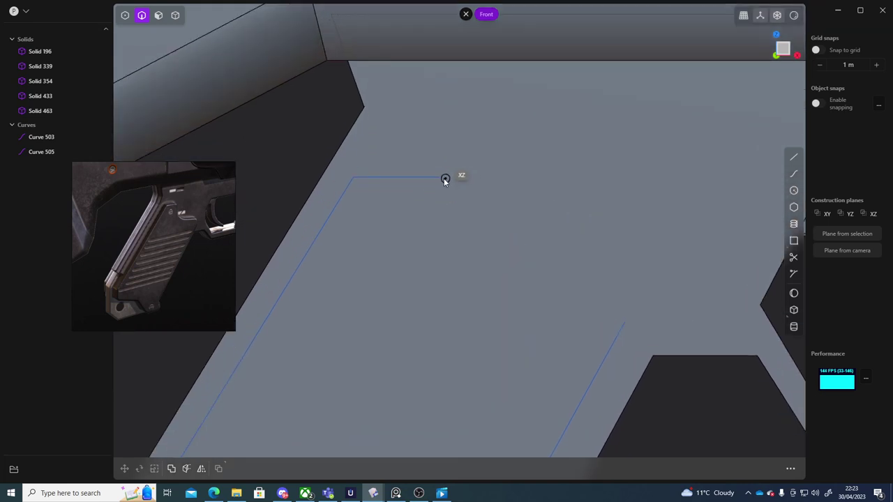
pyautogui.scroll(-5, 487, 215)
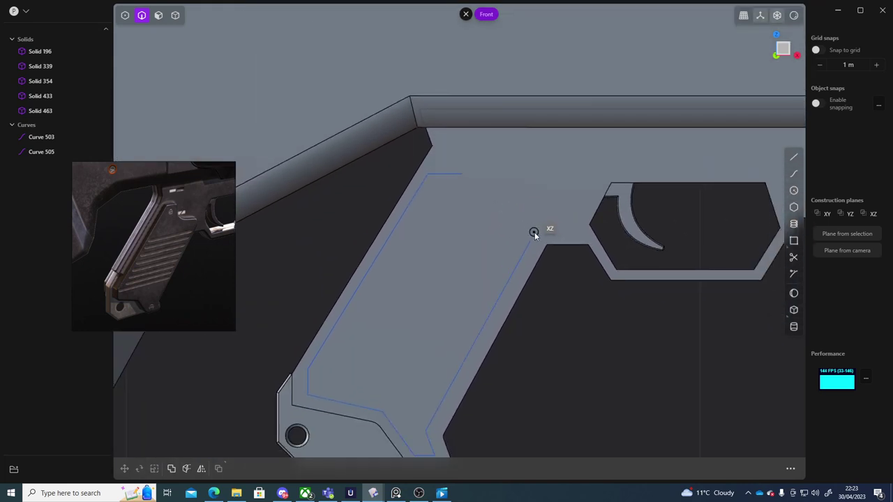
pyautogui.keyDown('shift'); pyautogui.moveTo(539, 254); pyautogui.dragTo(536, 225, button='middle'); pyautogui.keyUp('shift')
pyautogui.click(818, 104)
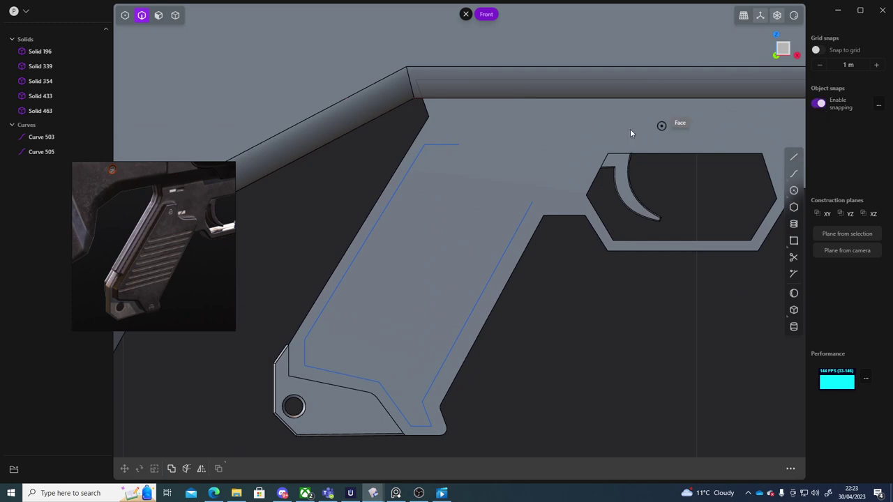
pyautogui.click(459, 145)
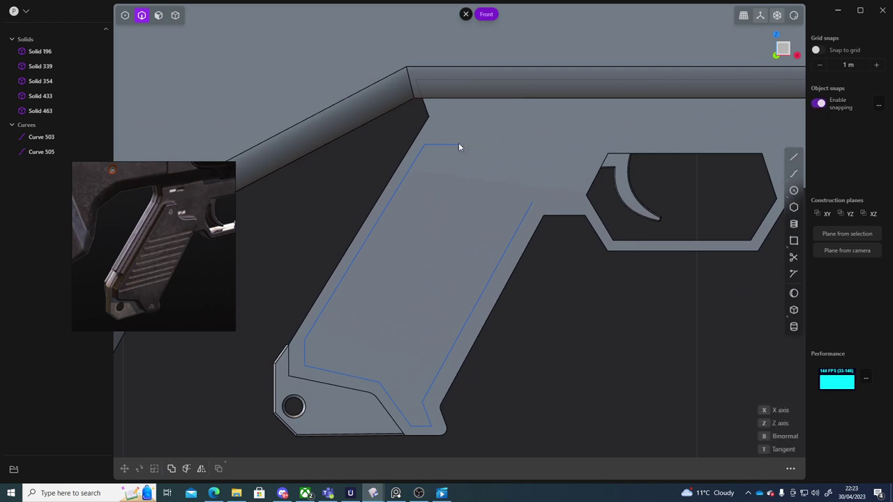
pyautogui.click(532, 202)
pyautogui.click(465, 180)
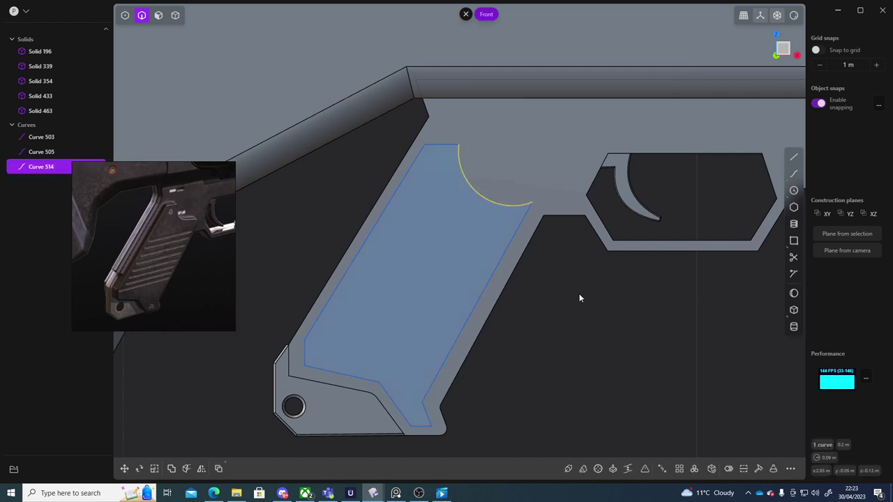
pyautogui.click(600, 308)
# Try to round the outline's sharp corner point where the arc meets the front line.
pyautogui.moveTo(597, 328); pyautogui.dragTo(555, 334, button='middle')
pyautogui.press('1')
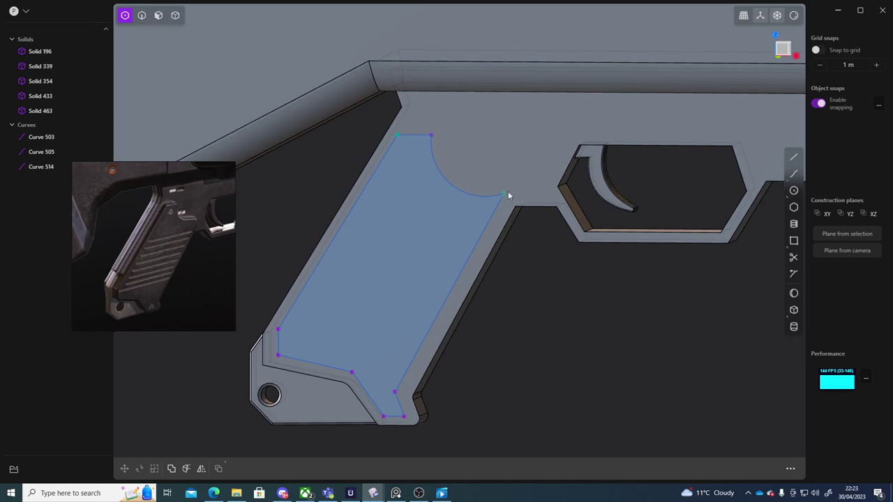
pyautogui.click(501, 199)
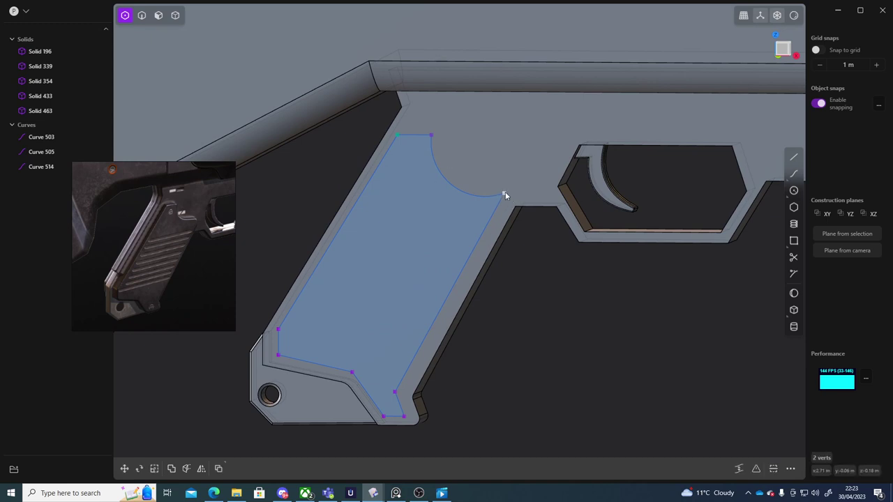
pyautogui.press('b')
pyautogui.press('Escape')
pyautogui.moveTo(499, 201); pyautogui.dragTo(516, 179)
pyautogui.click(505, 195)
pyautogui.press('b')
pyautogui.click(529, 279)
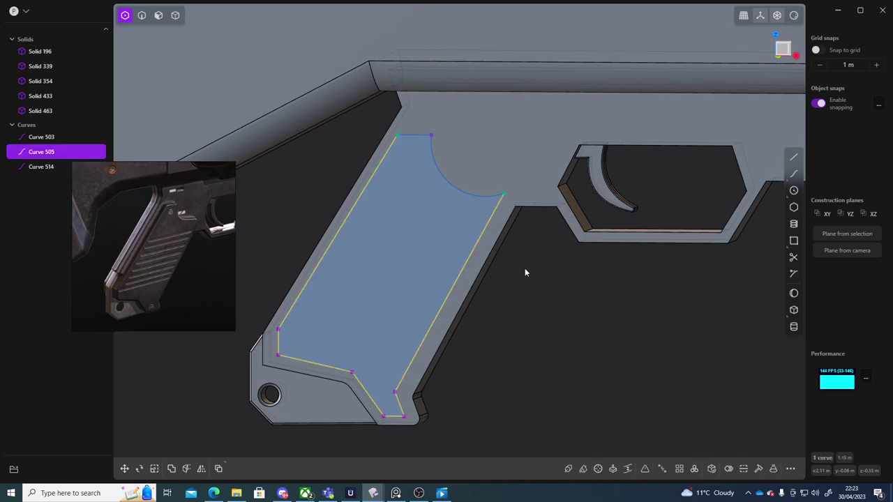
pyautogui.click(526, 273)
pyautogui.click(488, 216)
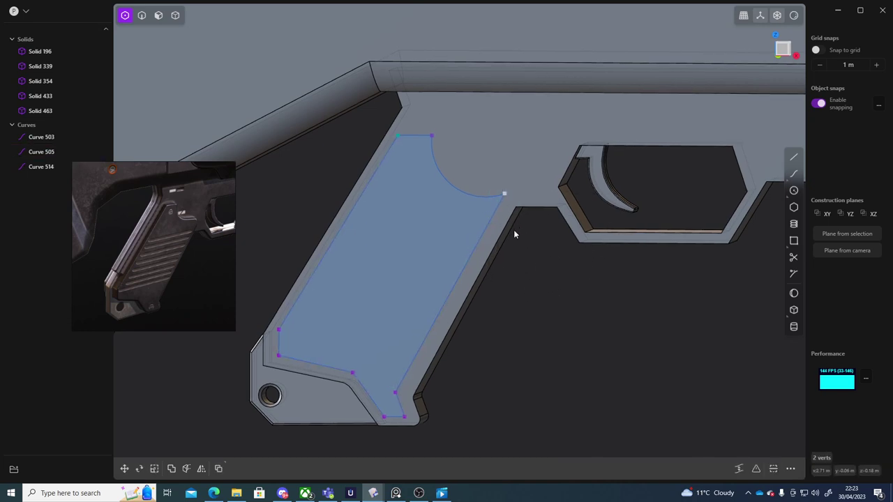
pyautogui.press('g')
pyautogui.click(625, 372)
pyautogui.moveTo(576, 326); pyautogui.dragTo(571, 343, button='middle')
pyautogui.click(585, 347)
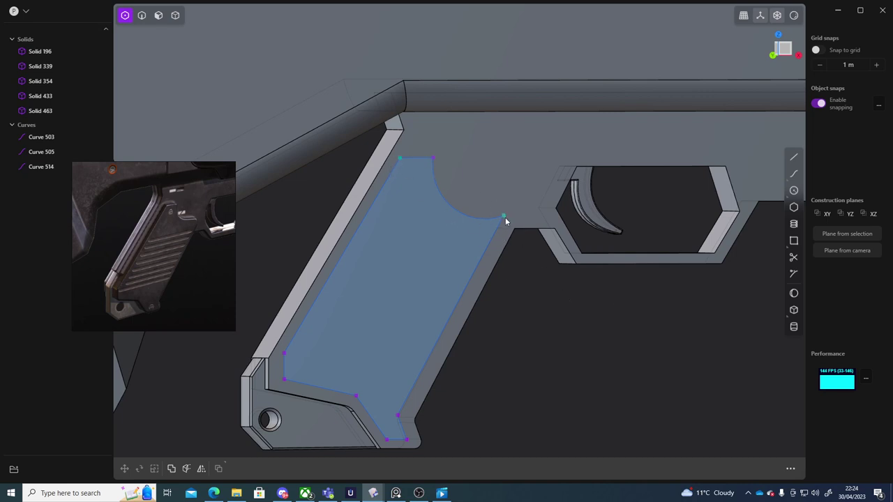
# Extrude the closed outline outward from the grip's side face as a separate raised panel.
pyautogui.moveTo(505, 217); pyautogui.dragTo(462, 230, button='middle')
pyautogui.press('3')
pyautogui.press('e')
pyautogui.moveTo(463, 229); pyautogui.dragTo(479, 231)
pyautogui.press('Return')
pyautogui.moveTo(547, 289); pyautogui.dragTo(434, 307, button='middle')
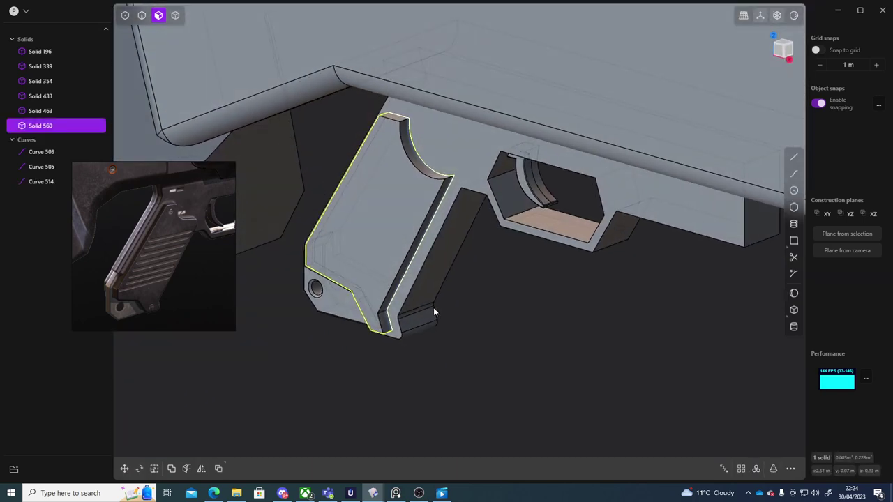
# Fillet the raised panel's sharp upper front corner edge where the concave arc meets the straight front side.
pyautogui.scroll(5, 433, 307)
pyautogui.moveTo(506, 272); pyautogui.dragTo(544, 346, button='middle')
pyautogui.press('2')
pyautogui.click(474, 141)
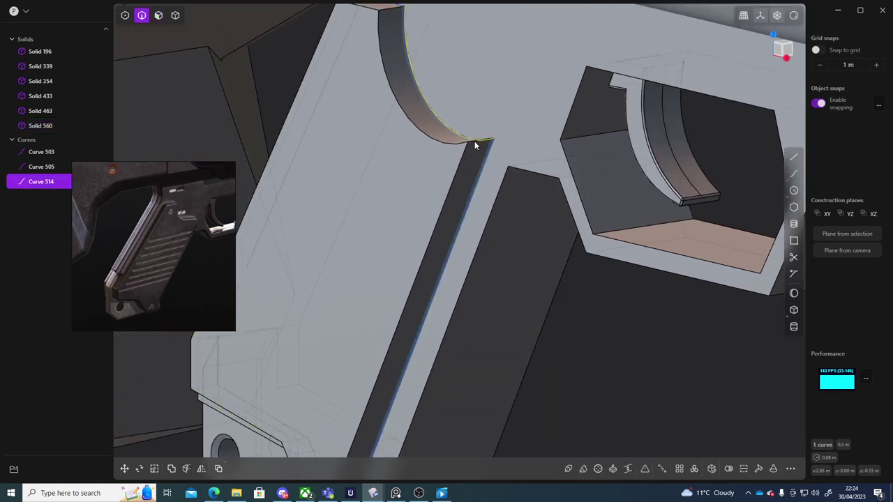
pyautogui.moveTo(475, 141); pyautogui.dragTo(561, 333, button='middle')
pyautogui.click(561, 333)
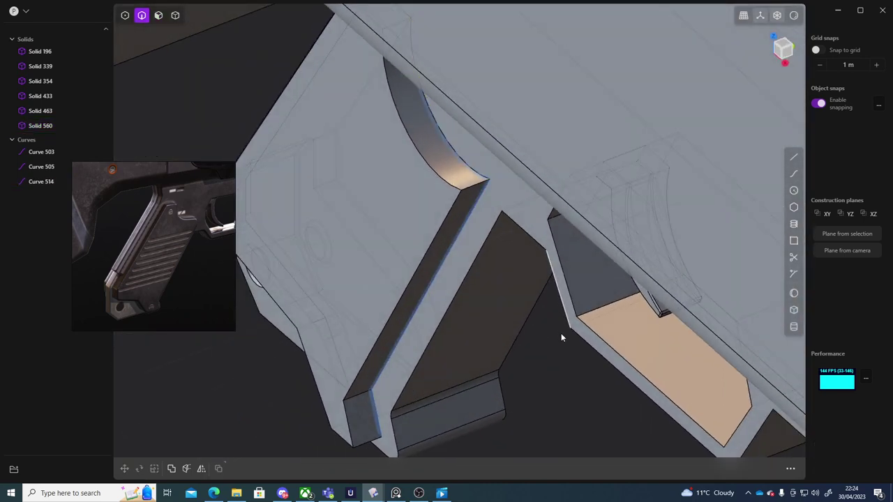
pyautogui.click(467, 190)
pyautogui.press('b')
pyautogui.moveTo(487, 253); pyautogui.dragTo(497, 177, button='middle')
pyautogui.moveTo(483, 159); pyautogui.dragTo(506, 161)
pyautogui.press('Return')
# Fillet the ten short edges across the raised panel's thickness at its corners with a distance of about 0.011 m.
pyautogui.moveTo(599, 325); pyautogui.dragTo(640, 225, button='middle')
pyautogui.scroll(-5, 655, 340)
pyautogui.moveTo(639, 223); pyautogui.dragTo(684, 177, button='right')
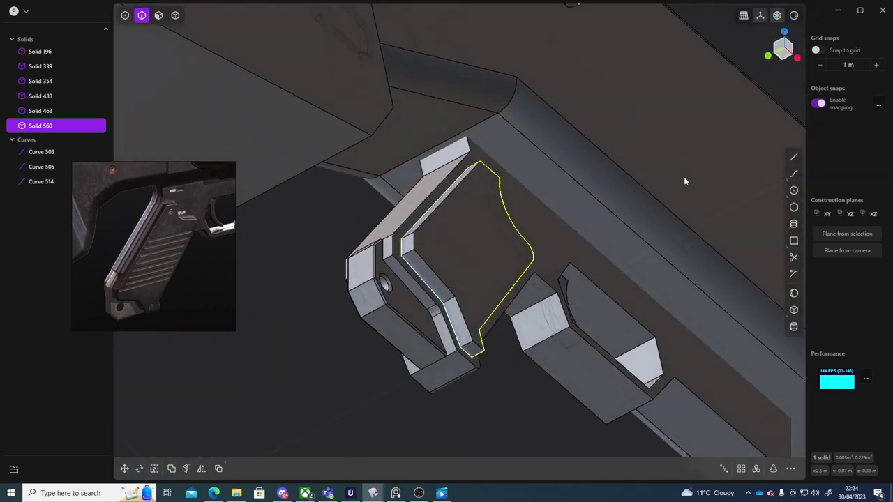
pyautogui.click(410, 257)
pyautogui.press('f')
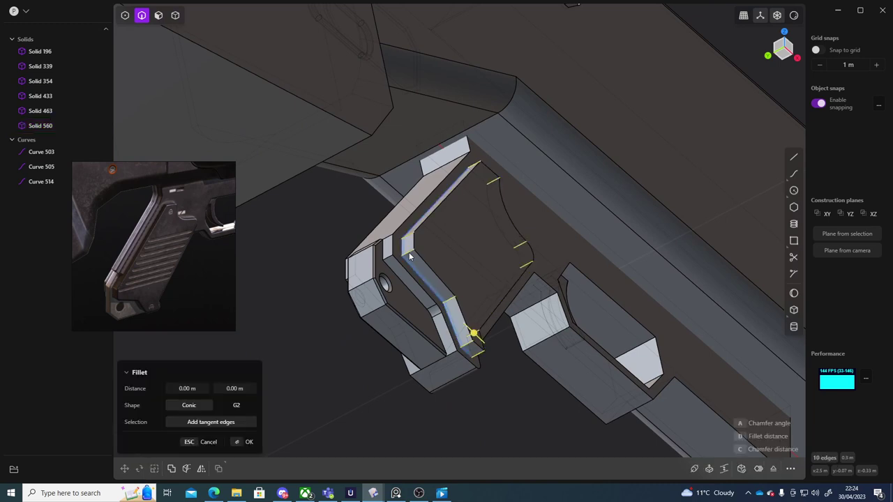
pyautogui.moveTo(474, 334)
pyautogui.mouseDown()
pyautogui.moveTo(468, 325)
pyautogui.moveTo(473, 343)
pyautogui.mouseUp()
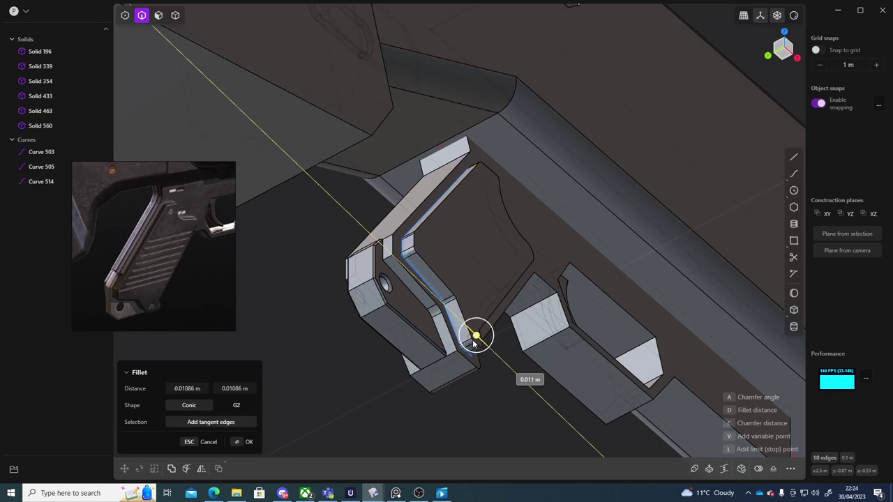
pyautogui.moveTo(514, 411); pyautogui.dragTo(418, 500, button='middle')
pyautogui.moveTo(537, 296); pyautogui.dragTo(538, 421, button='middle')
pyautogui.press('Return')
# Delete the three leftover outline curves of the grip panel.
pyautogui.click(40, 151)
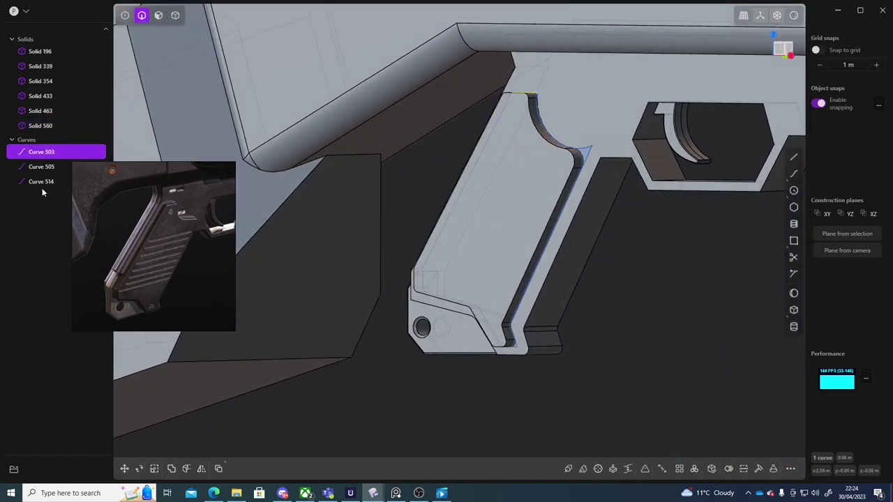
pyautogui.keyDown('shift'); pyautogui.click(41, 181); pyautogui.keyUp('shift')
pyautogui.press('Delete')
pyautogui.moveTo(693, 258); pyautogui.dragTo(744, 274, button='middle')
# Scale the grip's raised side panel along the Y axis to about 0.8 of its thickness.
pyautogui.click(36, 114)
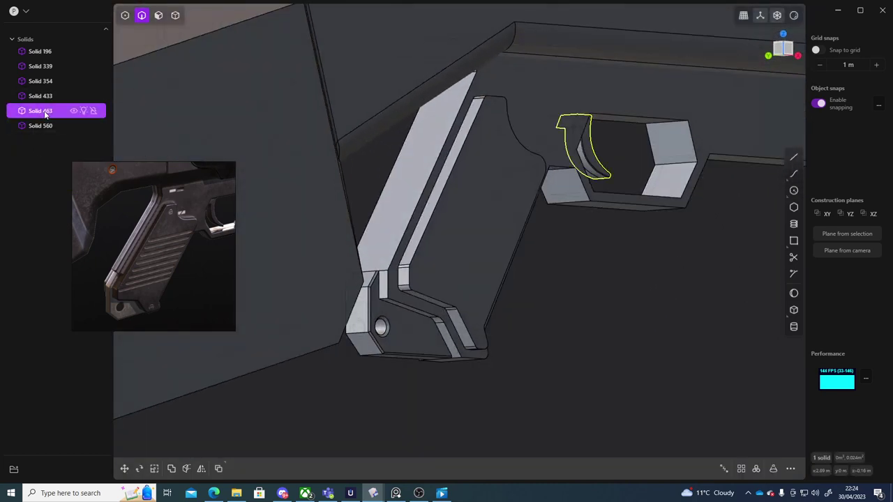
pyautogui.doubleClick(43, 113)
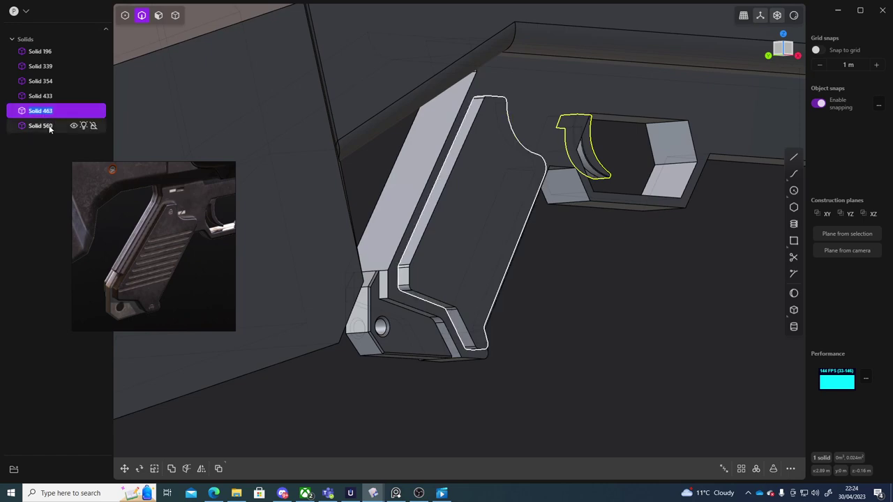
pyautogui.click(41, 125)
pyautogui.moveTo(582, 304); pyautogui.dragTo(601, 209, button='middle')
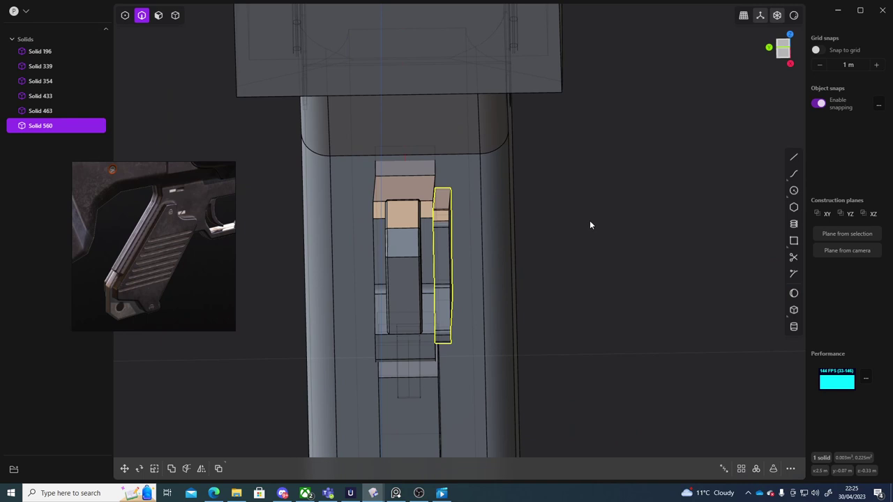
pyautogui.press('s')
pyautogui.press('y')
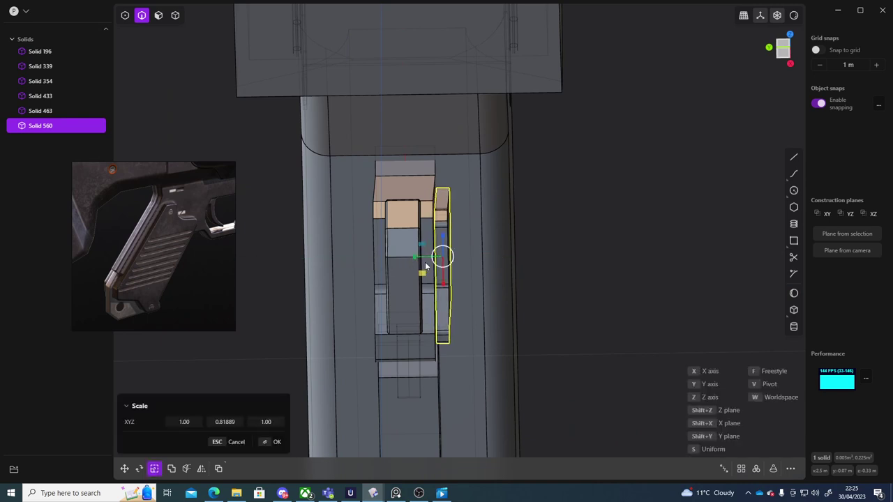
# Move the raised panel about 0.009 m along the Y axis, inward toward the grip.
pyautogui.press('g')
pyautogui.press('y')
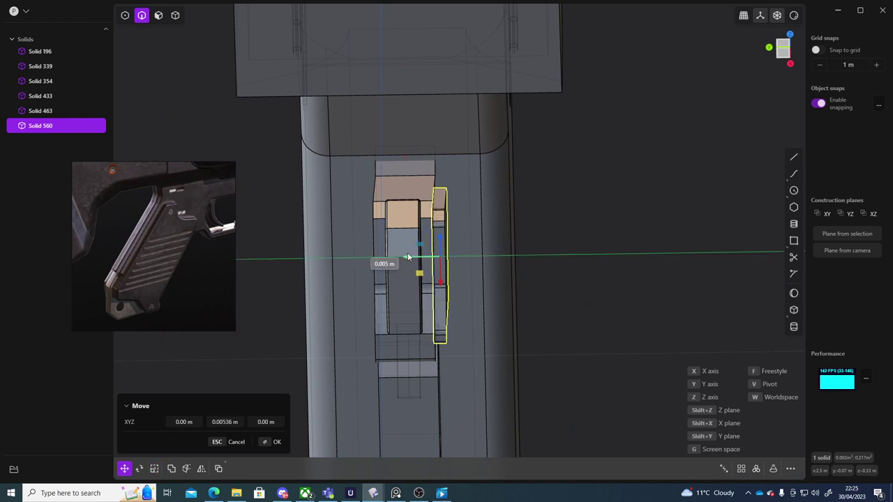
pyautogui.click(406, 254)
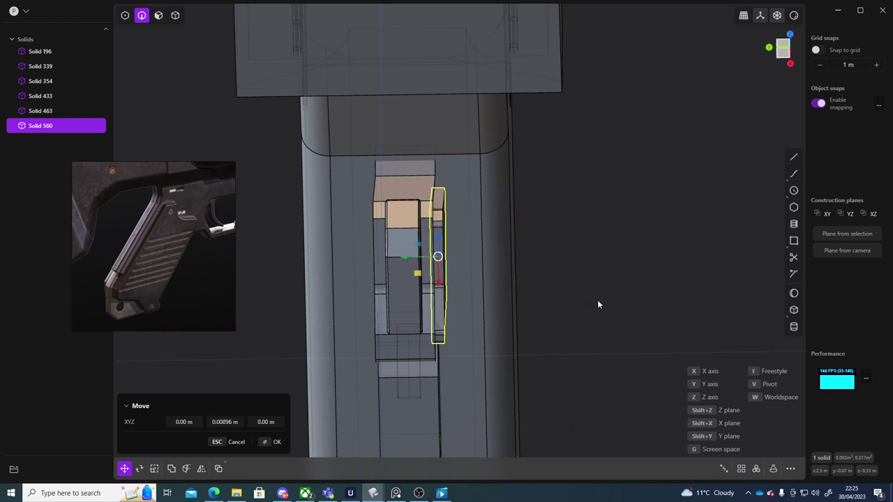
# Mirror the raised panel along the Y axis to the opposite side of the grip as a separate solid.
pyautogui.hotkey('alt', 'x')
pyautogui.scroll(-6, 619, 298)
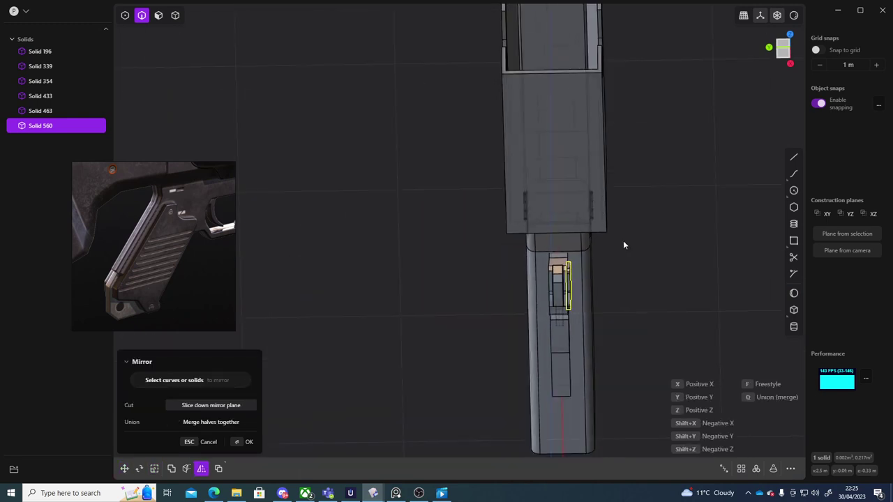
pyautogui.moveTo(623, 240); pyautogui.dragTo(671, 279, button='middle')
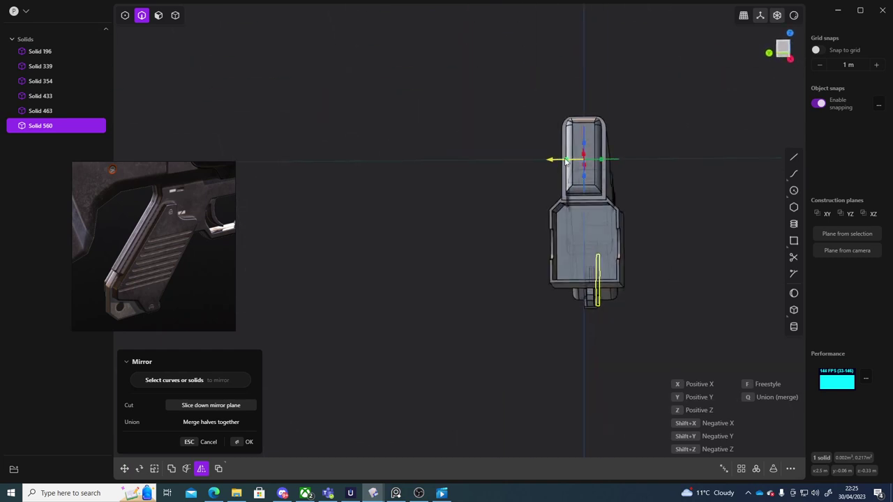
pyautogui.moveTo(567, 160); pyautogui.dragTo(531, 293, button='middle')
pyautogui.press('Return')
pyautogui.click(529, 294)
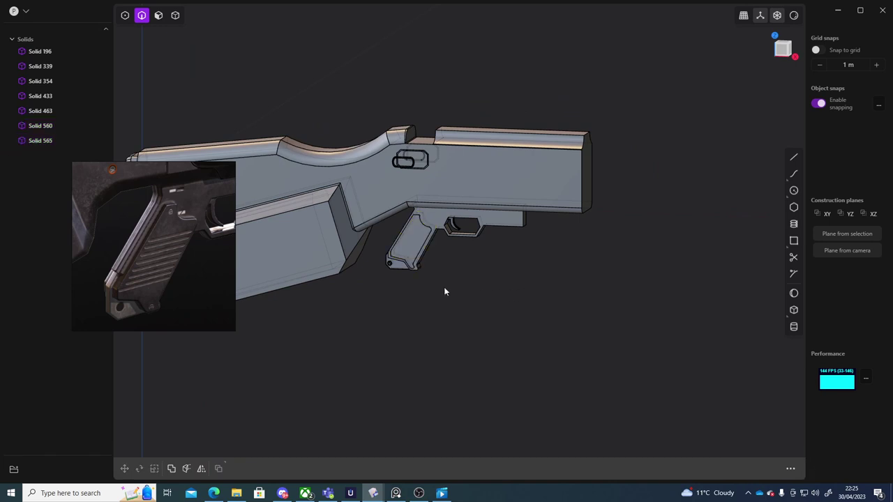
# Union the original raised side panel with the pistol grip and trigger guard body.
pyautogui.scroll(5, 445, 290)
pyautogui.keyDown('shift'); pyautogui.moveTo(466, 282); pyautogui.dragTo(539, 314, button='middle'); pyautogui.keyUp('shift')
pyautogui.scroll(4, 536, 313)
pyautogui.keyDown('shift'); pyautogui.moveTo(460, 155); pyautogui.dragTo(486, 191, button='middle'); pyautogui.keyUp('shift')
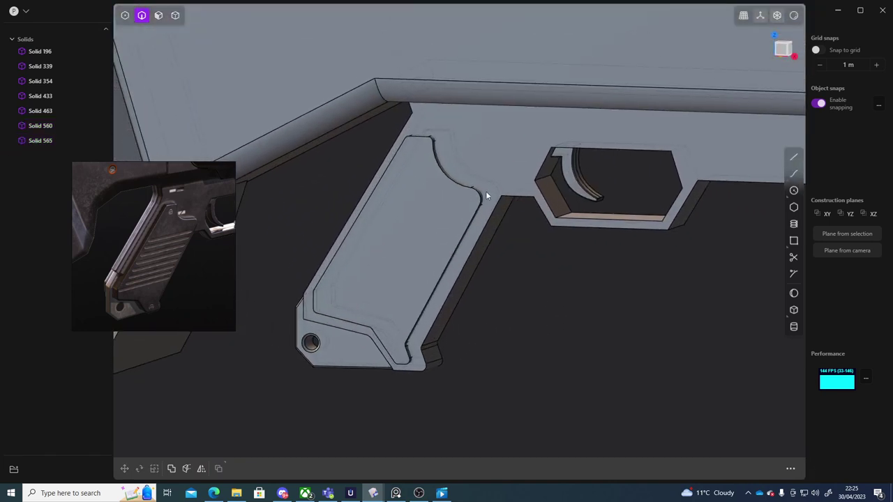
pyautogui.press('4')
pyautogui.click(506, 154)
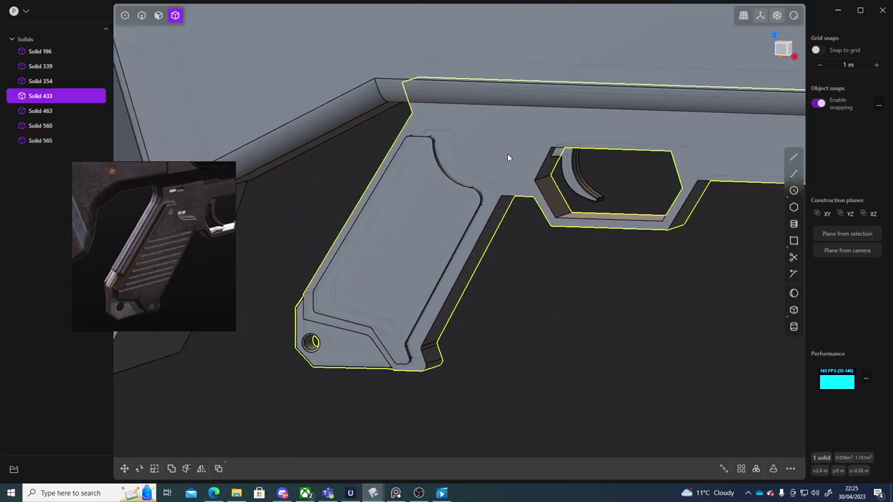
pyautogui.moveTo(572, 310); pyautogui.dragTo(412, 223, button='middle')
pyautogui.scroll(-3, 585, 302)
pyautogui.keyDown('shift'); pyautogui.click(398, 217); pyautogui.keyUp('shift')
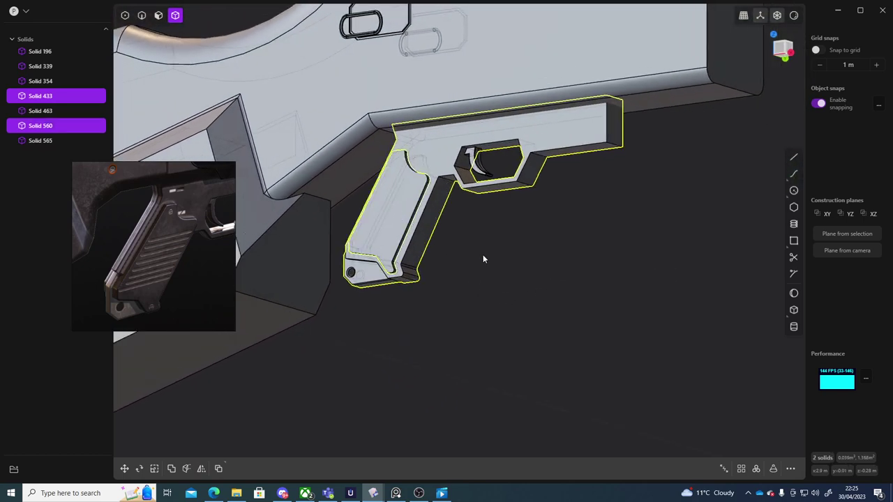
pyautogui.press('q')
pyautogui.press('q')
pyautogui.rightClick(478, 255)
pyautogui.moveTo(478, 256); pyautogui.dragTo(462, 245, button='middle')
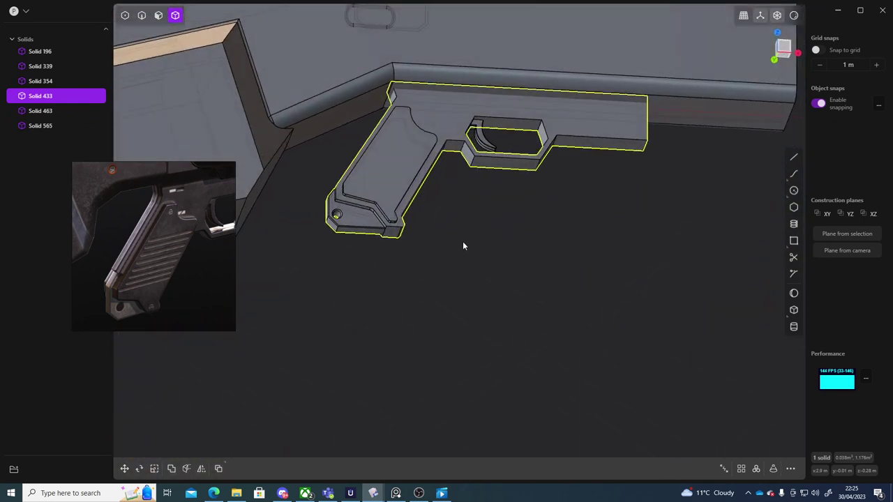
# Examine the whole rifle from several angles, toggling the viewport's render mode on and back off.
pyautogui.scroll(-5, 443, 283)
pyautogui.click(531, 295)
pyautogui.moveTo(530, 295)
pyautogui.mouseDown(button='middle')
pyautogui.moveTo(428, 293)
pyautogui.moveTo(486, 317)
pyautogui.moveTo(461, 292)
pyautogui.moveTo(565, 290)
pyautogui.mouseUp(button='middle')
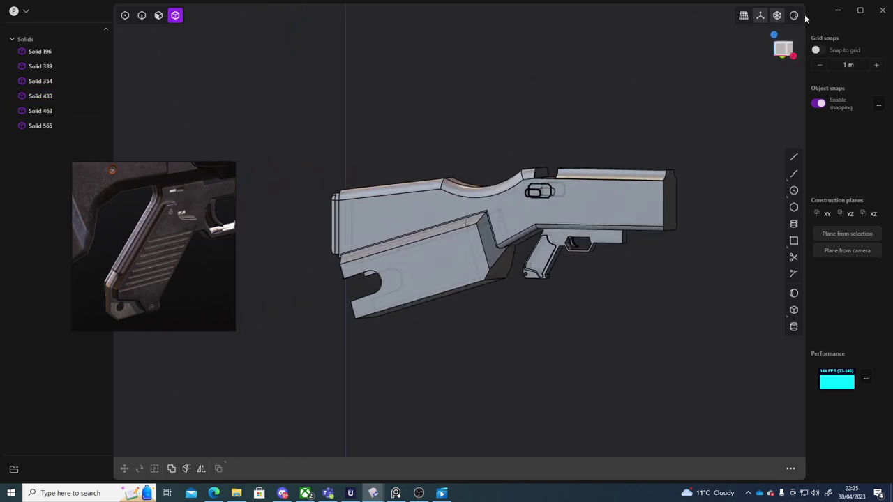
pyautogui.click(794, 16)
pyautogui.moveTo(719, 209); pyautogui.dragTo(759, 88, button='middle')
pyautogui.click(793, 17)
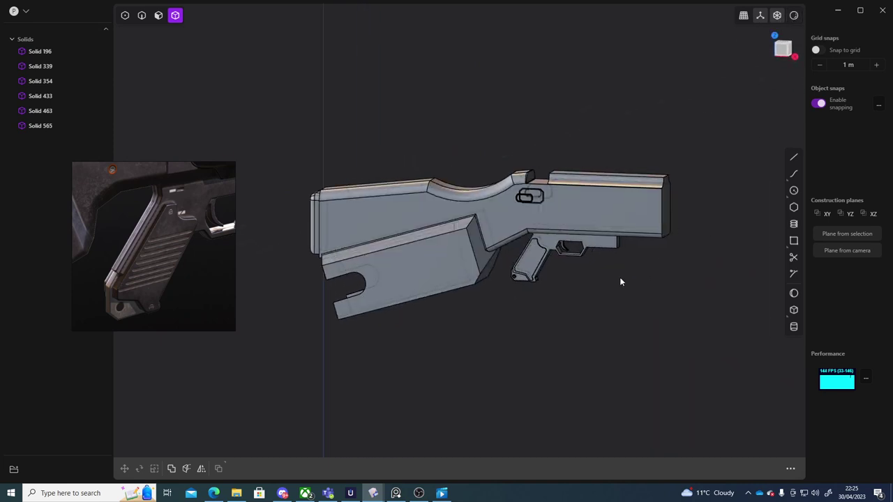
pyautogui.moveTo(620, 279)
pyautogui.mouseDown(button='middle')
pyautogui.moveTo(563, 339)
pyautogui.moveTo(669, 317)
pyautogui.moveTo(591, 277)
pyautogui.moveTo(478, 283)
pyautogui.moveTo(550, 233)
pyautogui.moveTo(456, 293)
pyautogui.moveTo(341, 303)
pyautogui.moveTo(408, 311)
pyautogui.moveTo(615, 294)
pyautogui.mouseUp(button='middle')
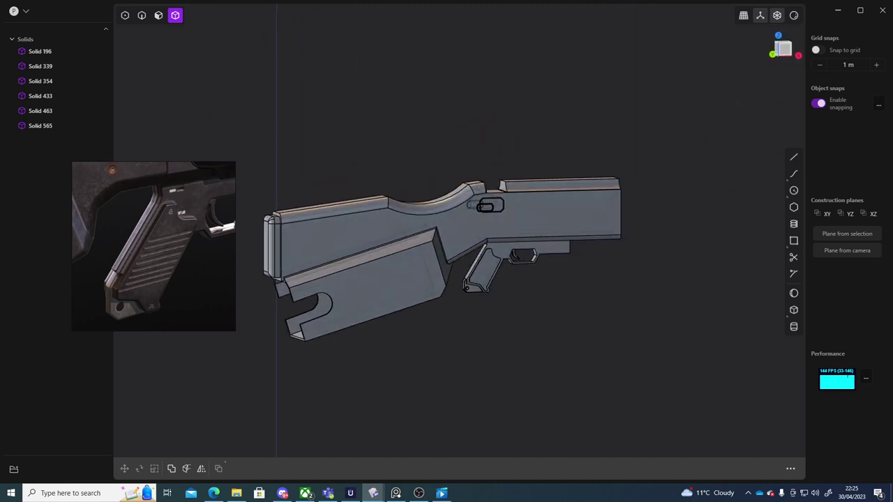